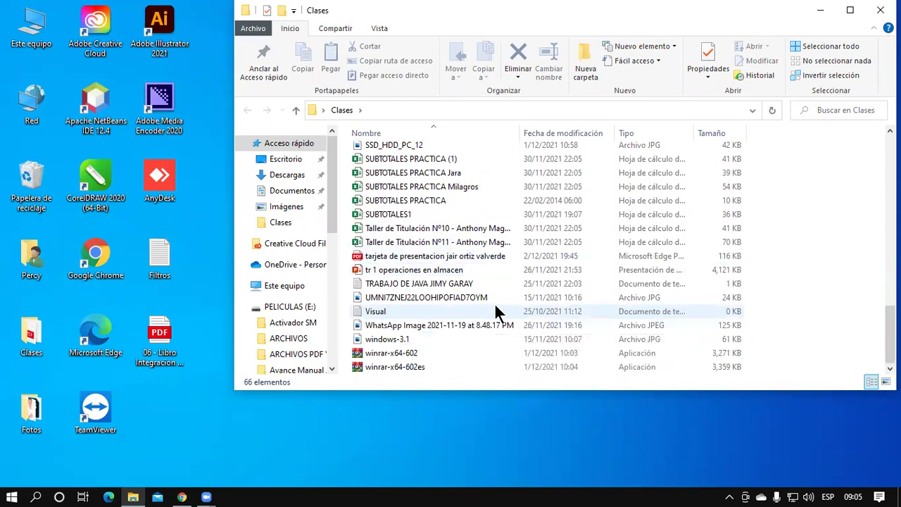
Sort the files in the Clases folder by type and open the Clase de Windows text document.
click(645, 133)
scroll(543, 279, down, 7)
scroll(540, 280, down, 3)
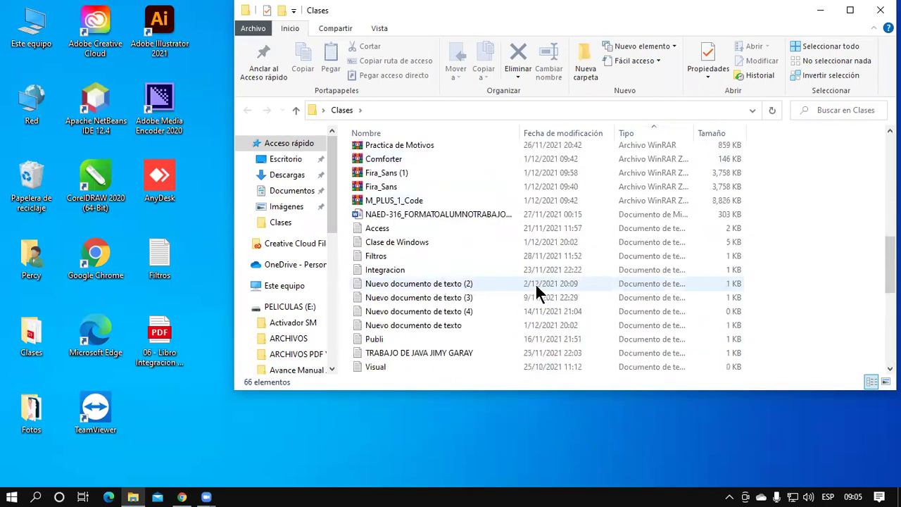
click(444, 241)
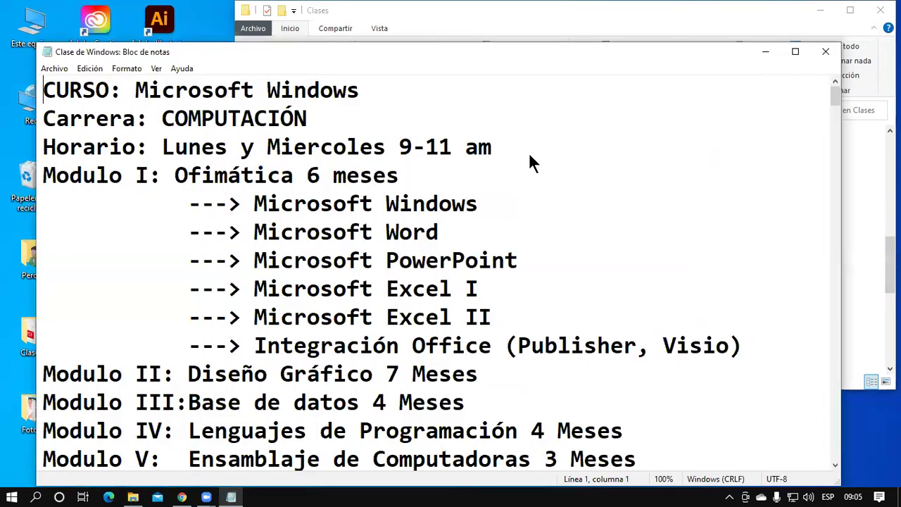
Add the heading "Cambiar de tamaño los iconos del escritorio" on the empty line below the Barra de tareas section of the notes.
scroll(528, 152, down, 20)
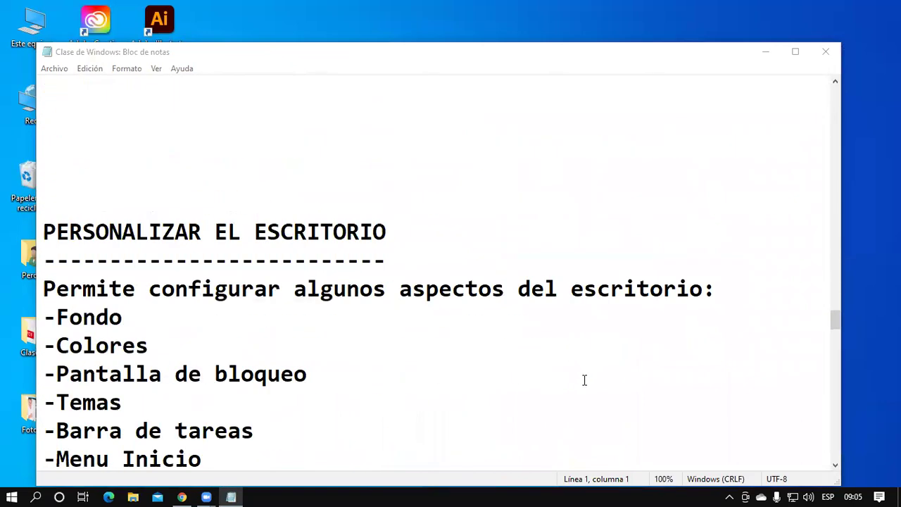
scroll(581, 382, down, 10)
click(134, 92)
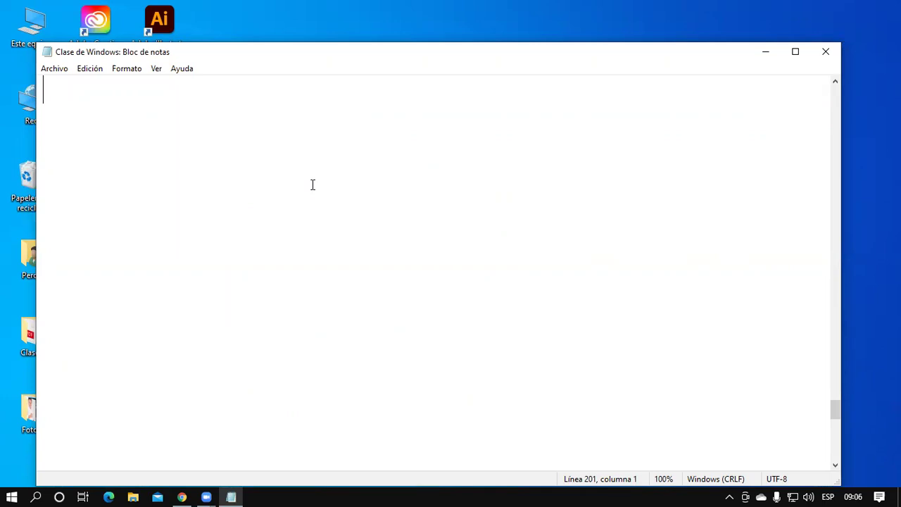
text(Cambiar)
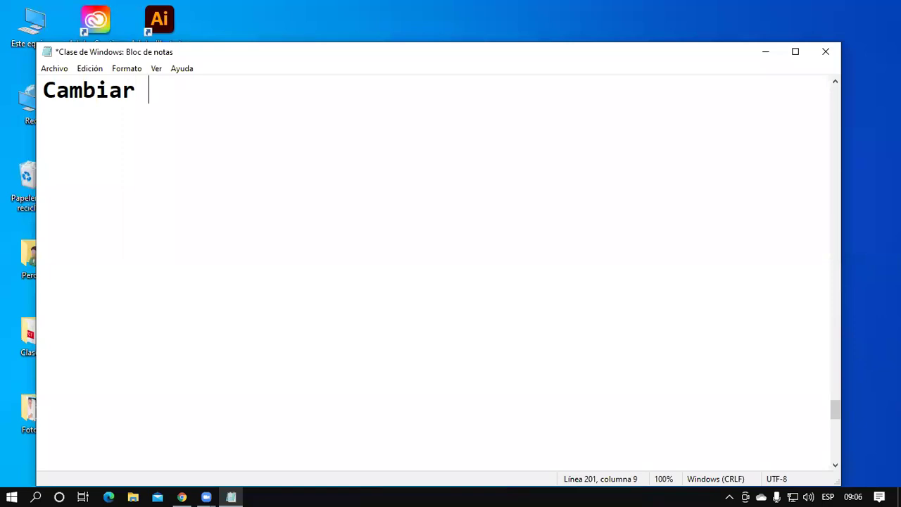
text( de tamaño los )
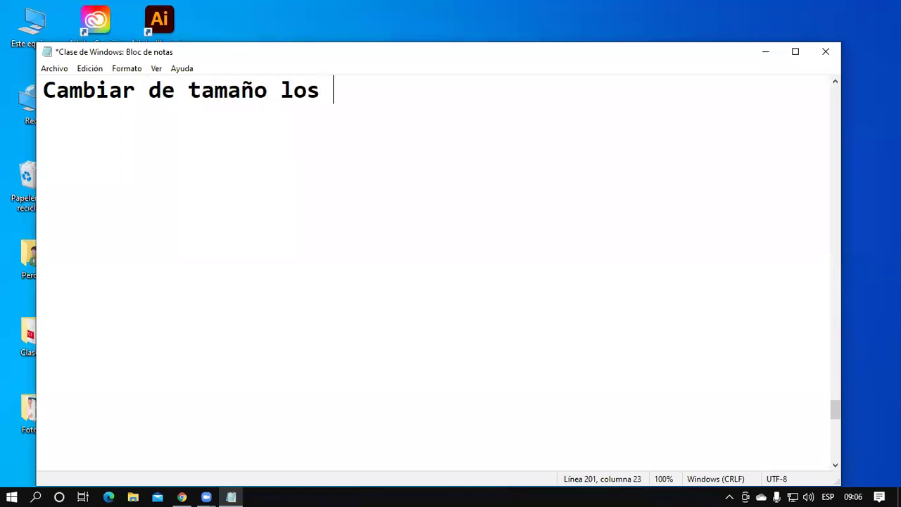
text(icosnos del)
key(BackSpace)
key(BackSpace)
key(BackSpace)
key(BackSpace)
key(BackSpace)
key(BackSpace)
key(BackSpace)
key(BackSpace)
text(nos)
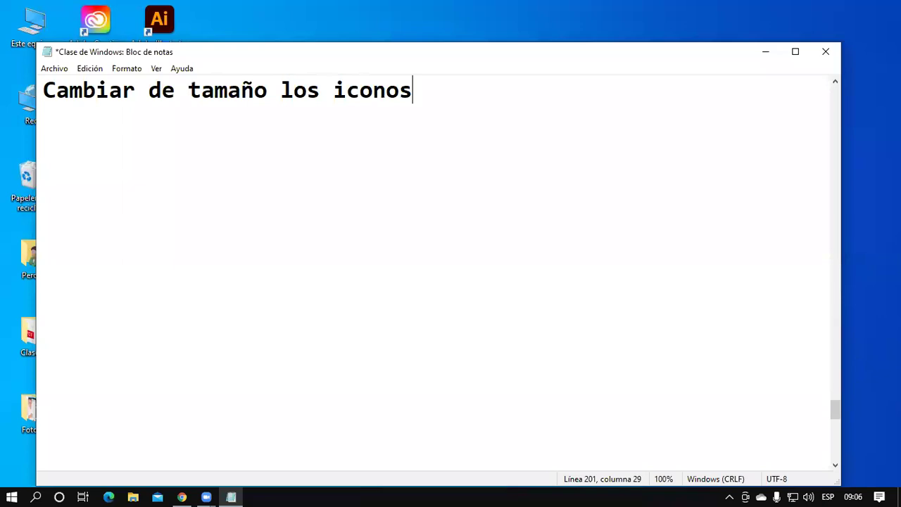
text( del escritorio)
Underline the heading with a row of dashes and place the cursor on the line below it.
key(Return)
text(---------------------------------)
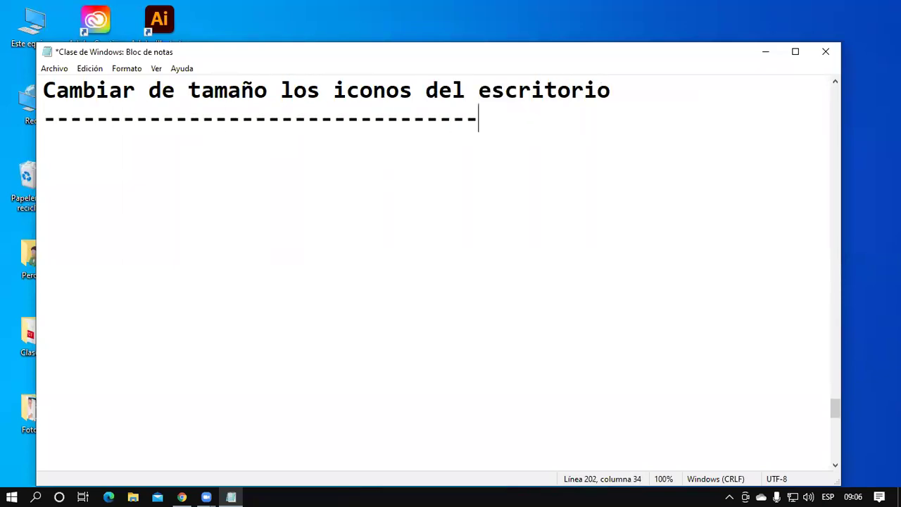
text(----------)
scroll(338, 178, up, 1)
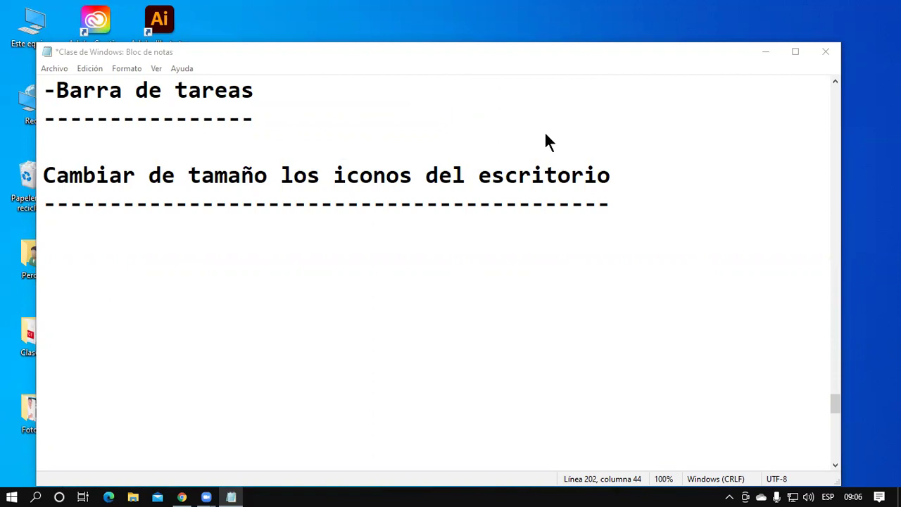
scroll(539, 326, down, 1)
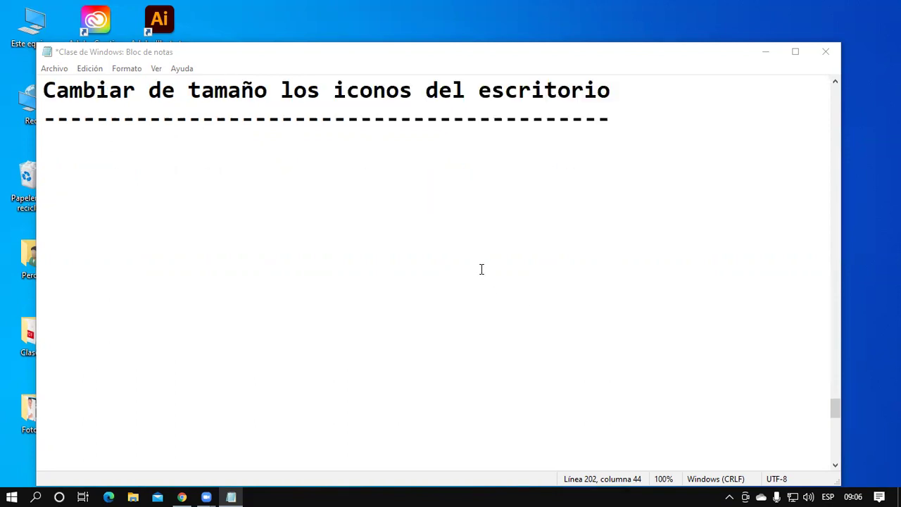
click(134, 169)
click(129, 148)
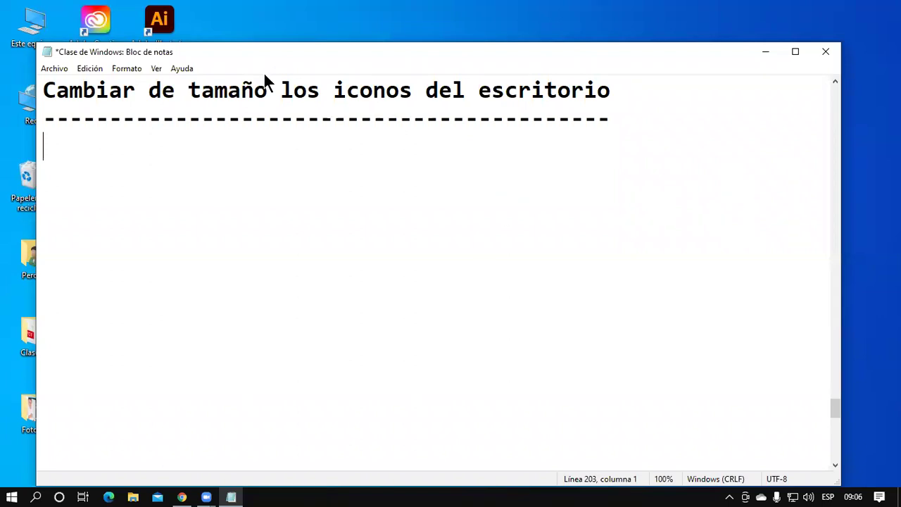
Move the notes window aside to uncover the desktop, then disable "Usar botones de barra de tareas pequeños" in the taskbar settings and close them.
drag(191, 51, 438, 42)
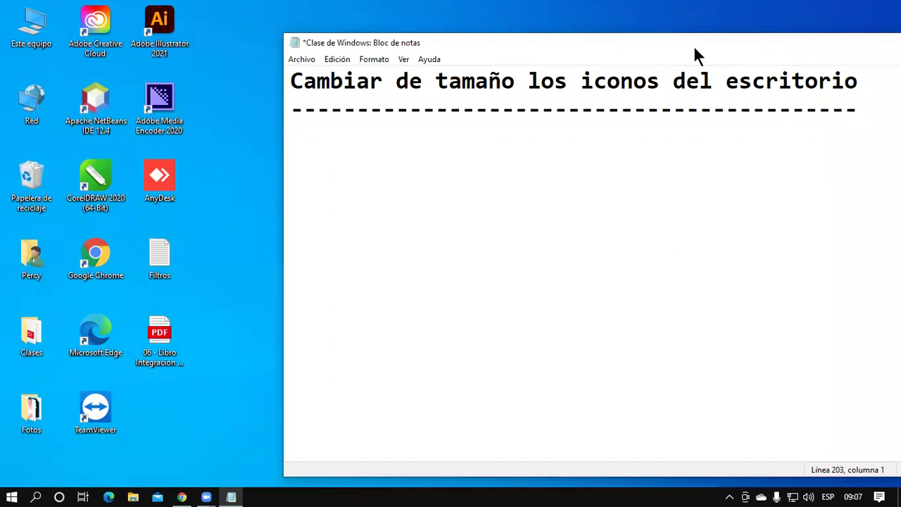
drag(693, 45, 746, 35)
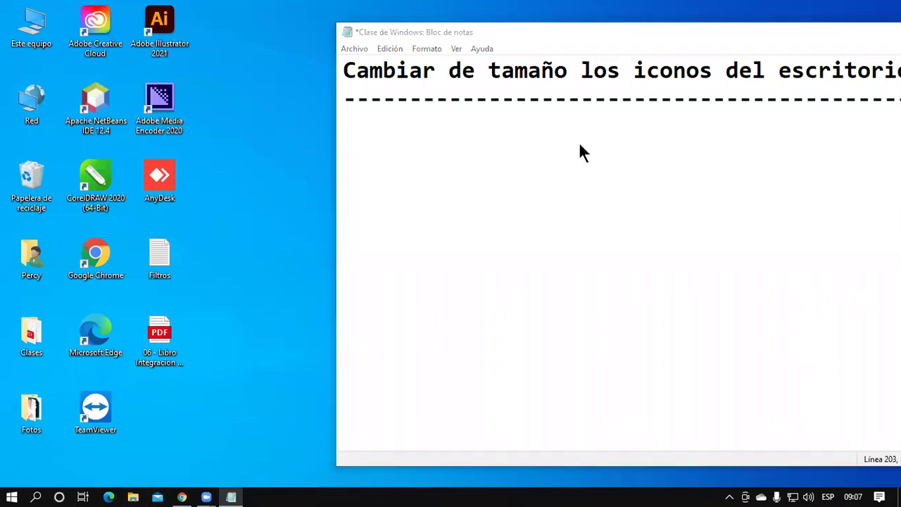
right_click(240, 211)
click(275, 369)
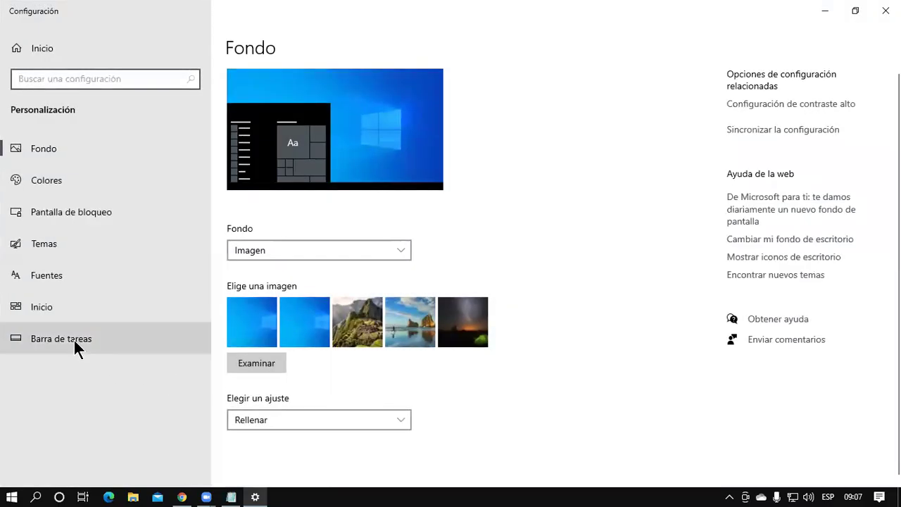
click(74, 340)
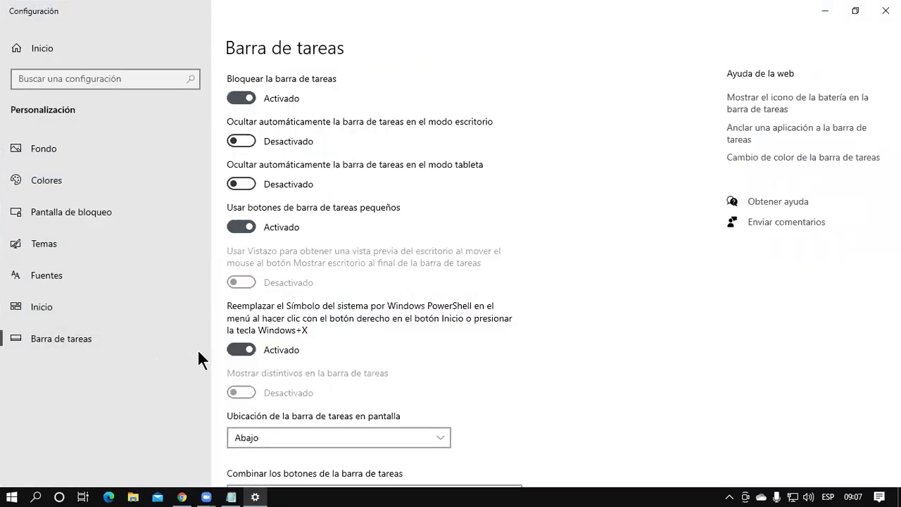
click(259, 222)
click(261, 221)
click(236, 226)
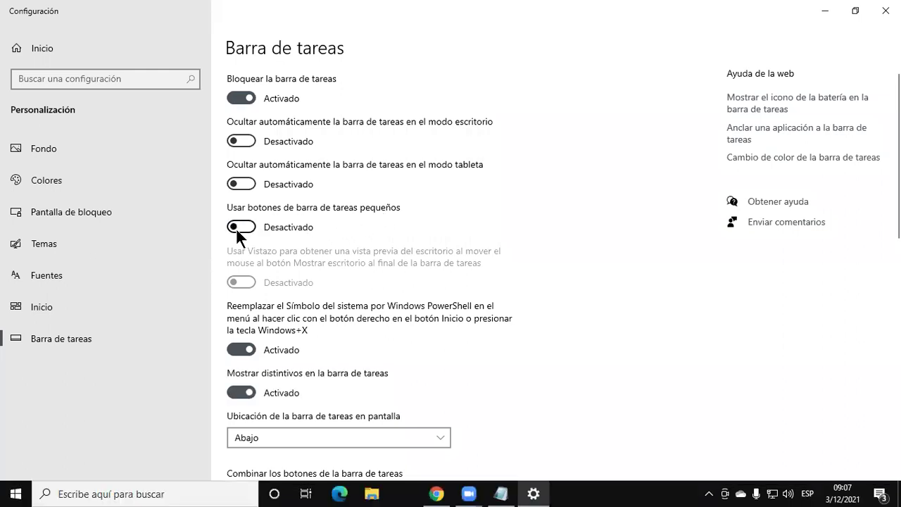
click(886, 11)
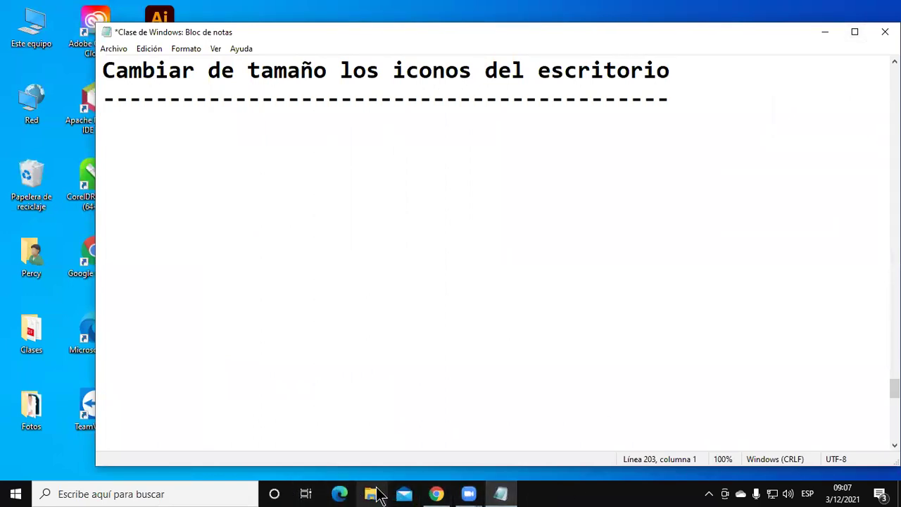
Minimize the notes, enable "Usar botones de barra de tareas pequeños" again in the taskbar settings and close them.
click(679, 494)
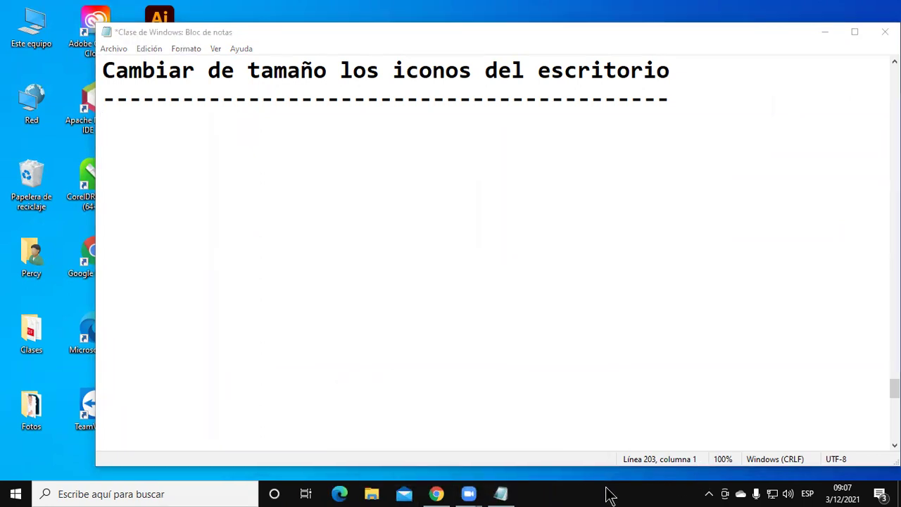
click(830, 41)
click(831, 41)
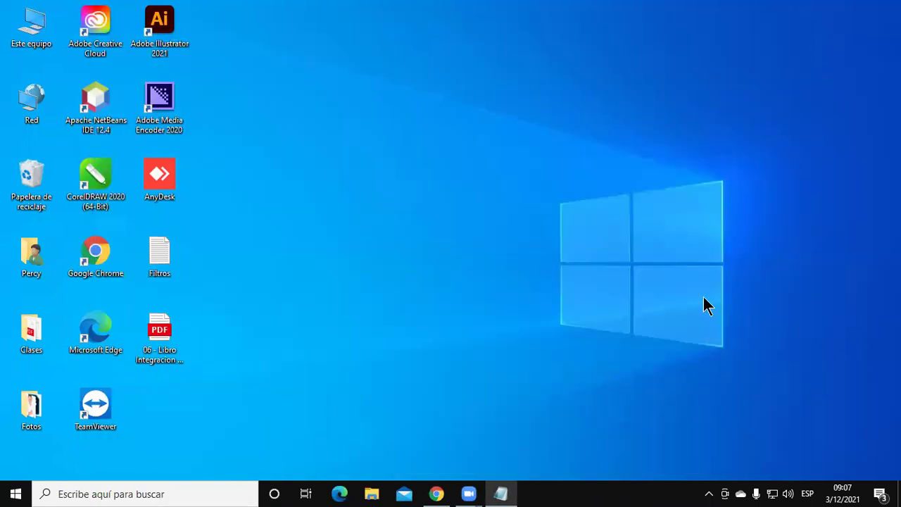
right_click(625, 495)
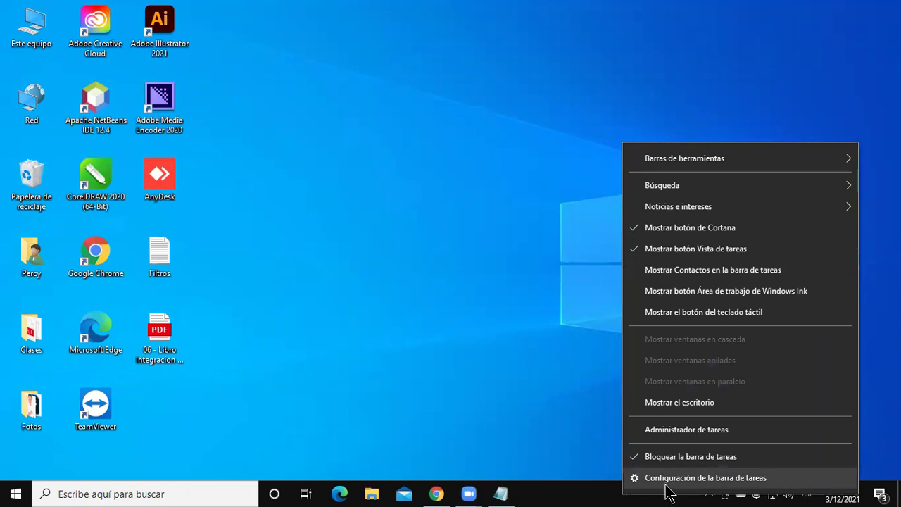
click(668, 486)
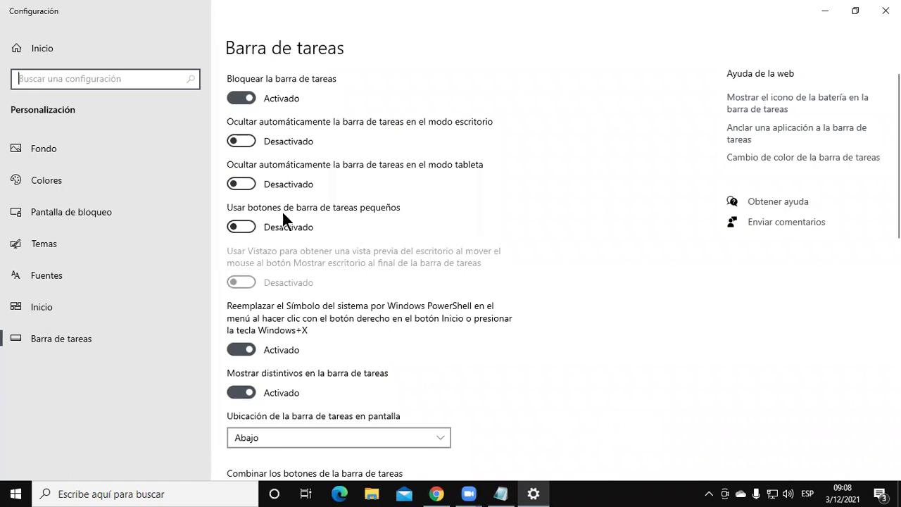
click(250, 227)
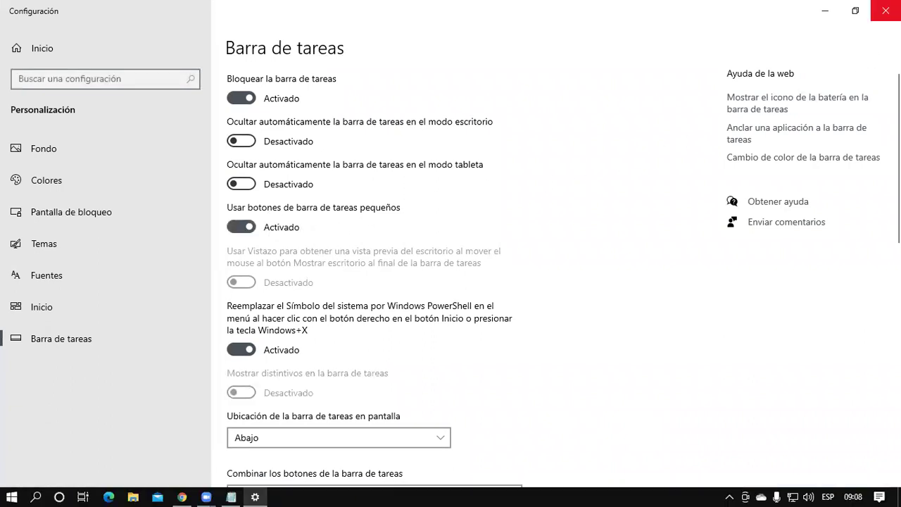
click(886, 11)
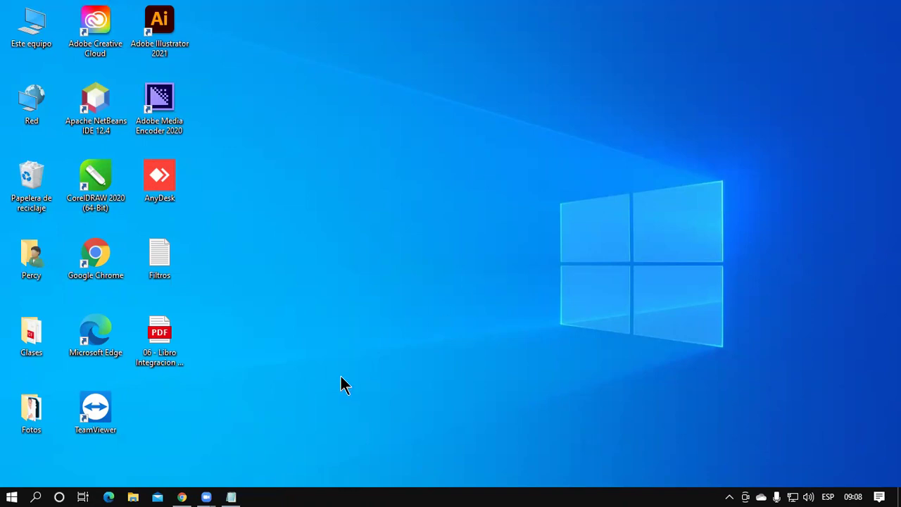
Bring the notes back and add the line "1. Clic derecho sobre el escritorio" under the dashed underline.
click(232, 497)
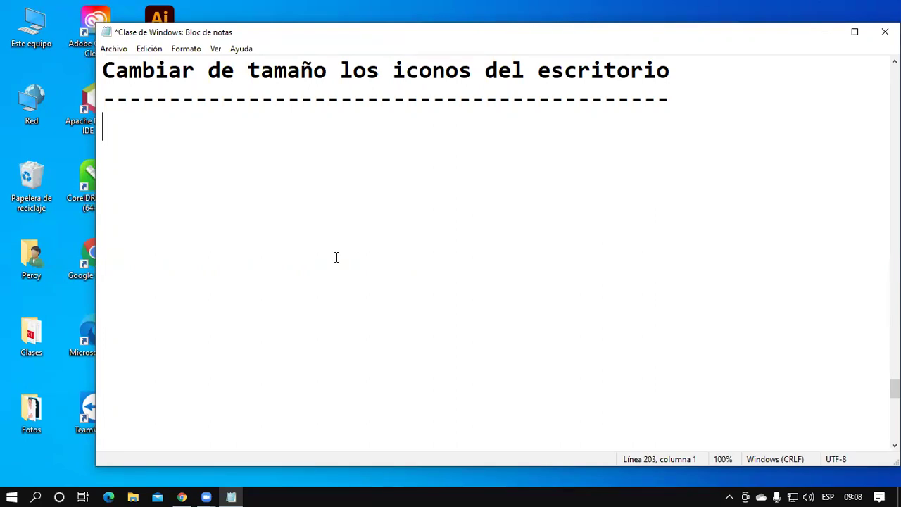
text(1. Cloi)
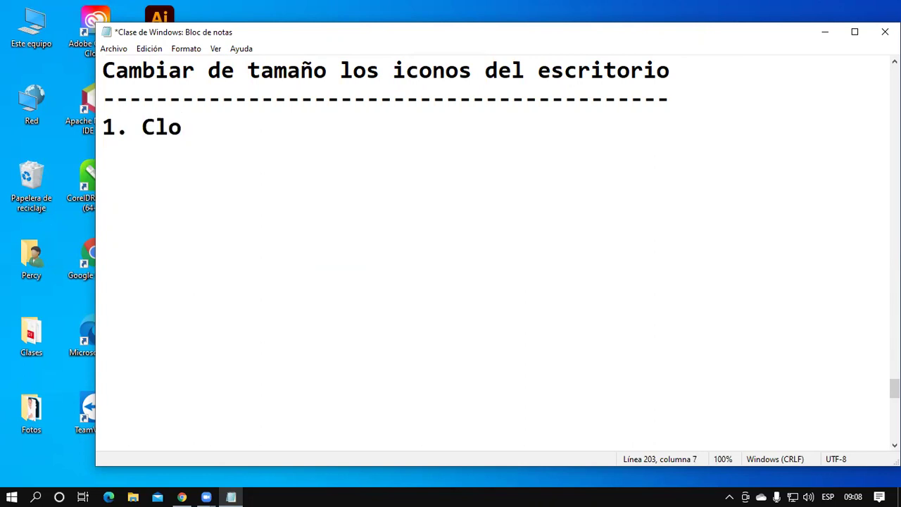
key(BackSpace)
key(BackSpace)
text(ic derecho sobre)
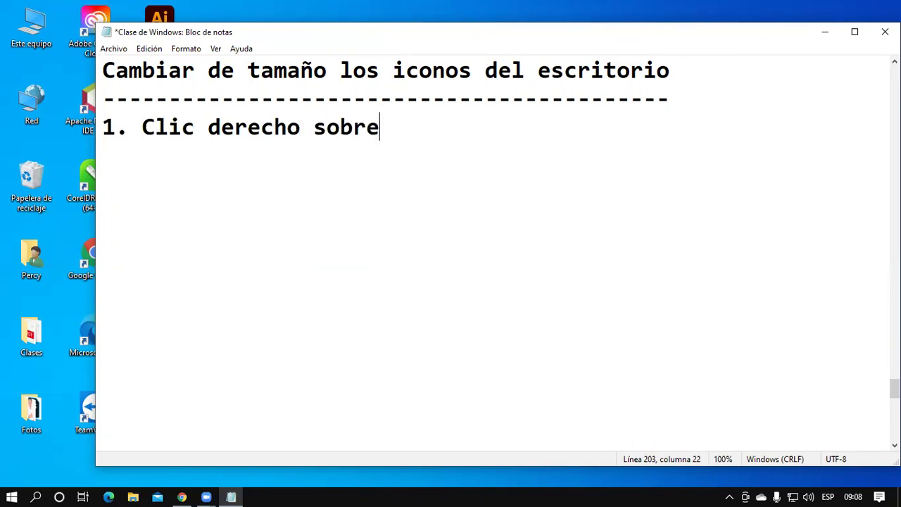
text( el escritorio)
key(Return)
Add the lines "2. Ver" and "3. Clic en: Grande." to the list and leave the cursor below them.
text(2. )
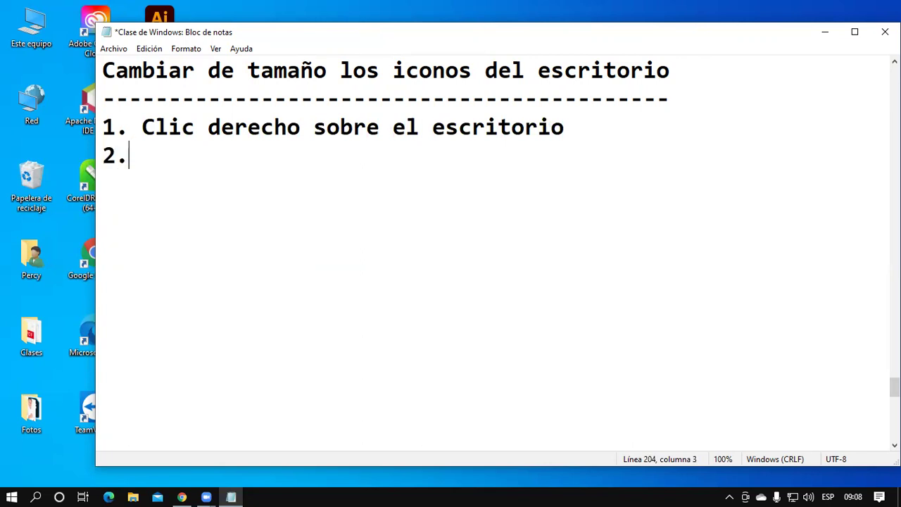
text(Ver)
key(Return)
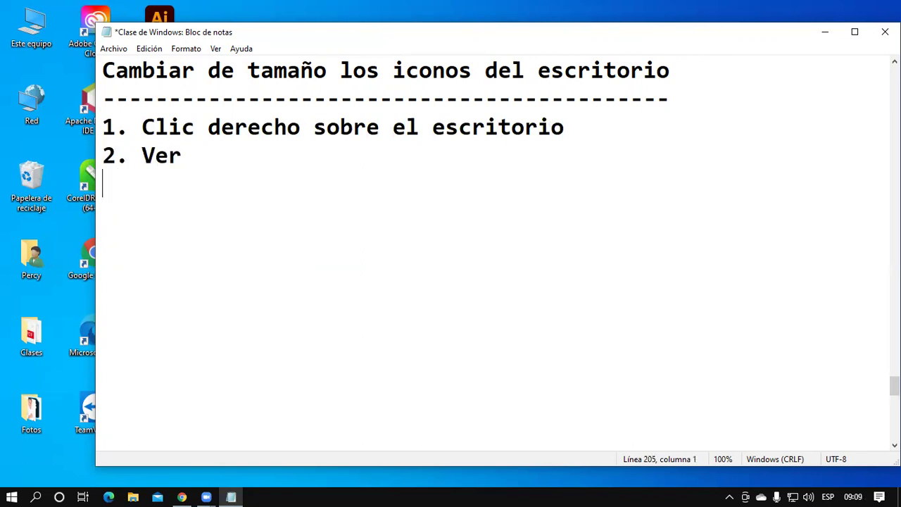
text(3. Clic en:)
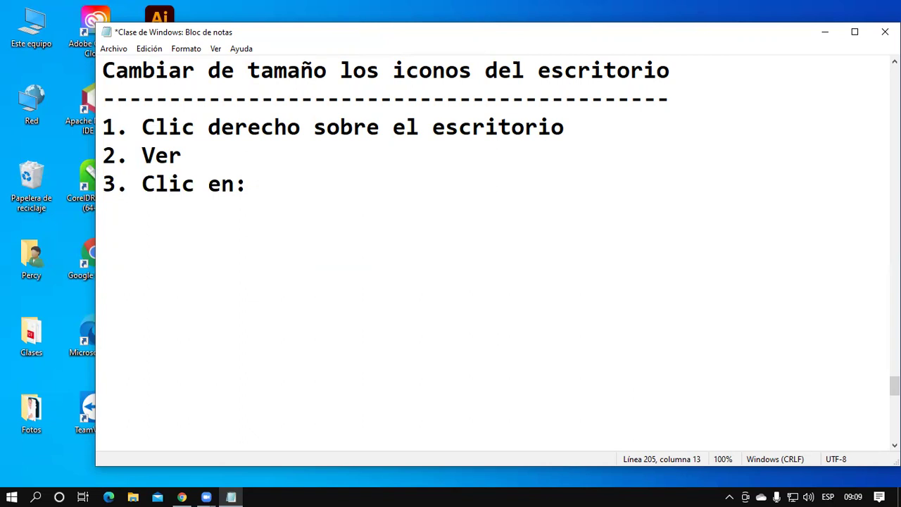
text( Grande)
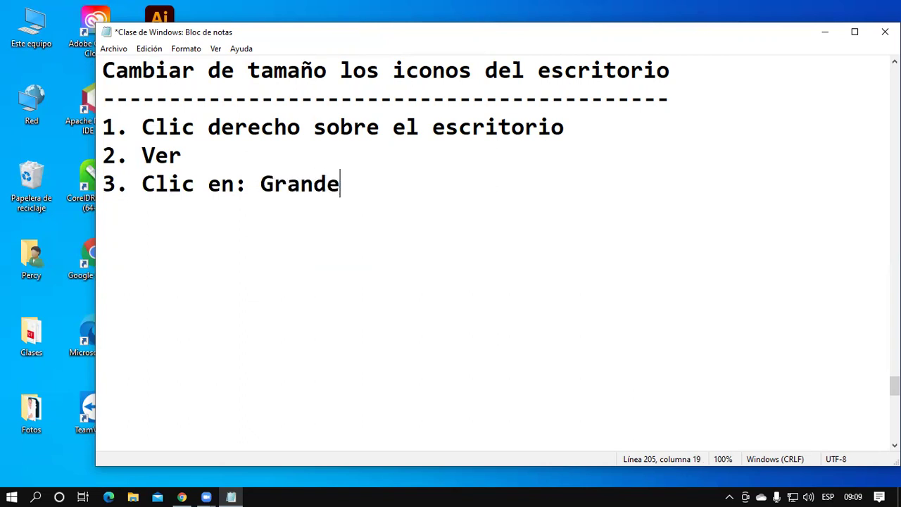
text(.)
click(204, 296)
click(166, 240)
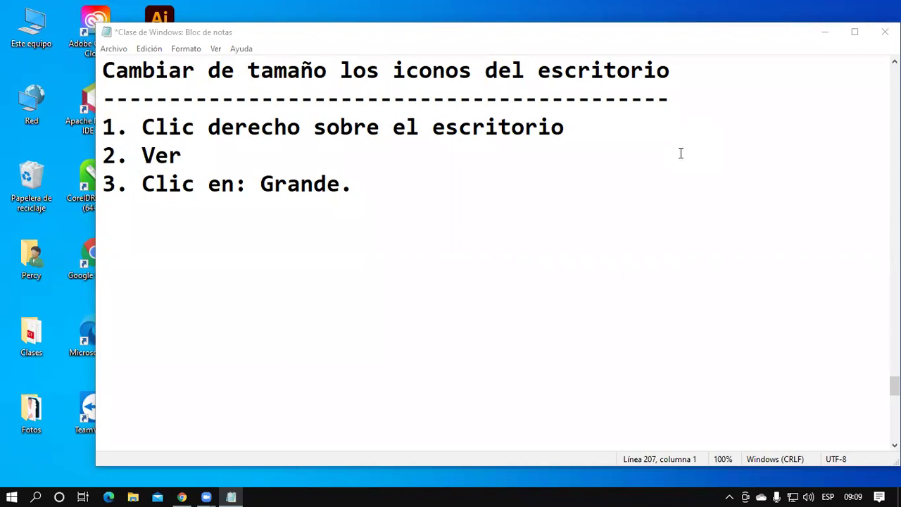
Minimize the notes and set the desktop icon size to "Iconos grandes".
click(821, 34)
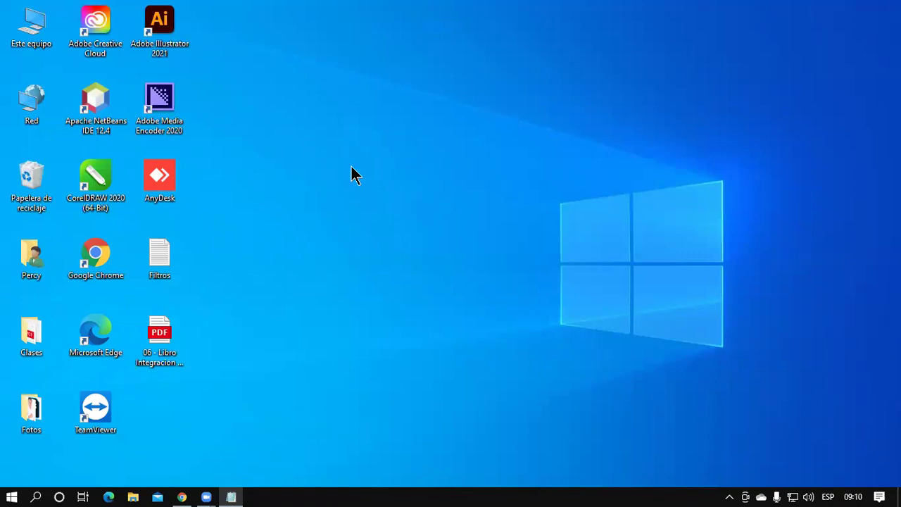
right_click(359, 74)
mouse_move(400, 84)
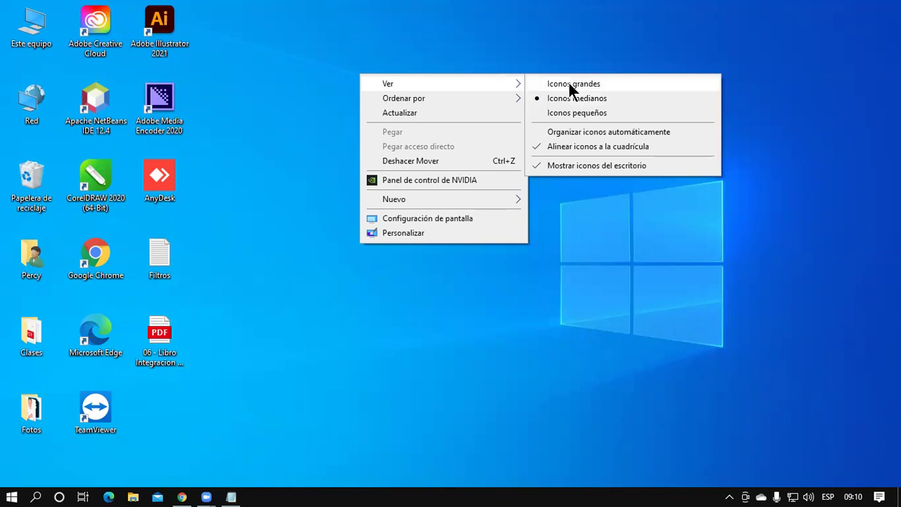
click(569, 83)
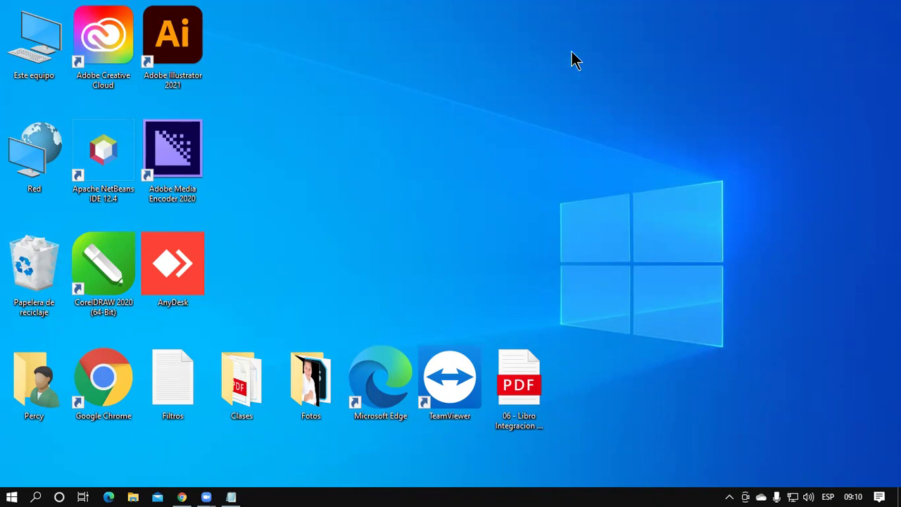
Set the desktop icon size to "Iconos medianos".
right_click(597, 55)
mouse_move(623, 62)
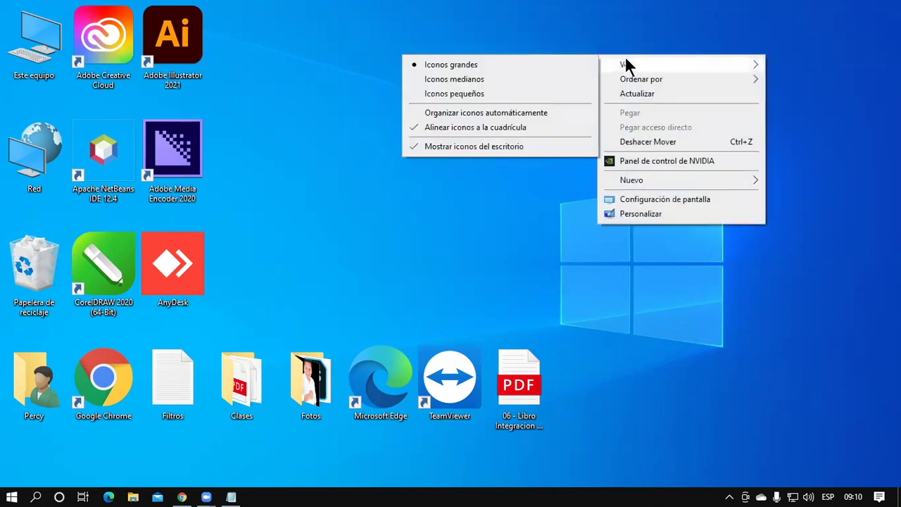
click(555, 81)
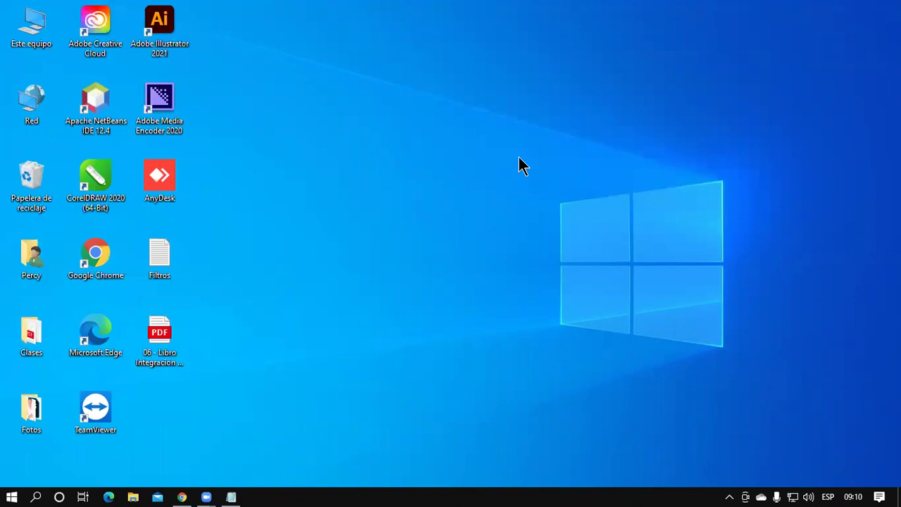
Switch the desktop icon size to "Iconos pequeños" and back to "Iconos medianos".
right_click(455, 52)
mouse_move(465, 62)
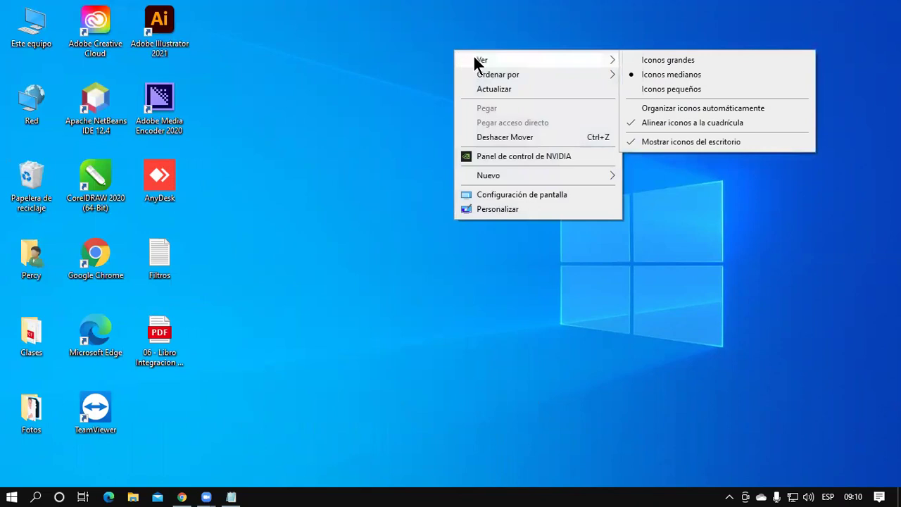
click(669, 89)
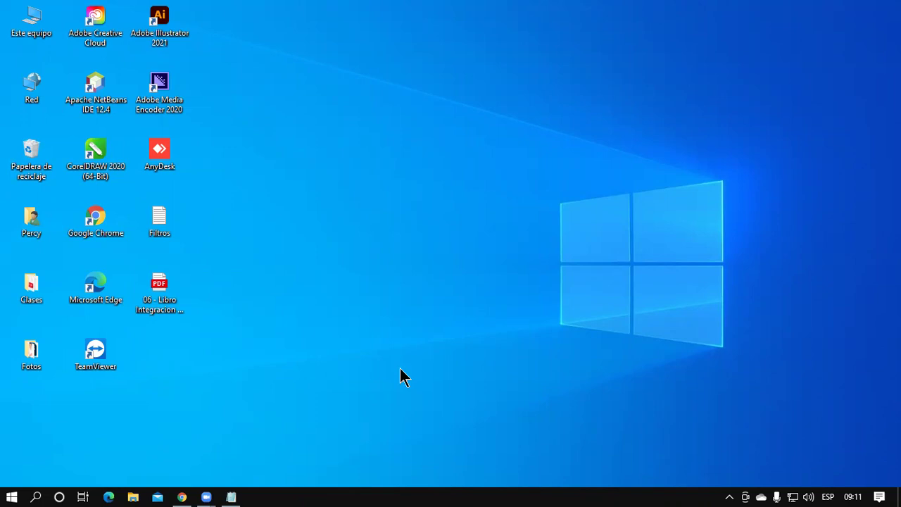
right_click(522, 82)
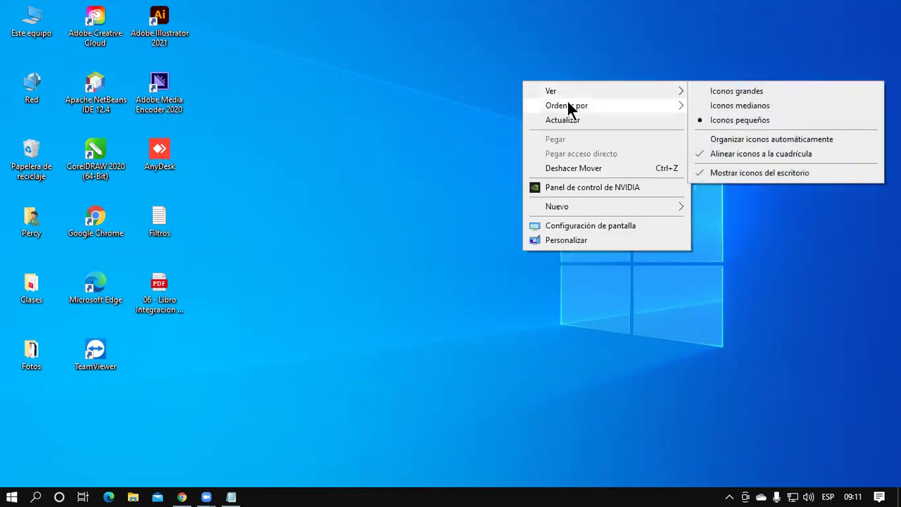
click(730, 106)
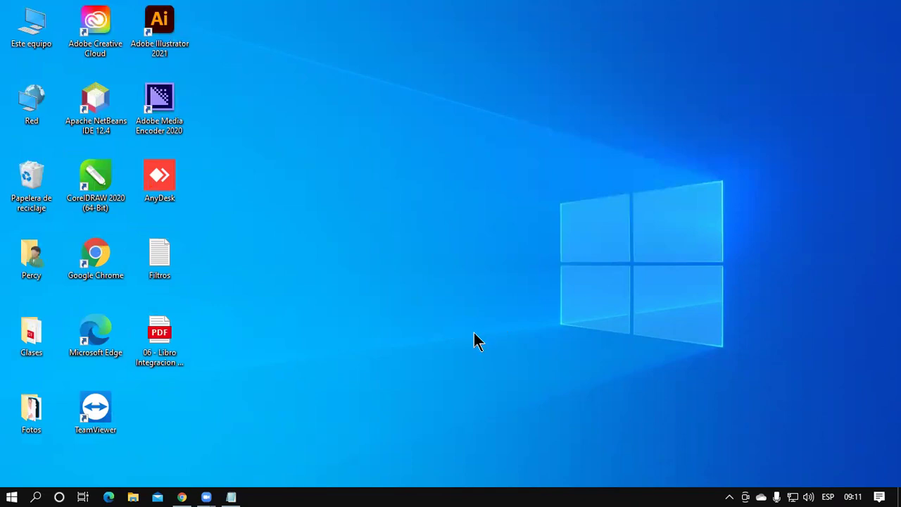
Bring the notes back, move their window clear of the desktop icons and add the heading "Organizar los iconos" below the list.
click(239, 496)
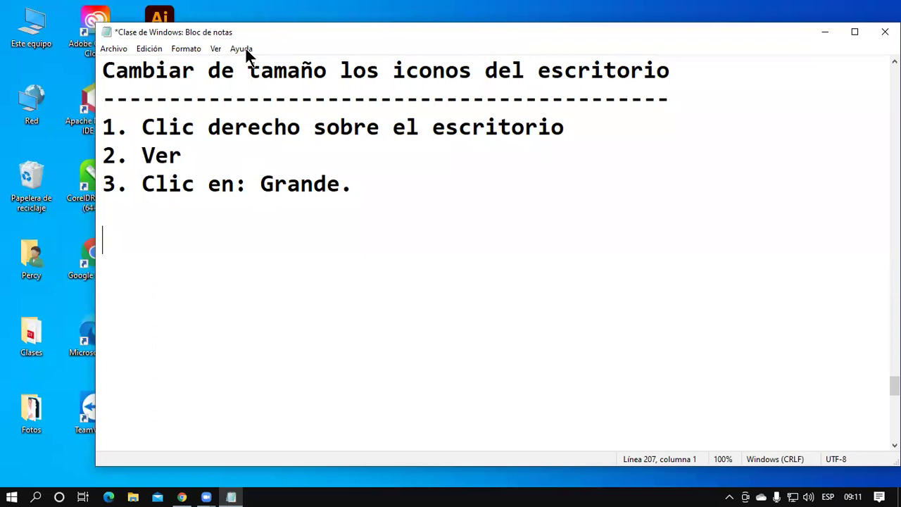
drag(248, 33, 435, 59)
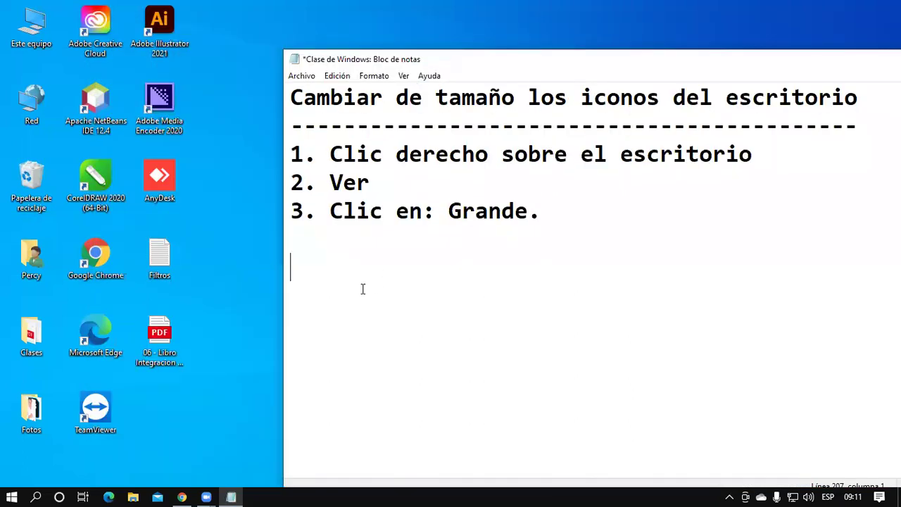
drag(460, 55, 376, 63)
click(254, 297)
text(O)
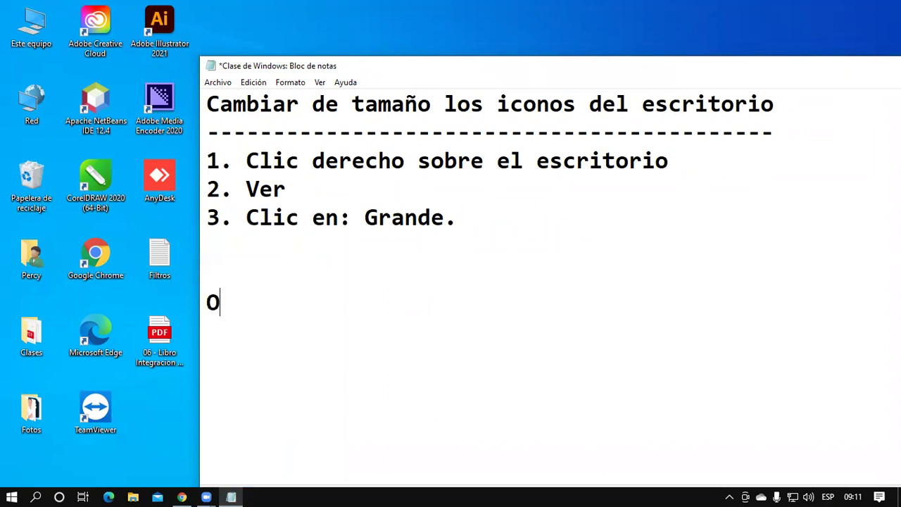
text(rganizar los ic)
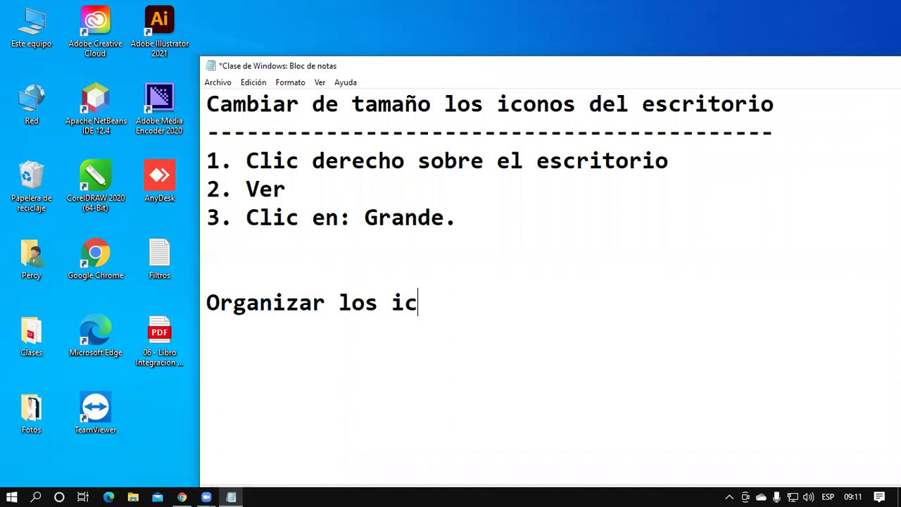
text(onos)
key(Return)
key(Up)
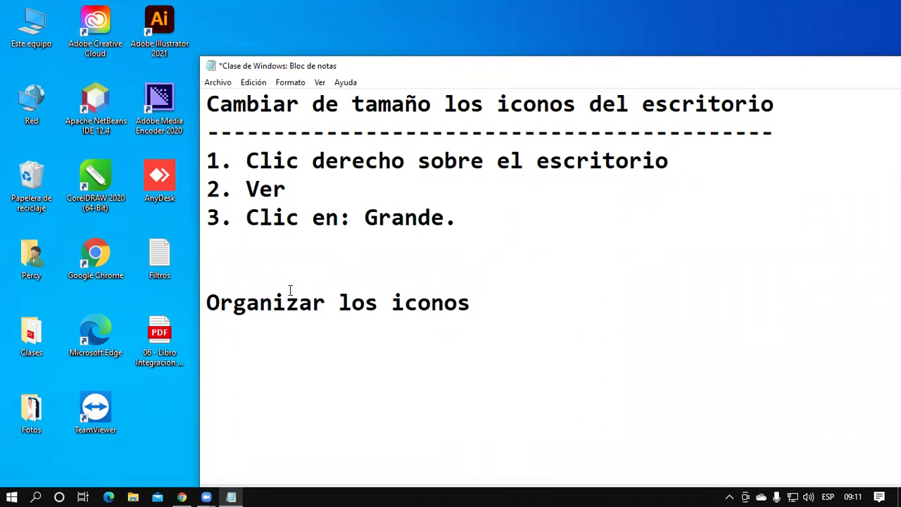
Insert "Ordenar, " at the start of the new heading so it reads "Ordenar, Organizar los iconos".
text(O)
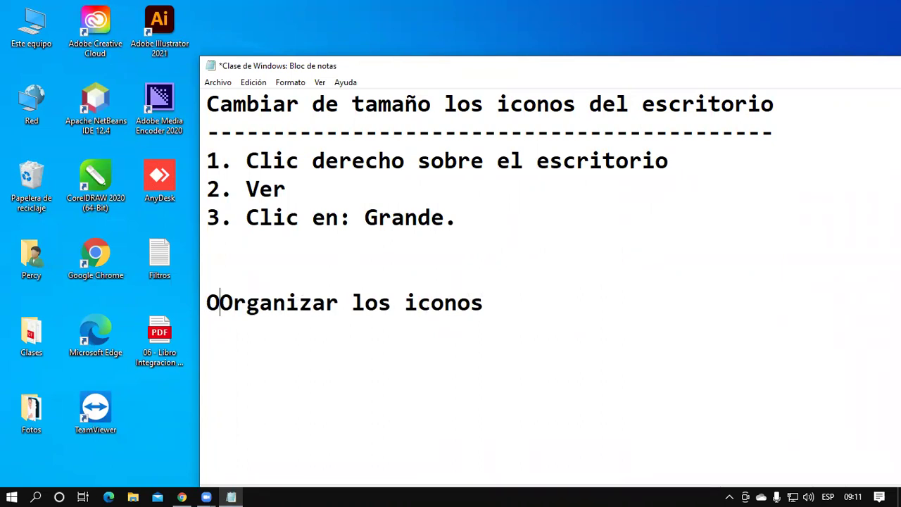
text(de)
key(BackSpace)
key(BackSpace)
text(rdenar)
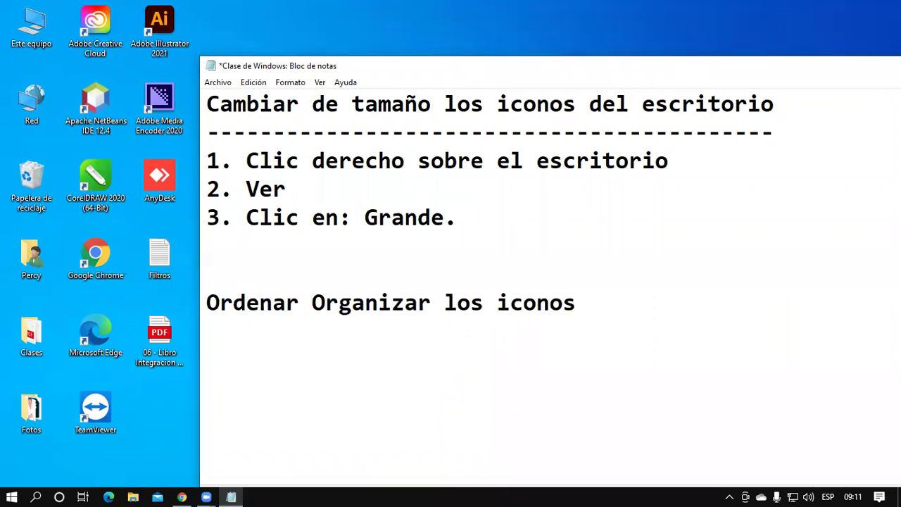
click(298, 303)
text(,)
Underline the "Ordenar, Organizar los iconos" heading with a row of dashes and shift the notes window slightly.
click(443, 383)
text(----------------------------)
key(Return)
key(Return)
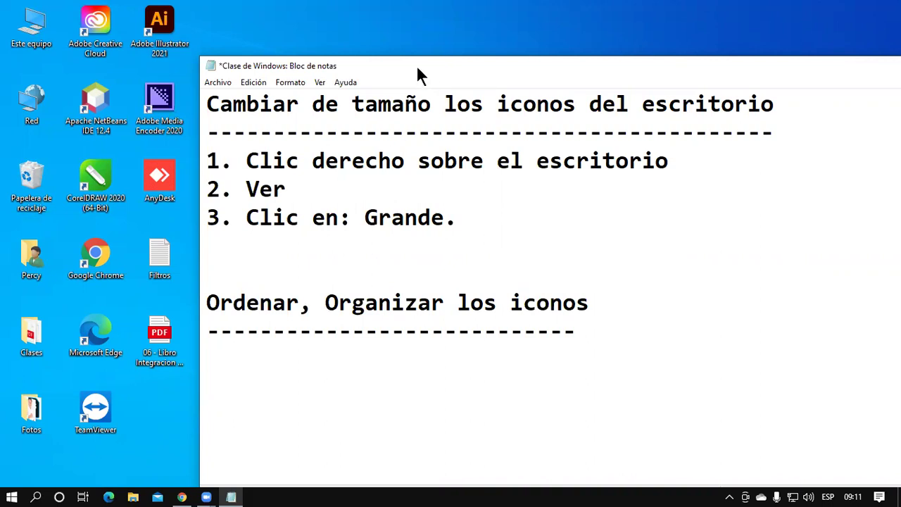
drag(417, 68, 399, 59)
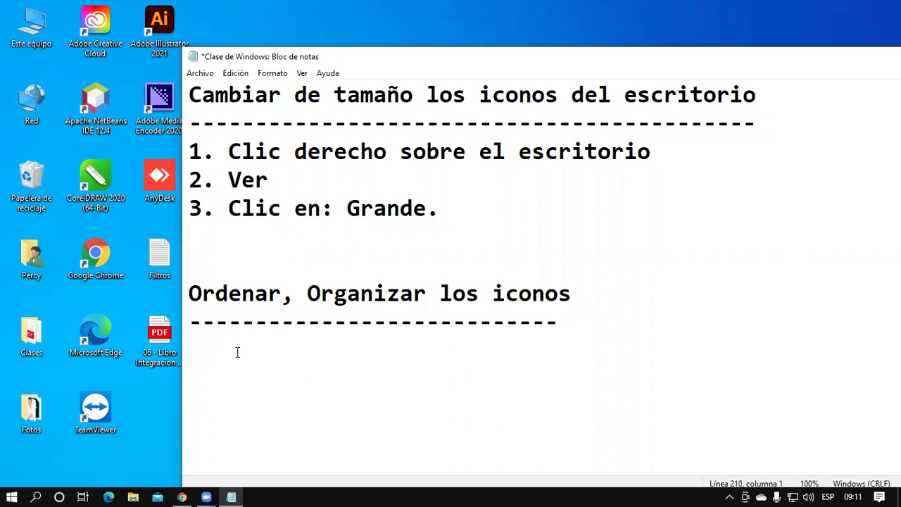
Add the line "1. Clicderecho sobre el escritorio" under the new dashed underline.
text(1. Clicderecho )
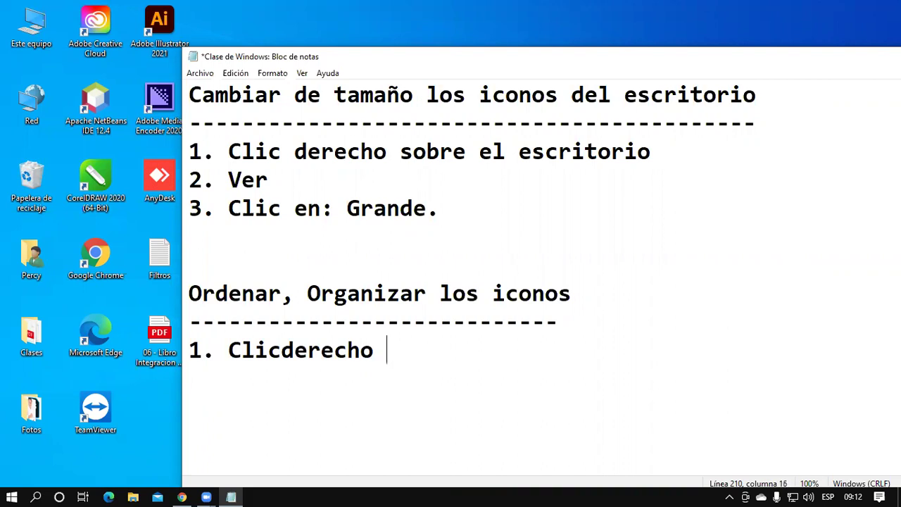
text(sobre el es)
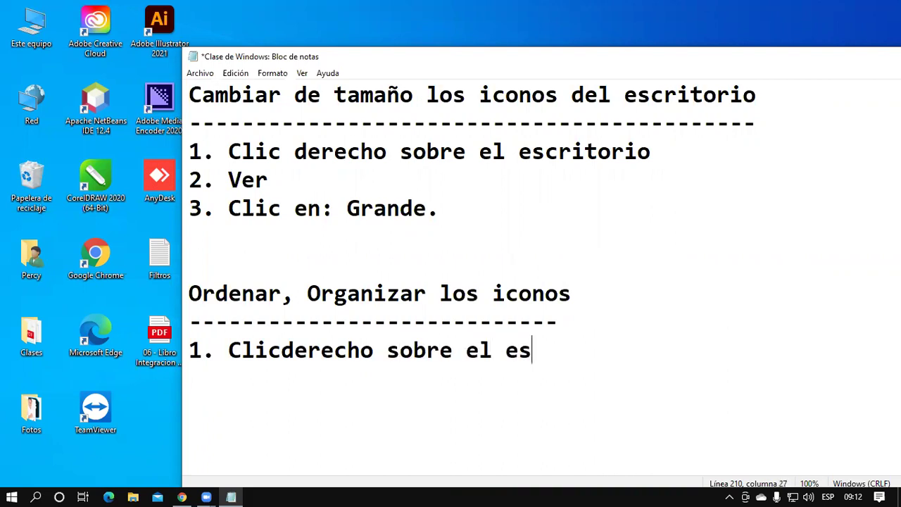
text(critorio)
key(Return)
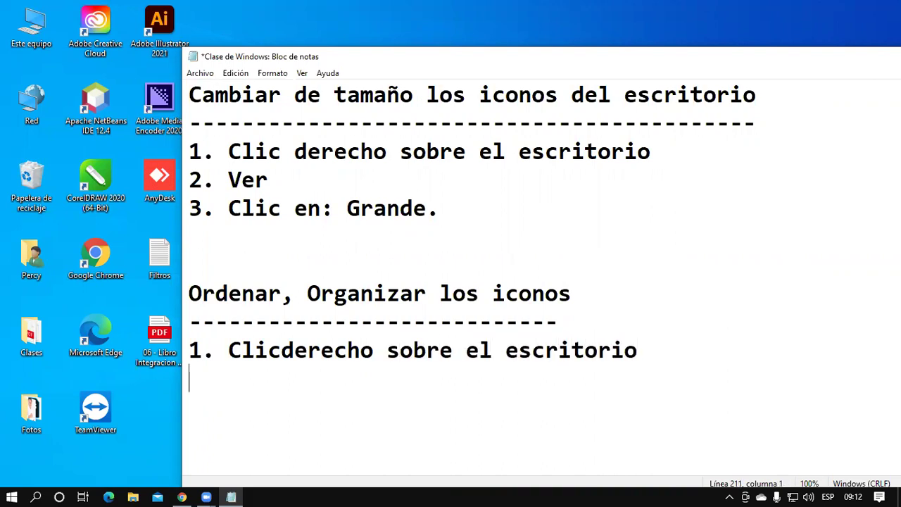
Add the line "2. Ordenar por" to the notes, checking the option's wording on the desktop.
text(2. Or)
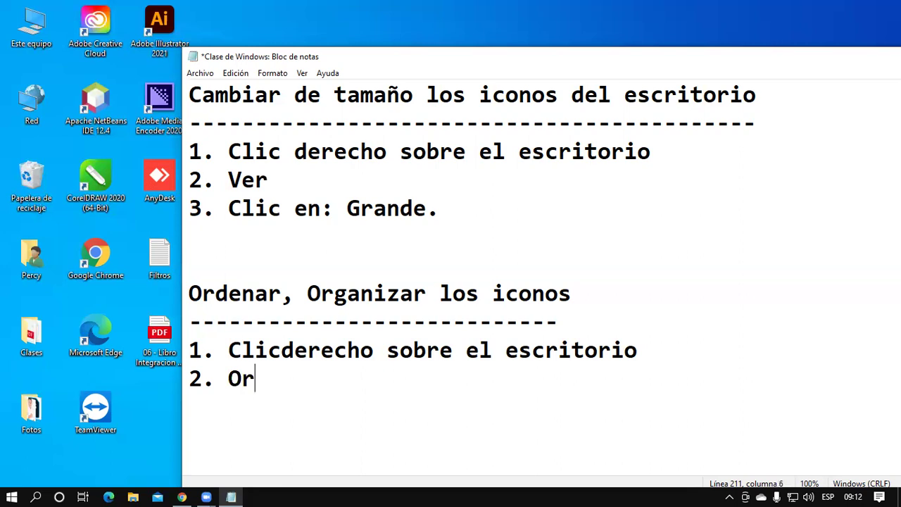
text(denar)
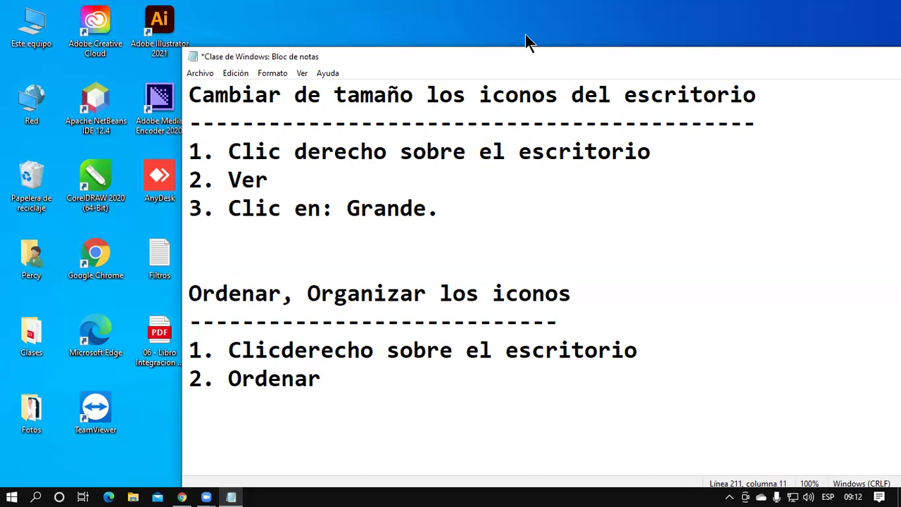
right_click(148, 424)
click(450, 380)
text(por)
key(Return)
Add the line "3. Clic en: Tipo de elemento" and correct "Clicderecho" to "Clic derecho" in line 1.
text(3. )
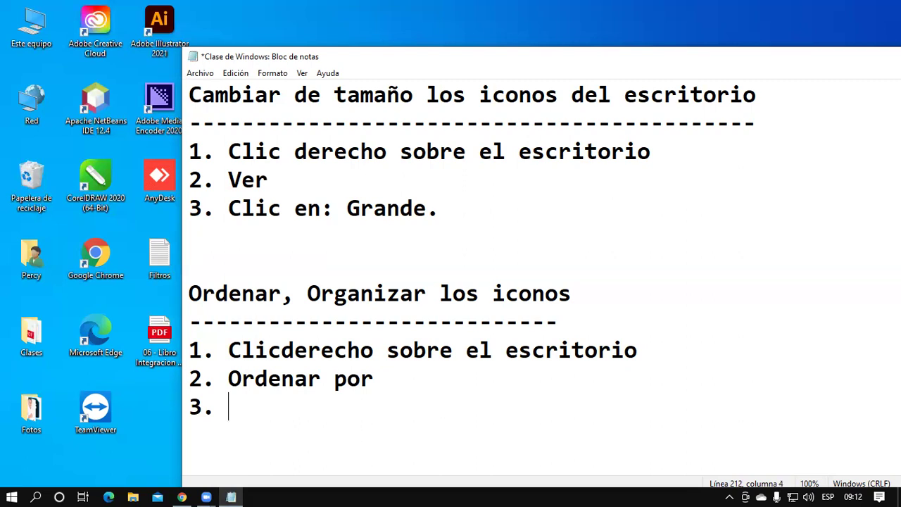
text(Clic en)
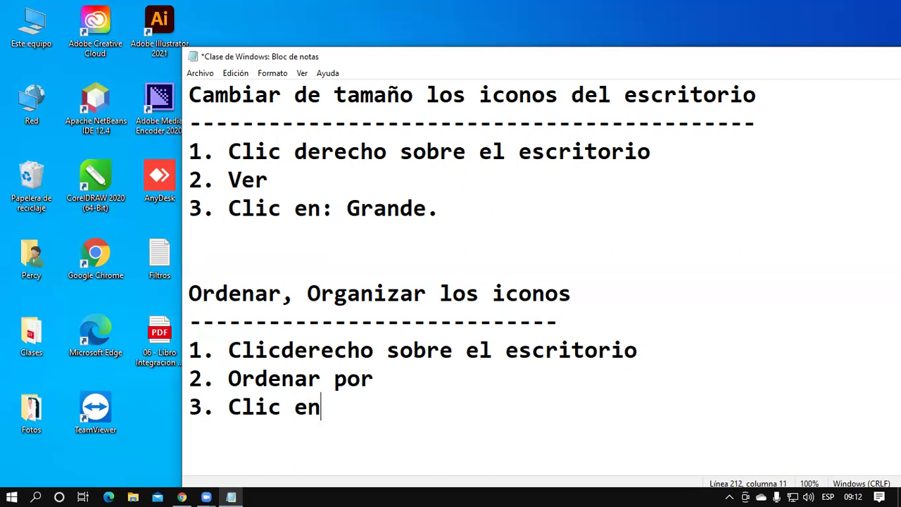
text(: Tipo de elemento)
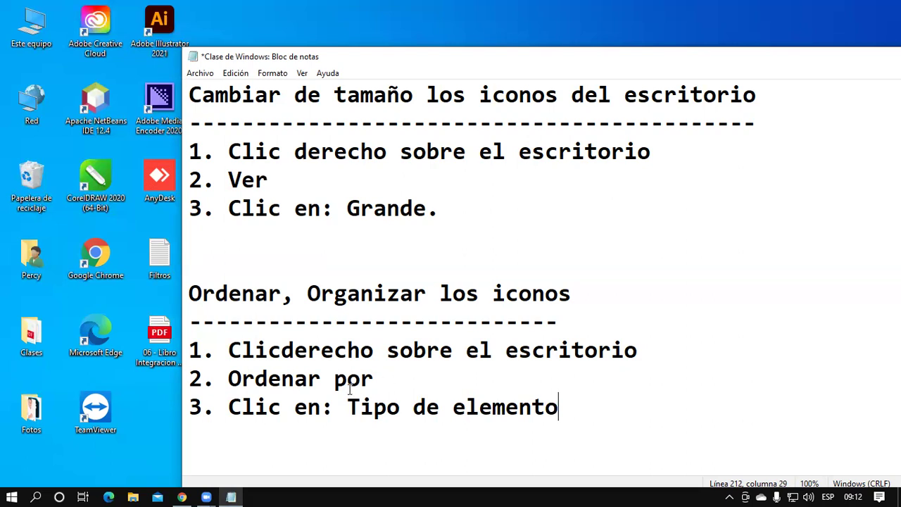
click(283, 349)
click(592, 420)
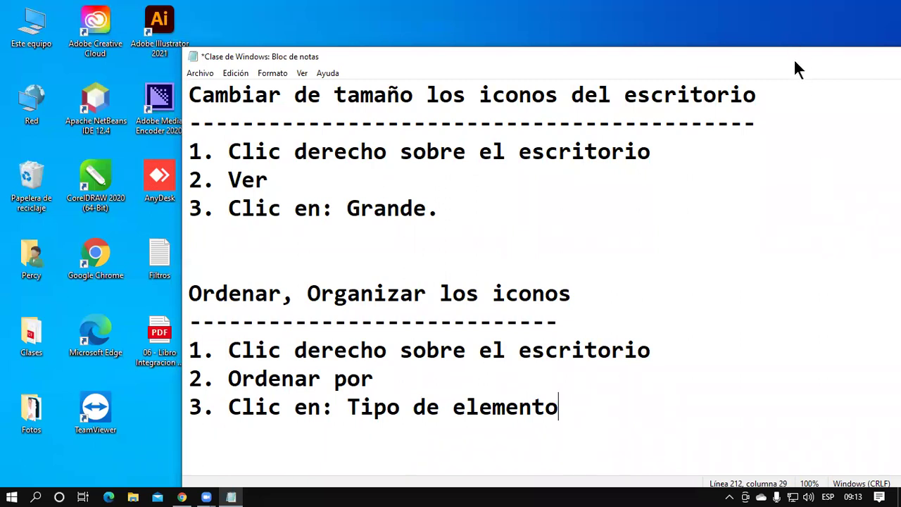
Minimize the notes and scatter the CorelDRAW, AnyDesk, Media Encoder, NetBeans and Chrome icons across the desktop.
drag(794, 61, 723, 49)
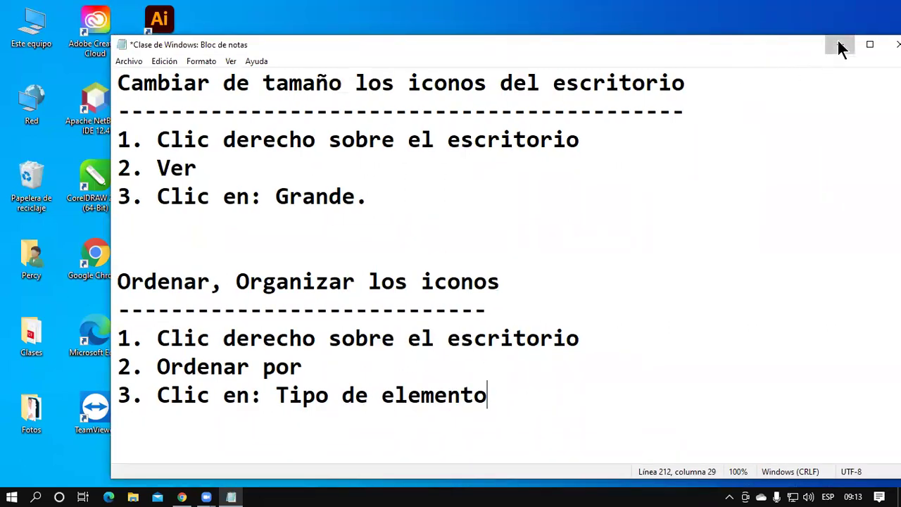
click(840, 47)
drag(98, 177, 737, 107)
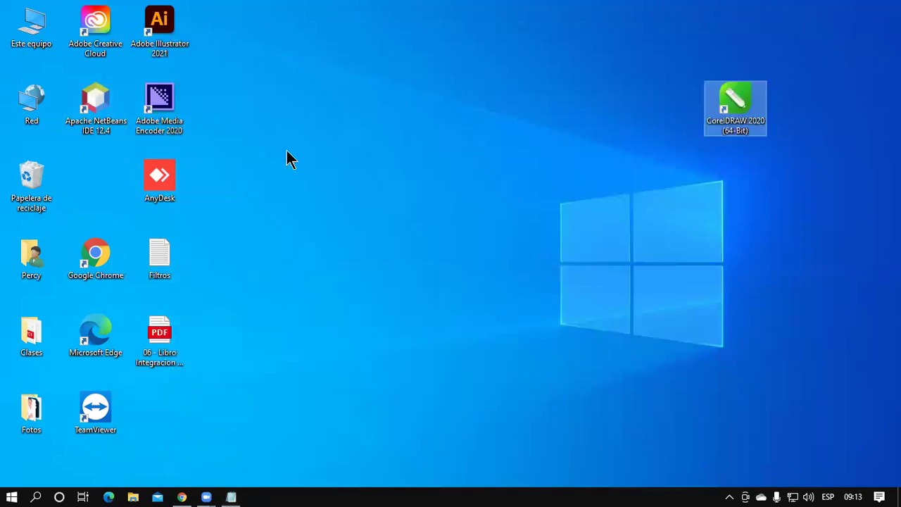
drag(174, 178, 621, 108)
drag(171, 121, 738, 184)
drag(97, 107, 670, 257)
drag(92, 252, 544, 185)
Scatter the Adobe Creative Cloud, Adobe Illustrator, Microsoft Edge and "Este equipo" icons over the empty desktop area.
drag(107, 7, 193, 106)
drag(161, 23, 479, 116)
drag(240, 360, 376, 277)
click(23, 374)
drag(96, 336, 352, 260)
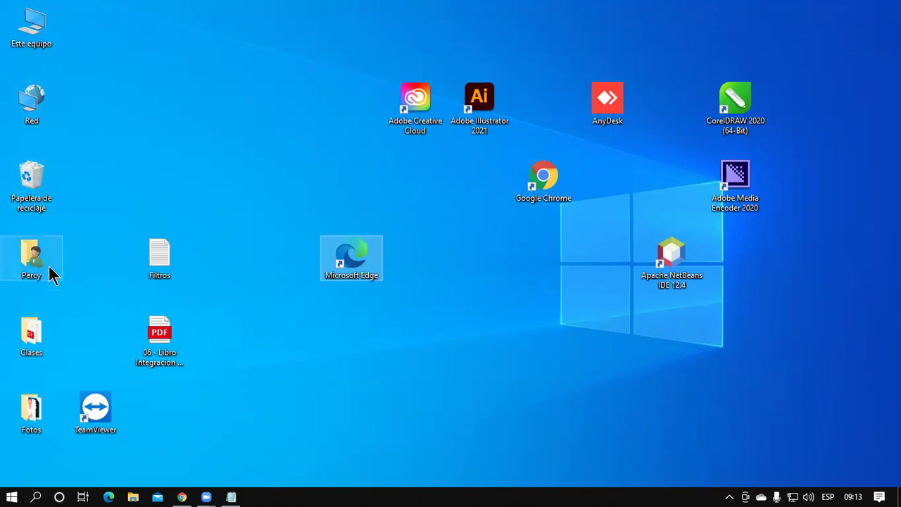
drag(36, 24, 549, 350)
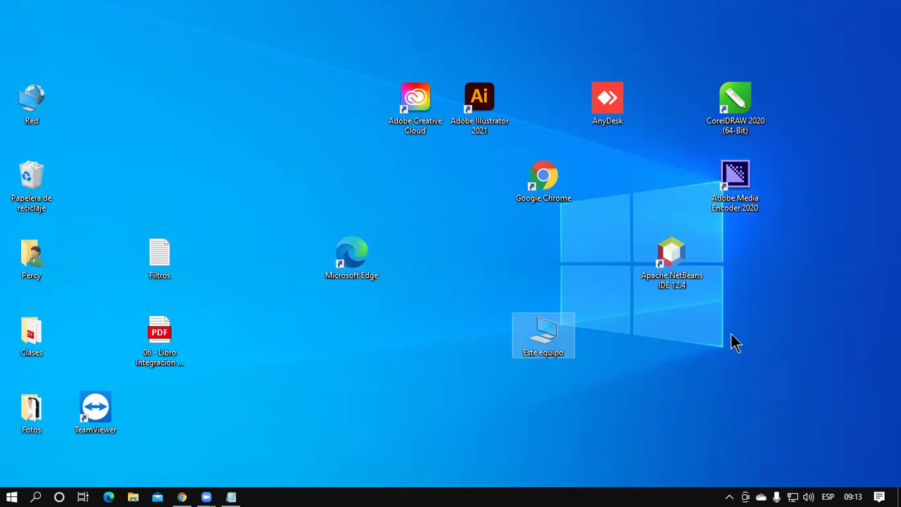
Bring up the notes, highlight the whole "Ordenar, Organizar los iconos" section to review it, and minimize them again.
click(231, 497)
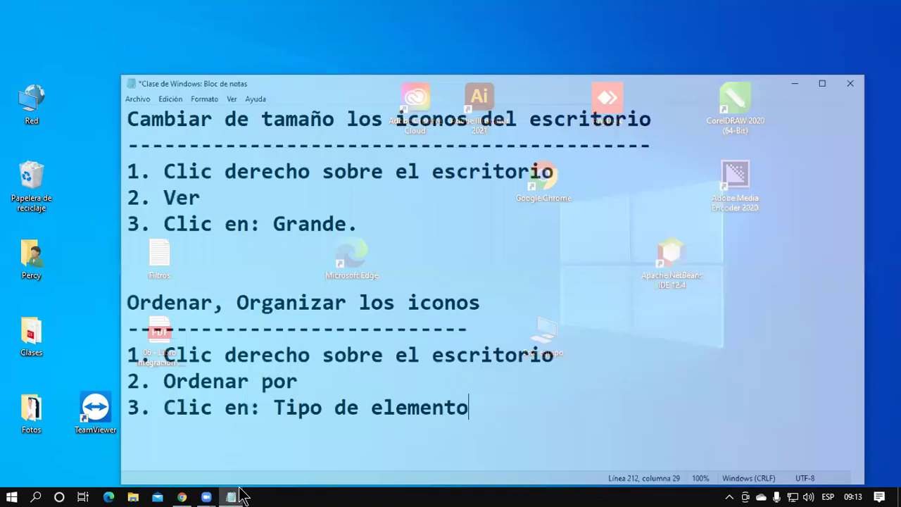
key(ctrl+shift+Left)
key(shift+Up)
key(shift+Up)
key(shift+Up)
key(shift+Up)
key(shift+Home)
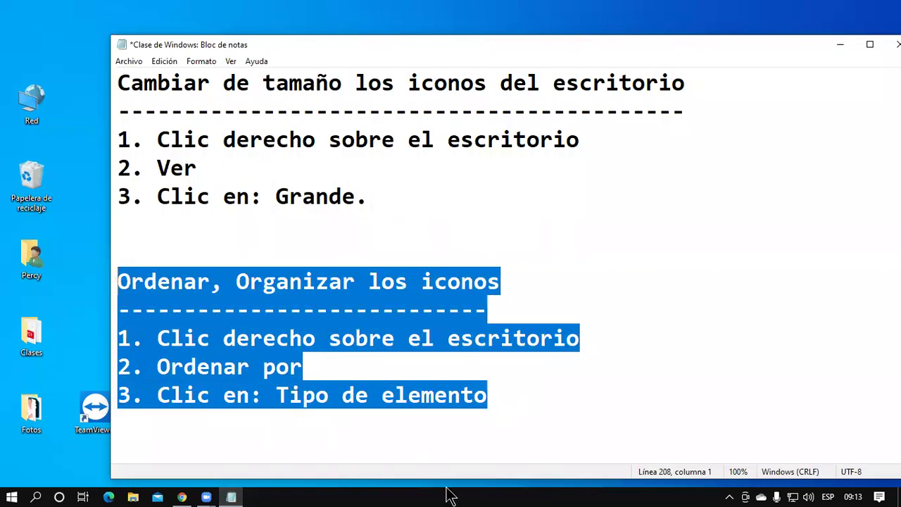
click(840, 47)
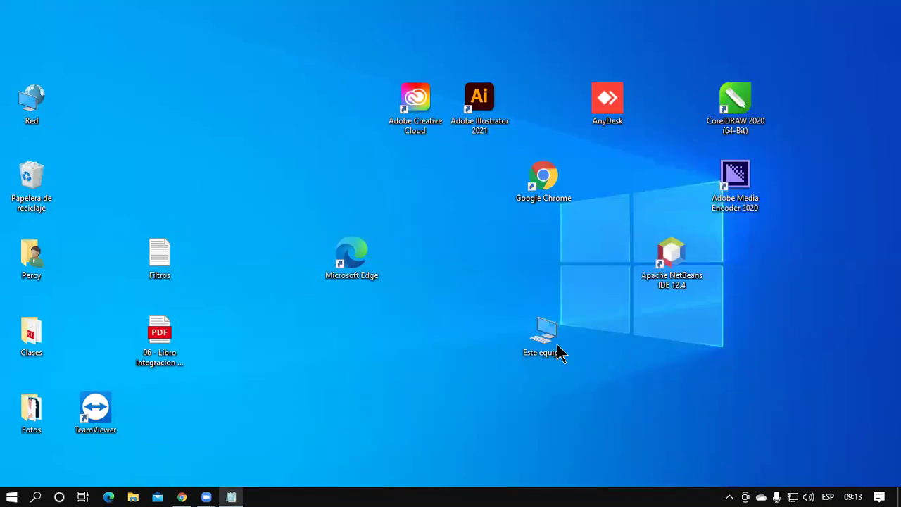
Move the "Red" icon, the user's personal folder and the "Clases" folder toward the middle of the desktop.
drag(40, 116, 455, 294)
drag(28, 255, 350, 100)
drag(40, 339, 449, 411)
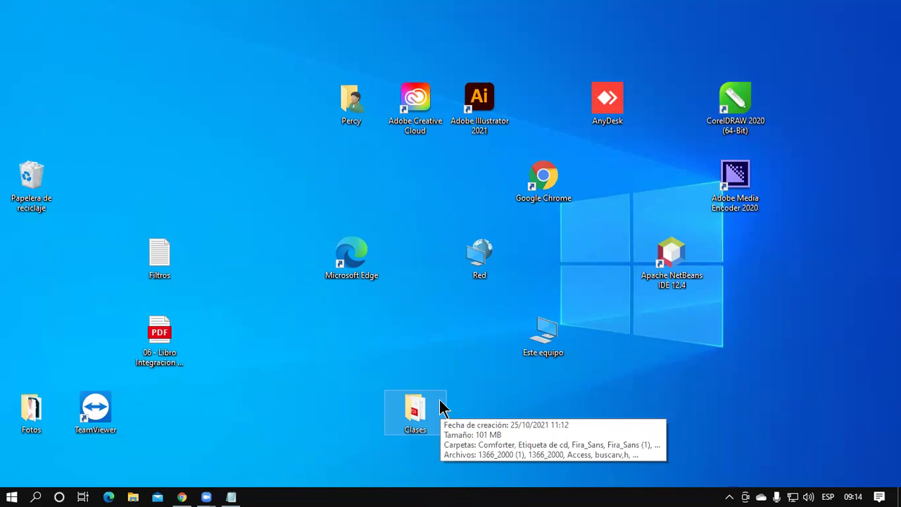
Sort the scattered desktop icons by "Tipo de elemento".
right_click(193, 81)
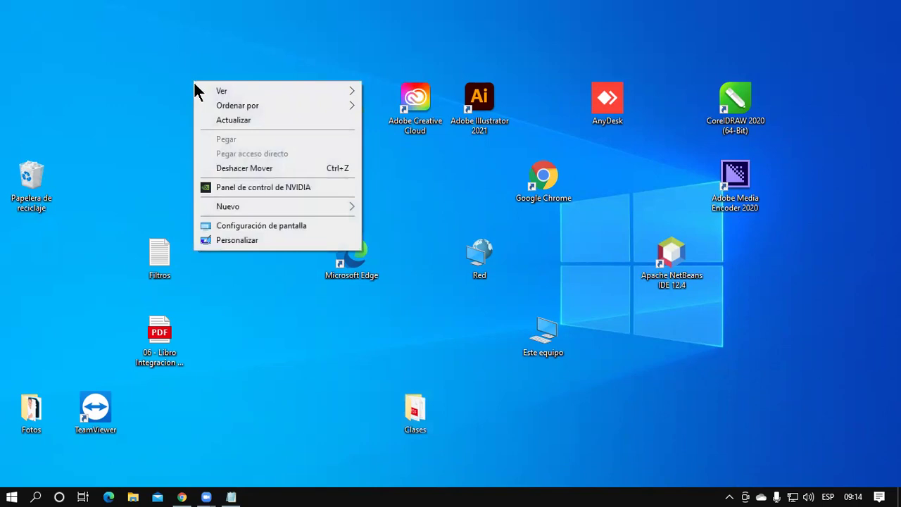
mouse_move(235, 107)
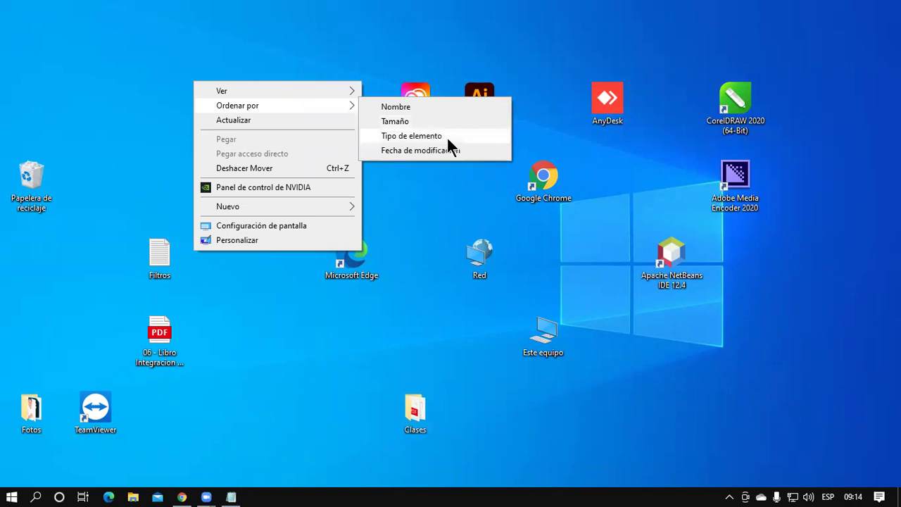
click(489, 141)
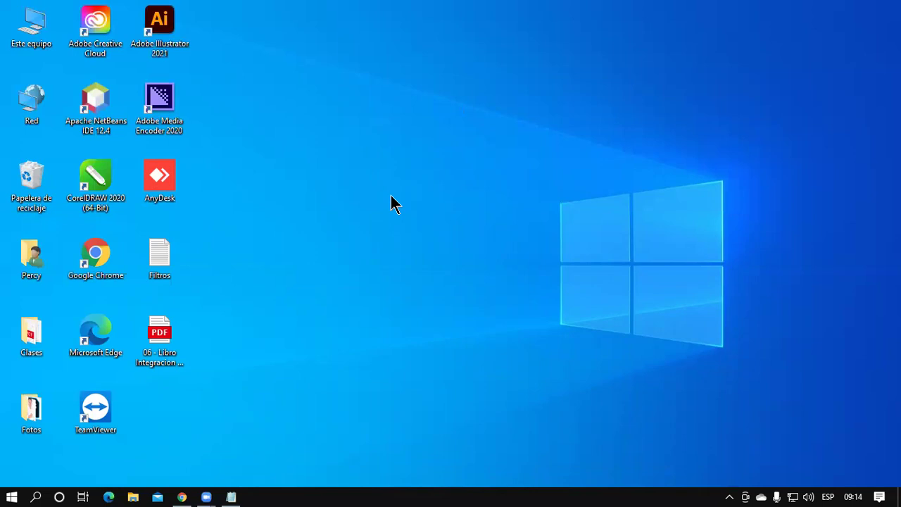
Scatter the CorelDRAW, Apache NetBeans, Adobe Illustrator, Google Chrome and Microsoft Edge icons over the empty desktop area.
drag(116, 187, 620, 189)
drag(96, 106, 479, 105)
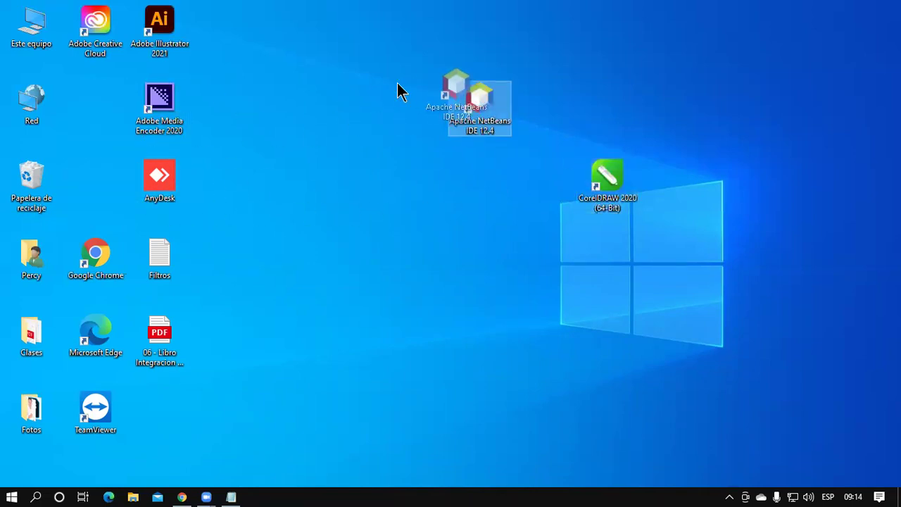
drag(157, 40, 672, 113)
drag(113, 257, 493, 255)
drag(104, 337, 745, 260)
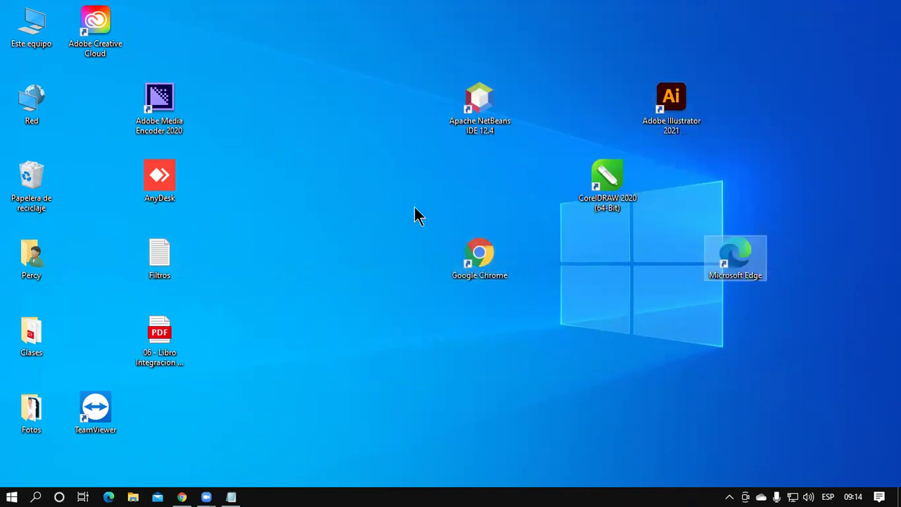
Sort the scattered desktop icons by "Tamaño".
right_click(332, 71)
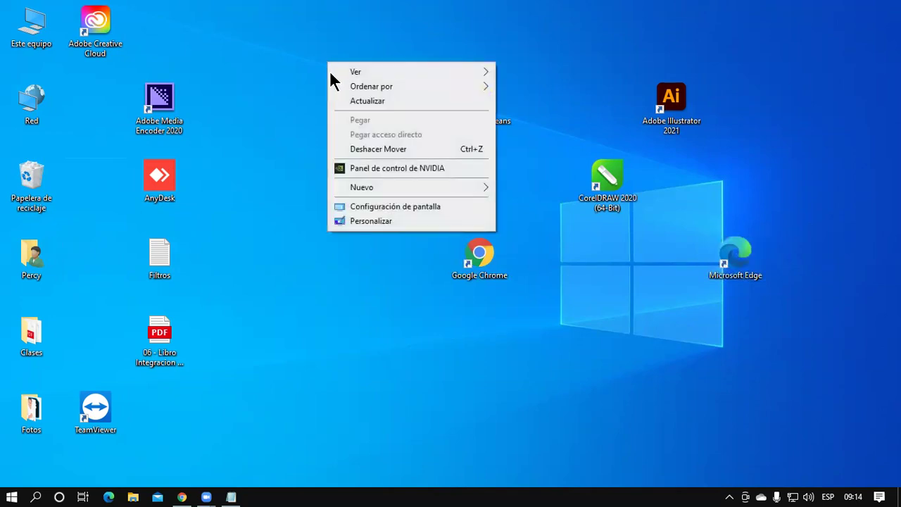
mouse_move(390, 83)
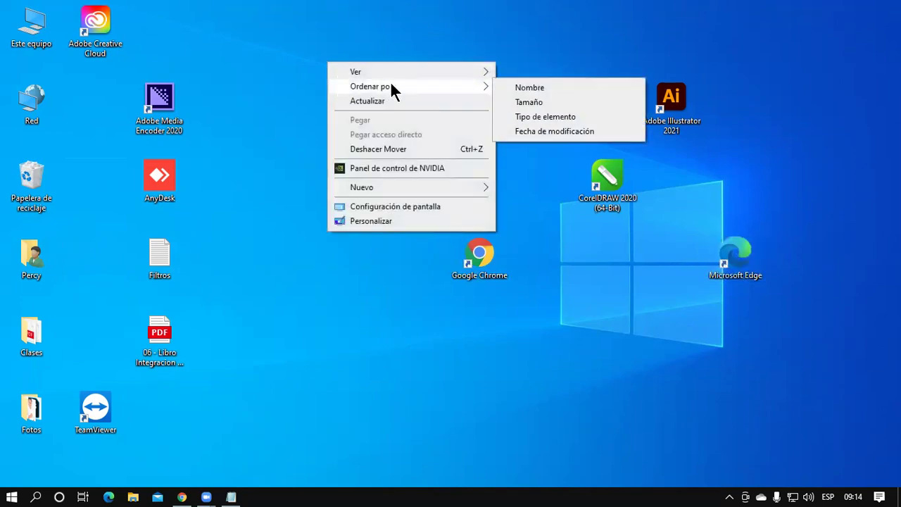
click(566, 104)
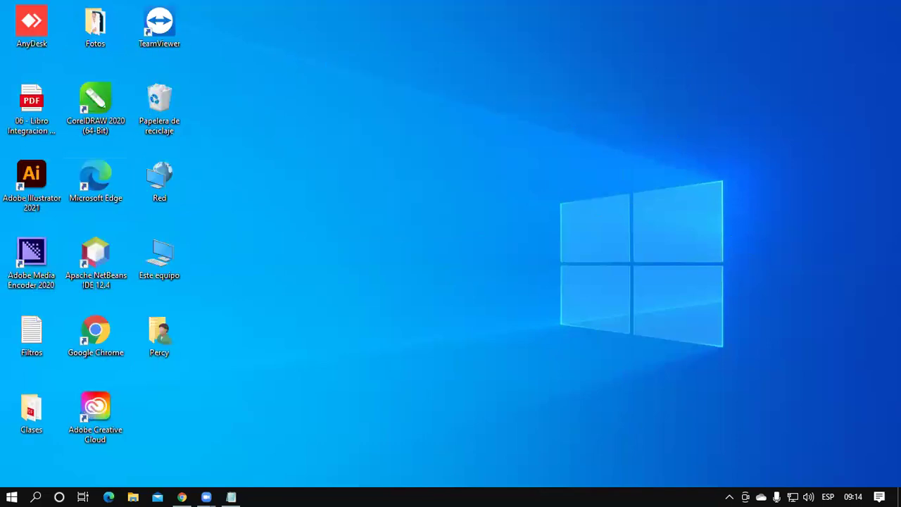
Change the desktop icon sorting to "Tipo de elemento".
right_click(430, 146)
mouse_move(485, 159)
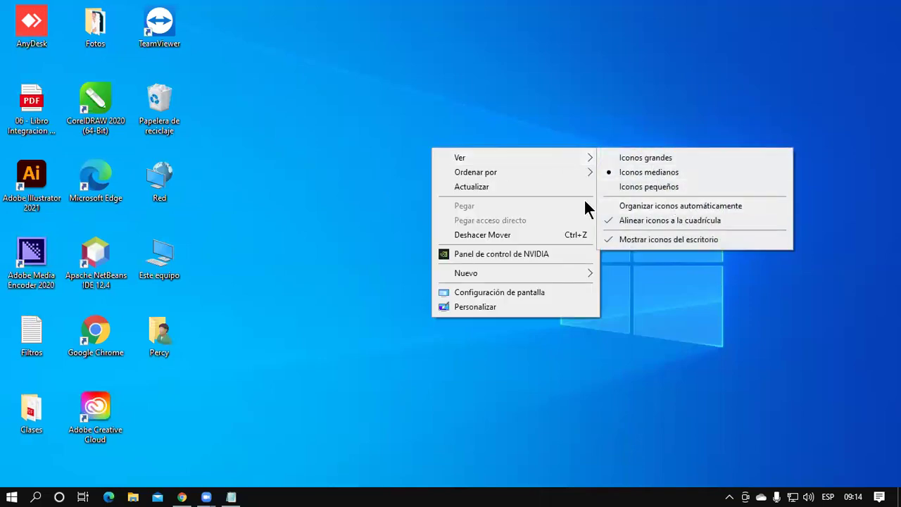
mouse_move(565, 170)
click(658, 204)
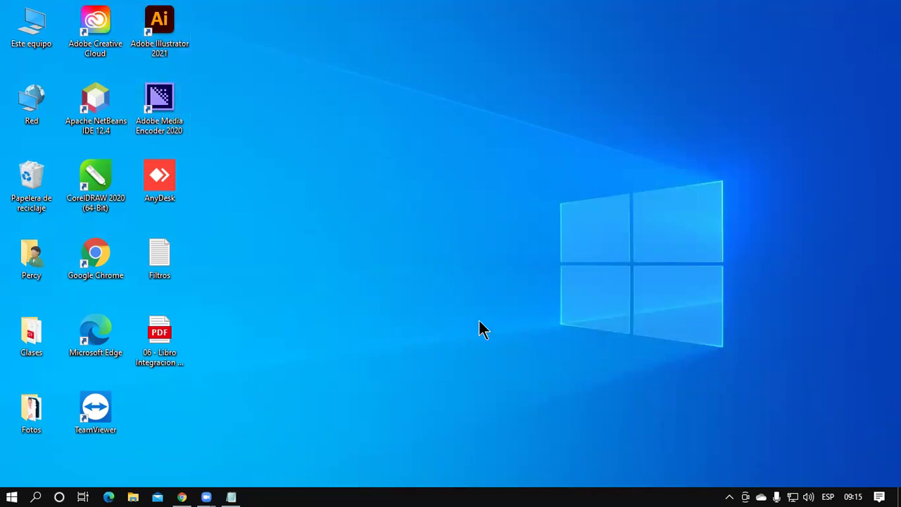
Switch the desktop icons to "Iconos grandes" and return them to "Iconos medianos".
right_click(458, 100)
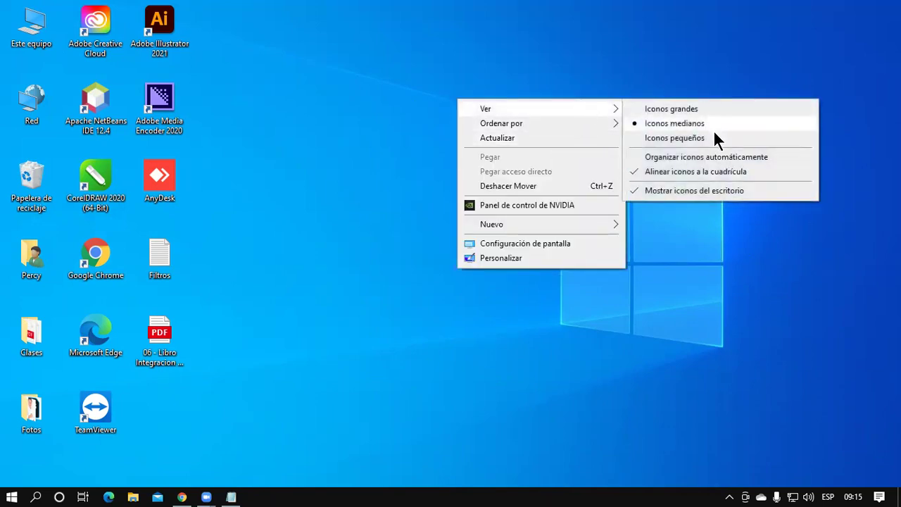
click(712, 110)
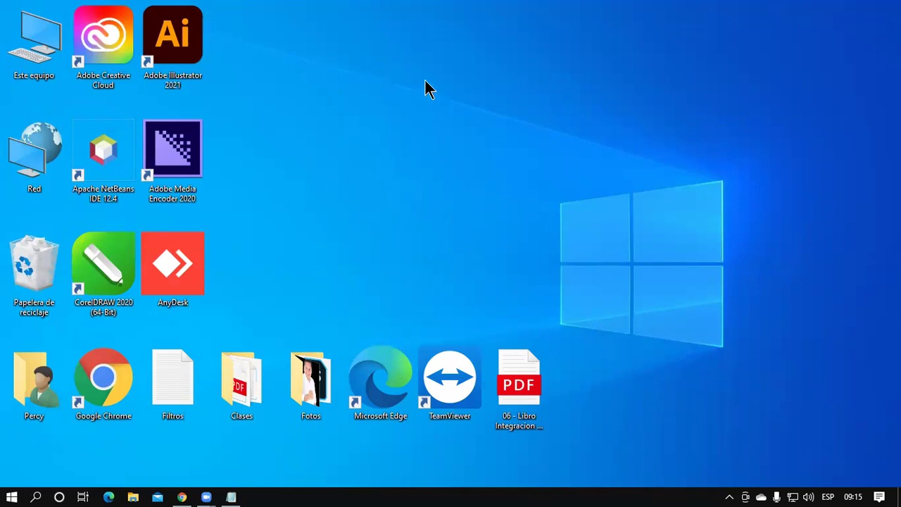
right_click(456, 69)
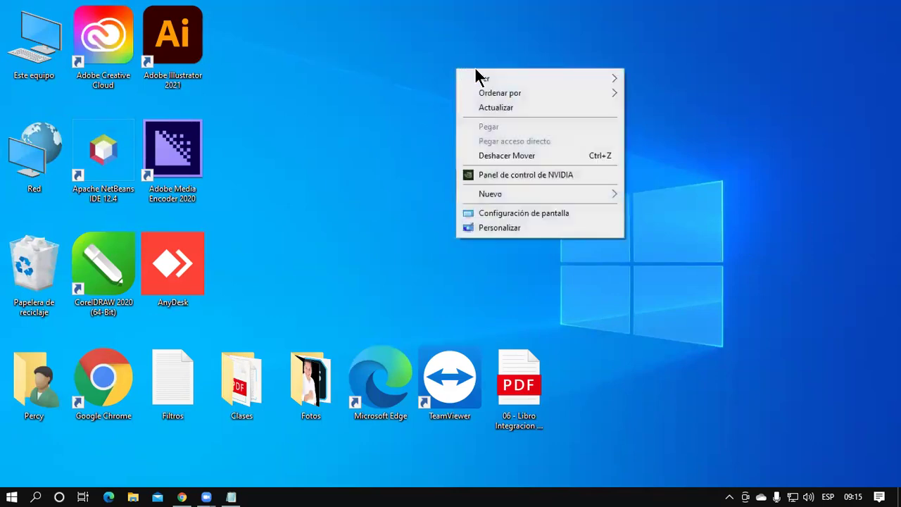
mouse_move(539, 82)
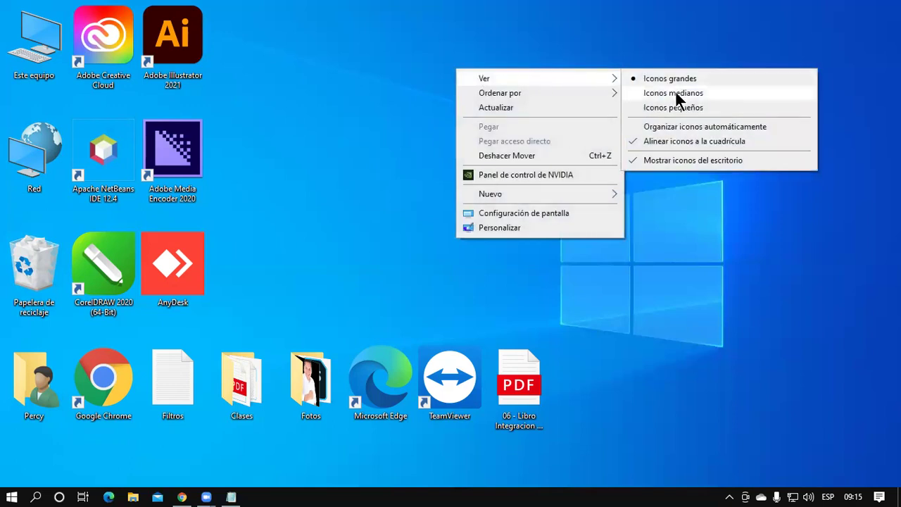
click(675, 93)
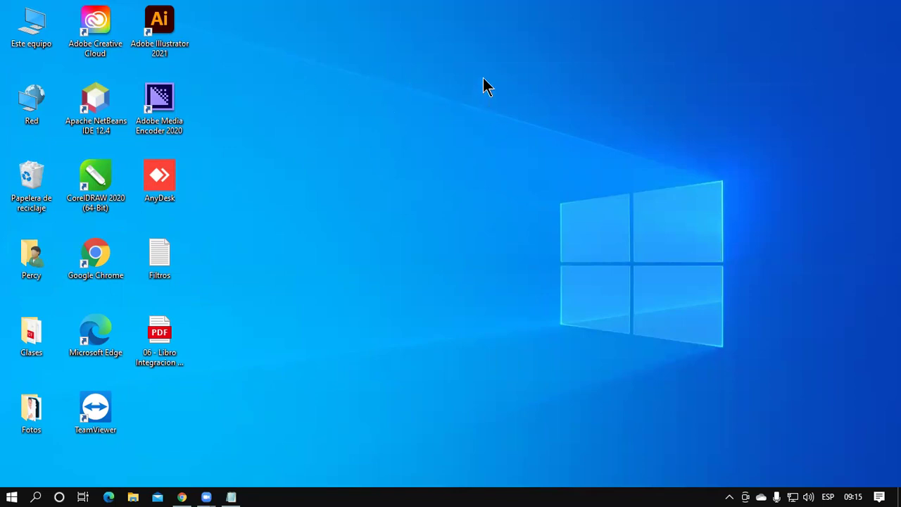
Hide all desktop icons by turning off "Mostrar iconos del escritorio".
right_click(436, 76)
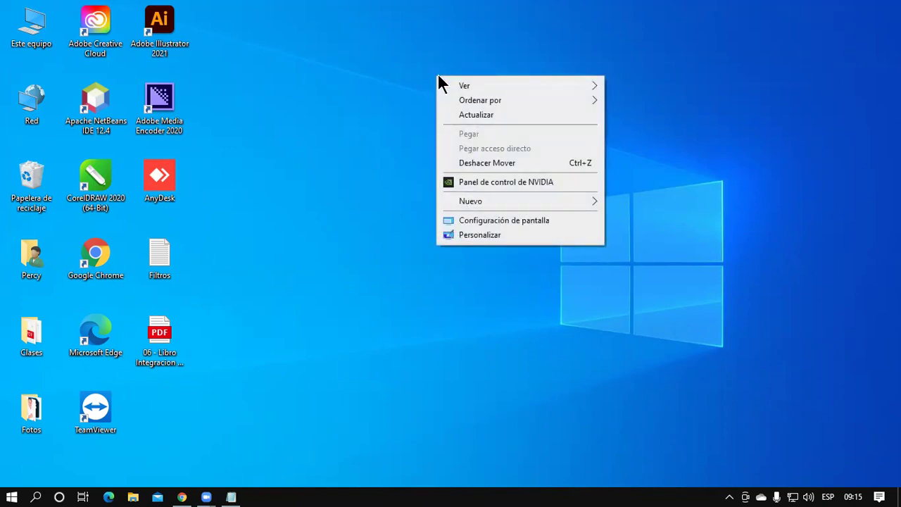
mouse_move(511, 85)
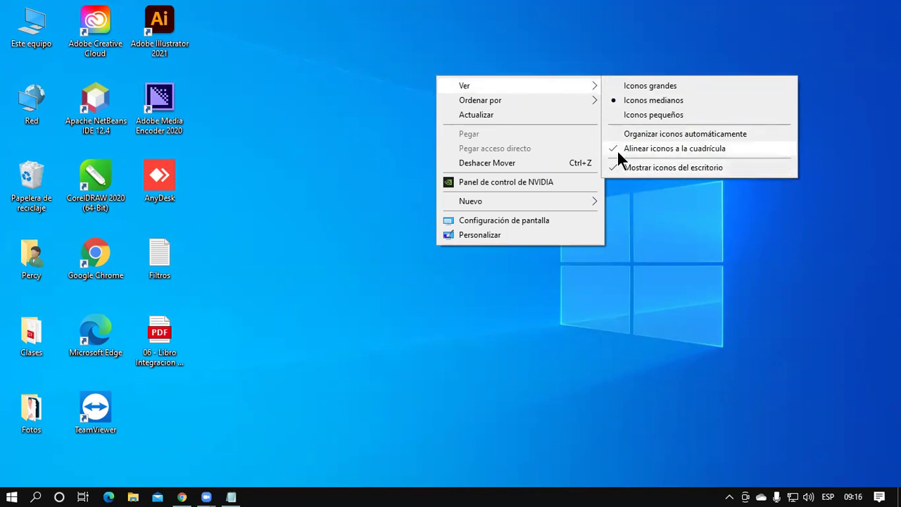
right_click(345, 148)
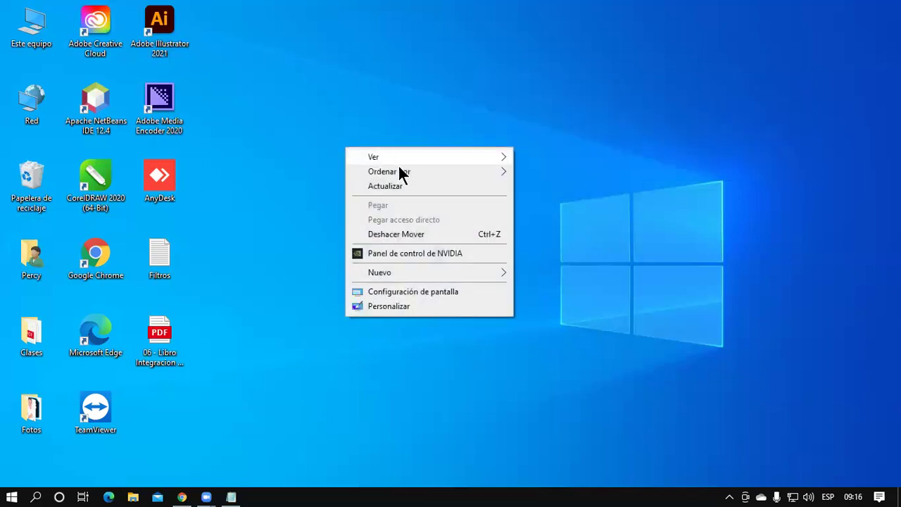
mouse_move(485, 161)
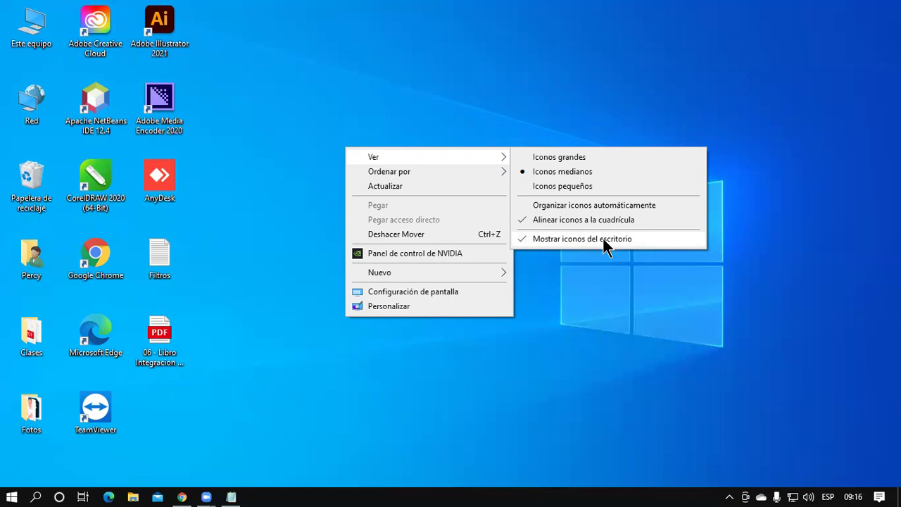
click(554, 240)
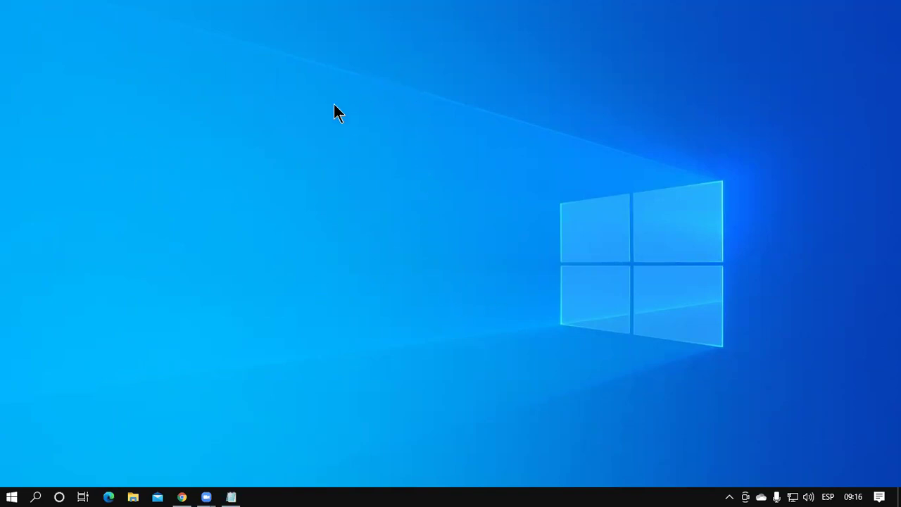
Show the desktop icons again by turning "Mostrar iconos del escritorio" back on.
right_click(406, 100)
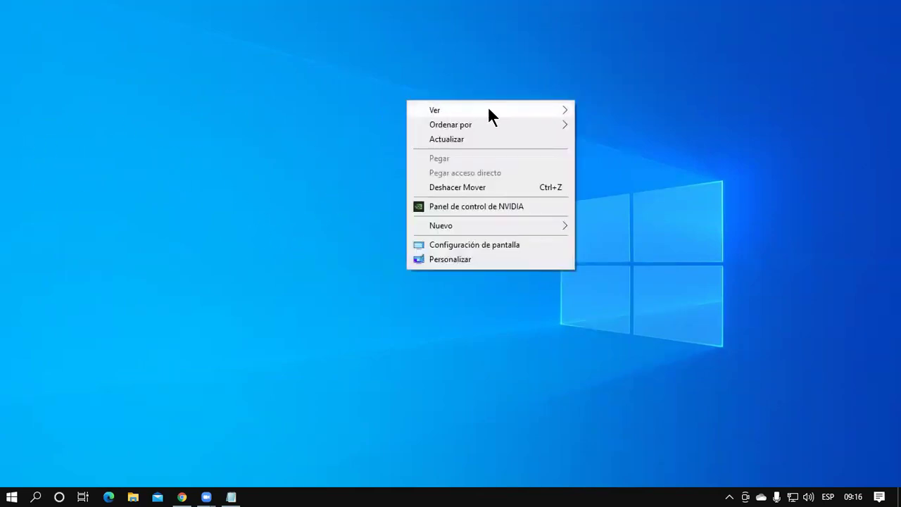
mouse_move(487, 107)
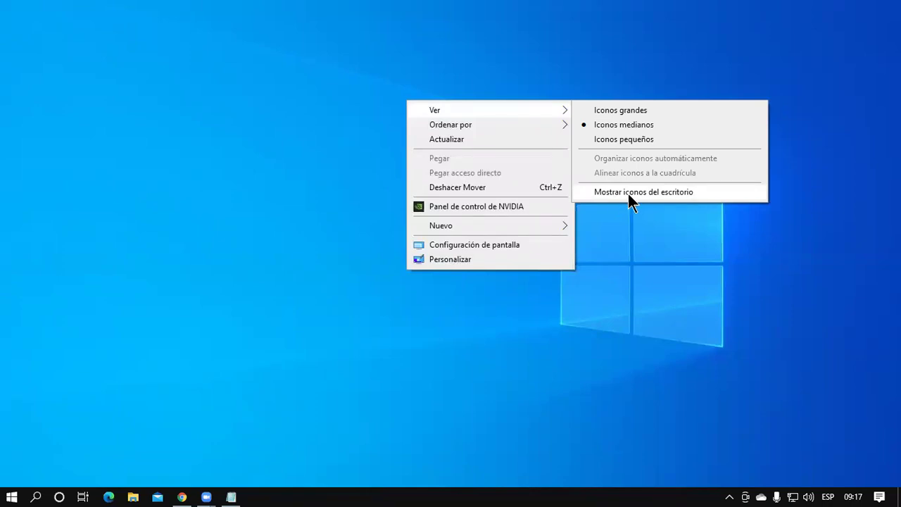
click(630, 197)
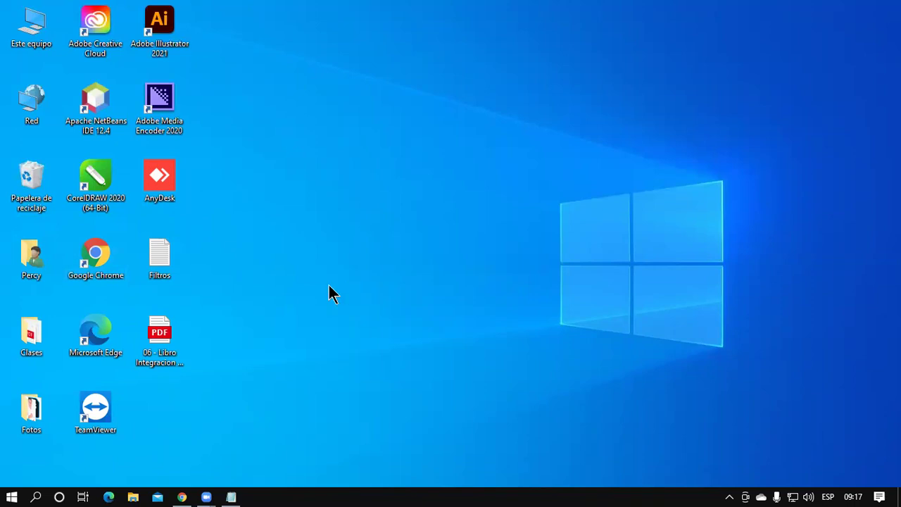
Move the AnyDesk, CorelDRAW and Adobe Illustrator icons across the desktop and re-sort all icons by "Tipo de elemento".
drag(167, 198, 614, 158)
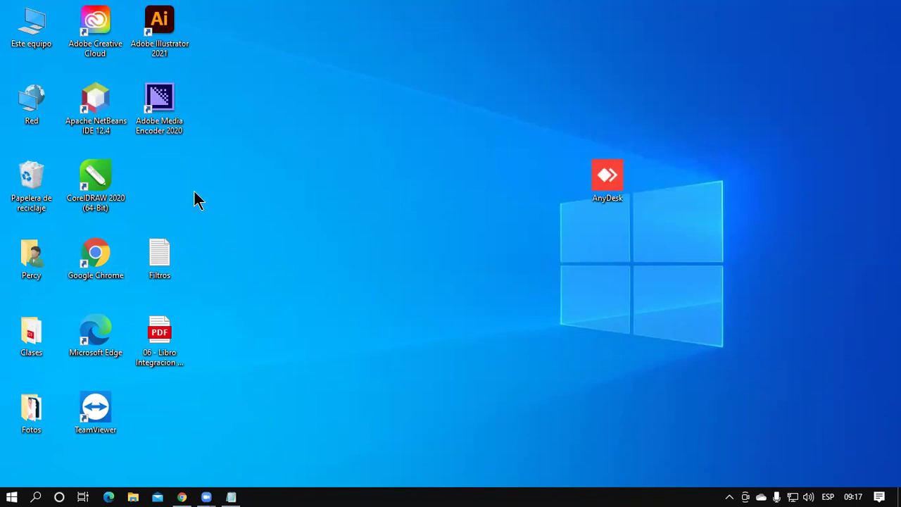
drag(106, 197, 764, 193)
drag(153, 28, 725, 105)
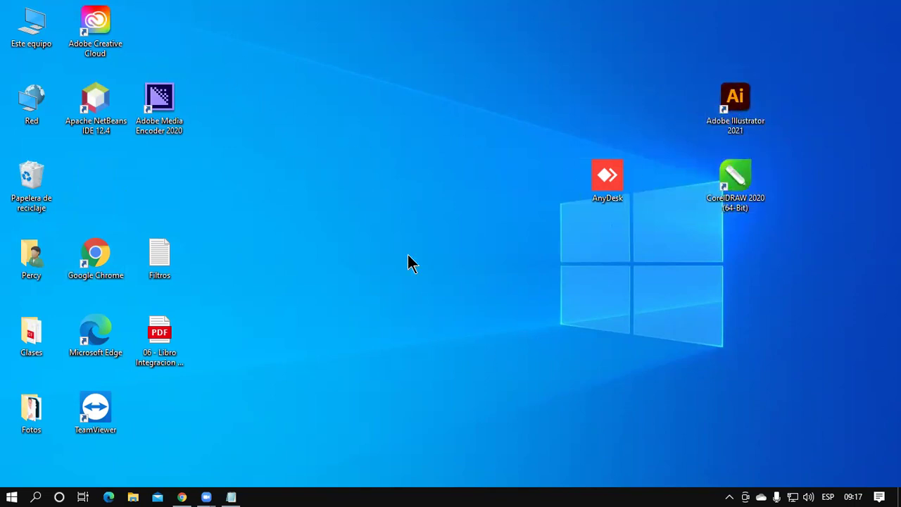
right_click(408, 83)
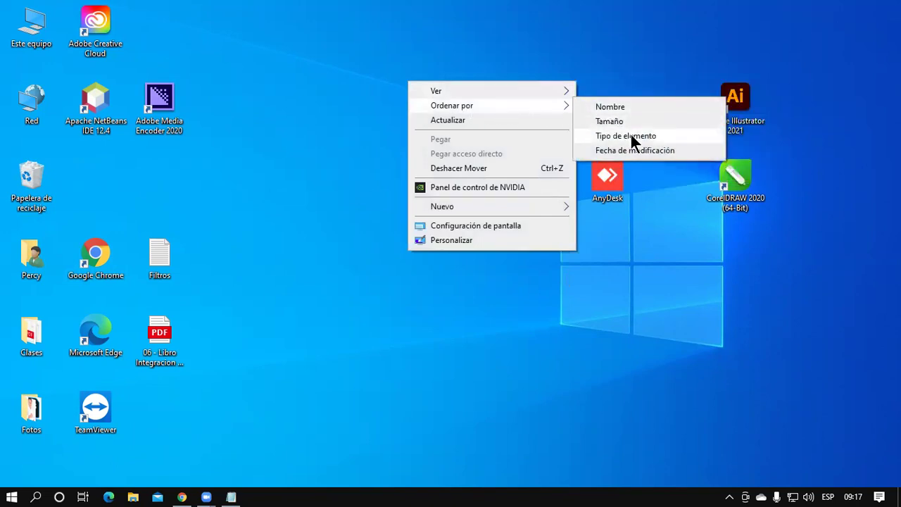
click(631, 138)
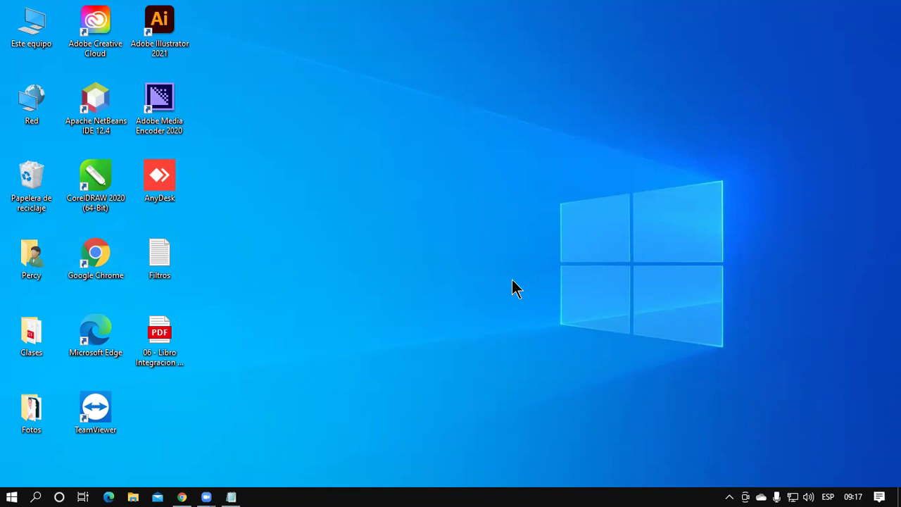
Enable "Organizar iconos automáticamente" for the desktop icons.
right_click(433, 102)
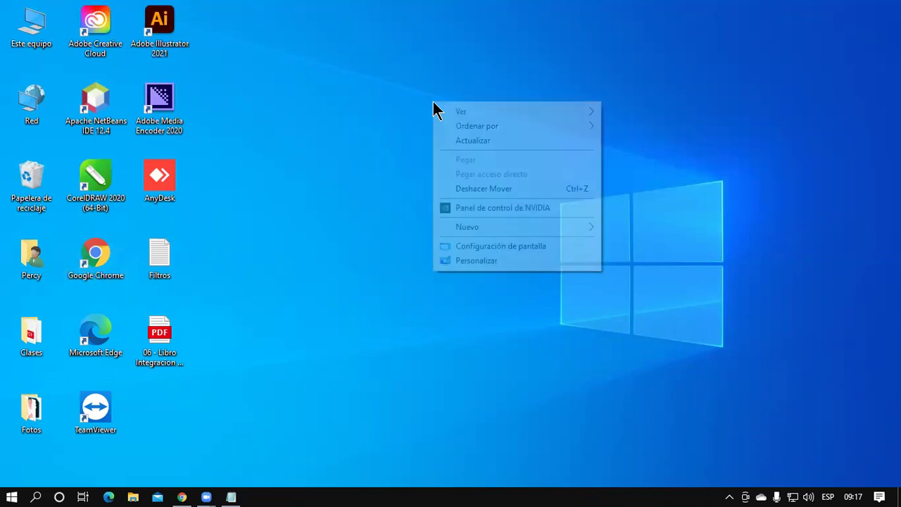
mouse_move(496, 111)
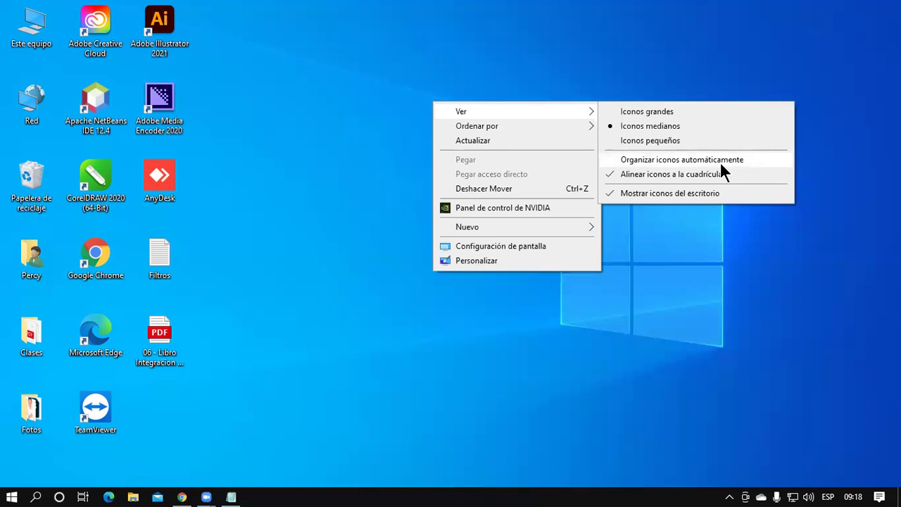
click(654, 161)
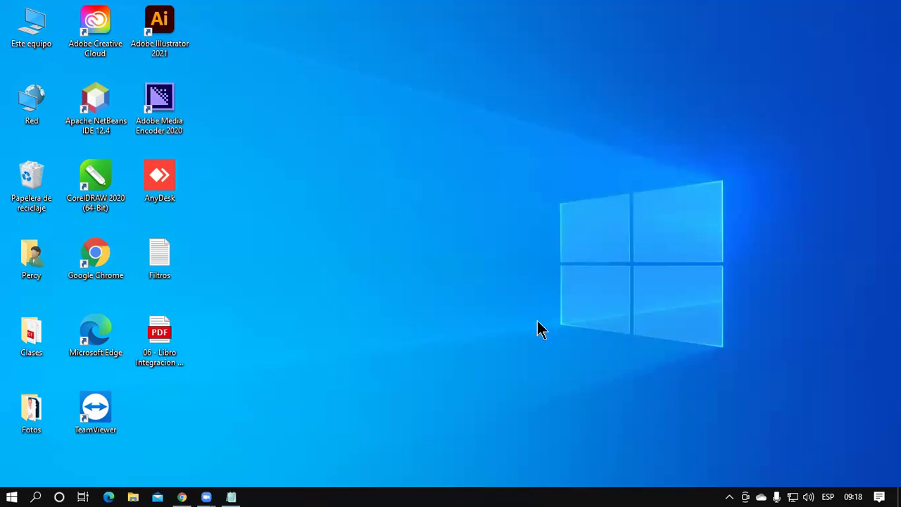
Try to move the AnyDesk, Adobe Media Encoder and CorelDRAW icons to the far side of the desktop.
drag(177, 191, 848, 78)
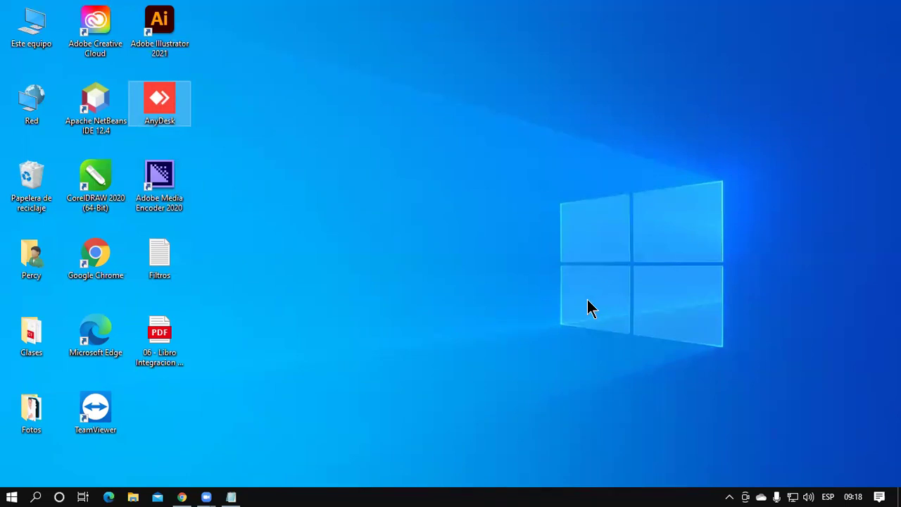
drag(163, 199, 824, 140)
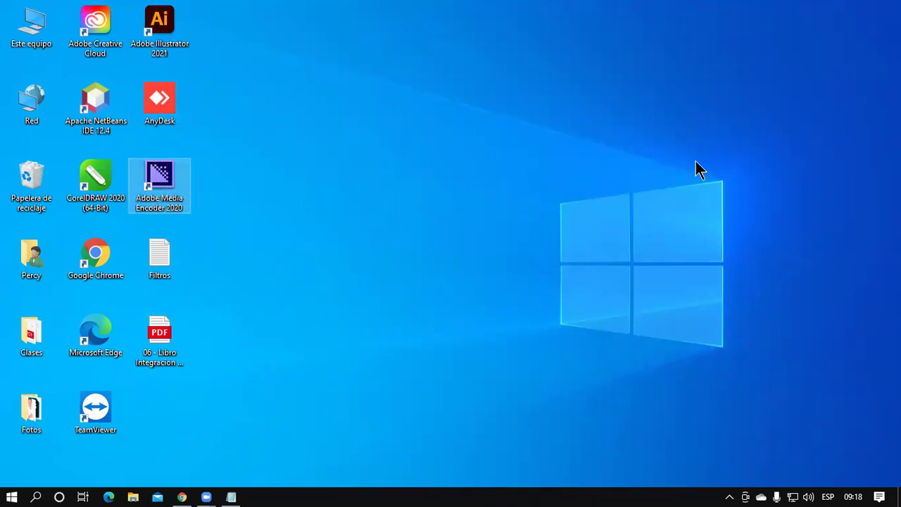
drag(91, 197, 803, 108)
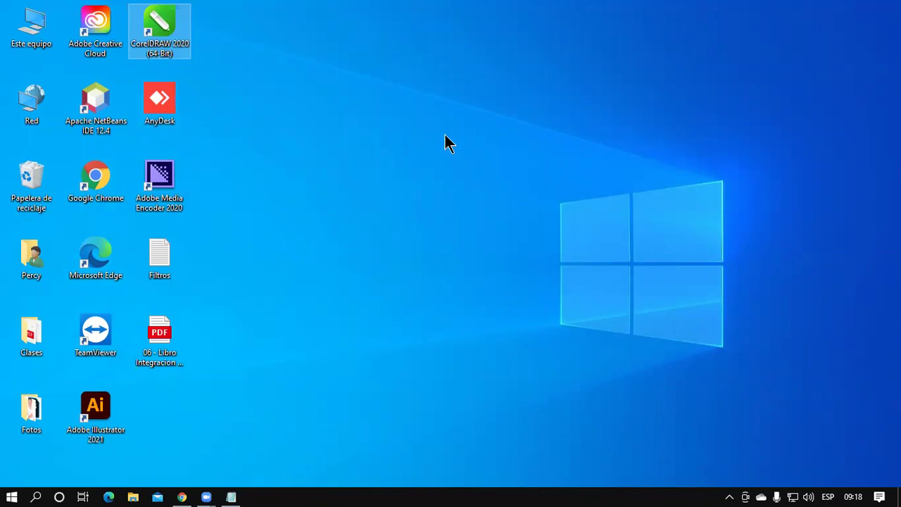
Check the "Organizar iconos automáticamente" option among the desktop's view settings without changing it.
right_click(417, 80)
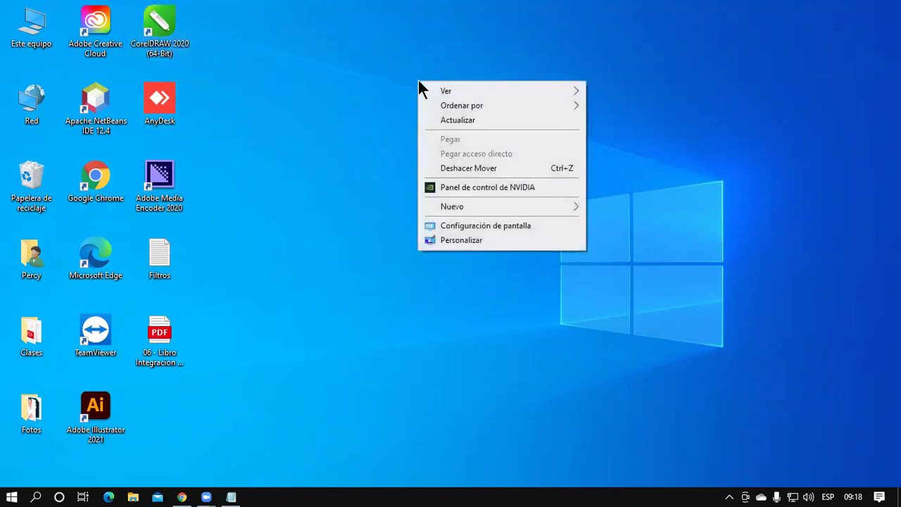
mouse_move(564, 89)
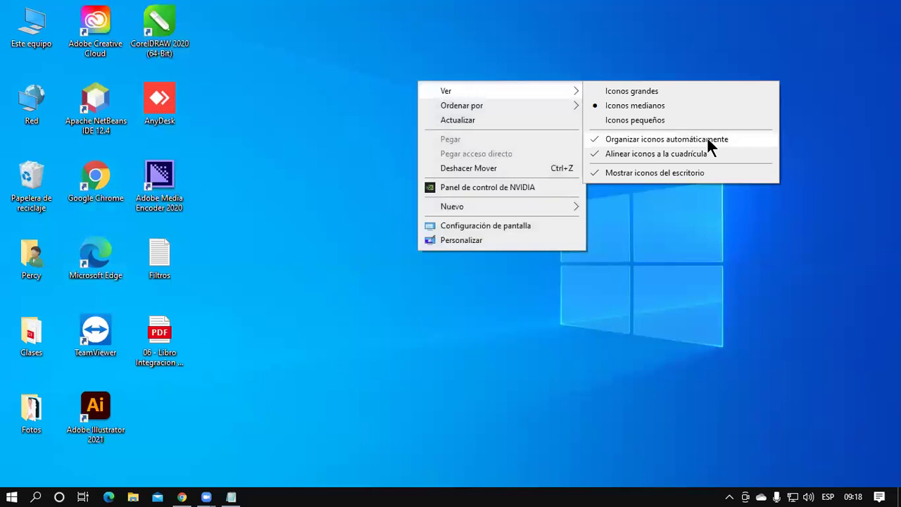
click(597, 102)
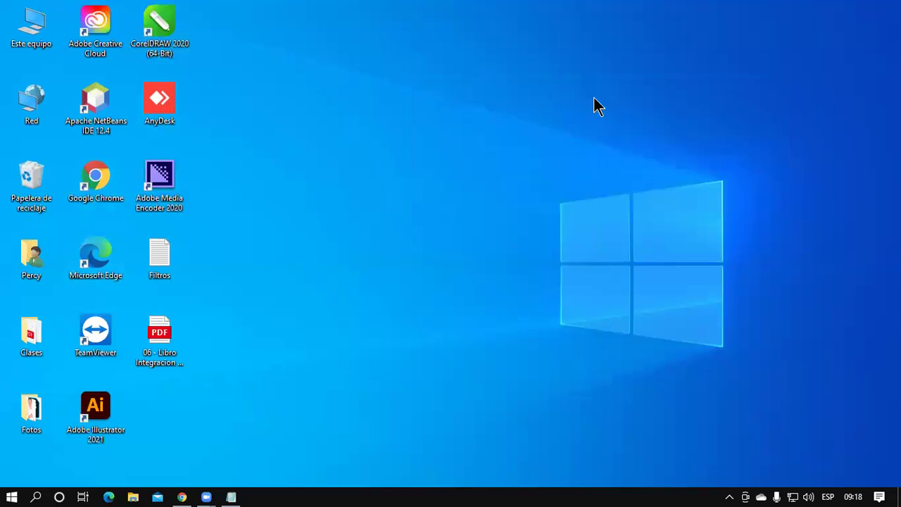
right_click(430, 97)
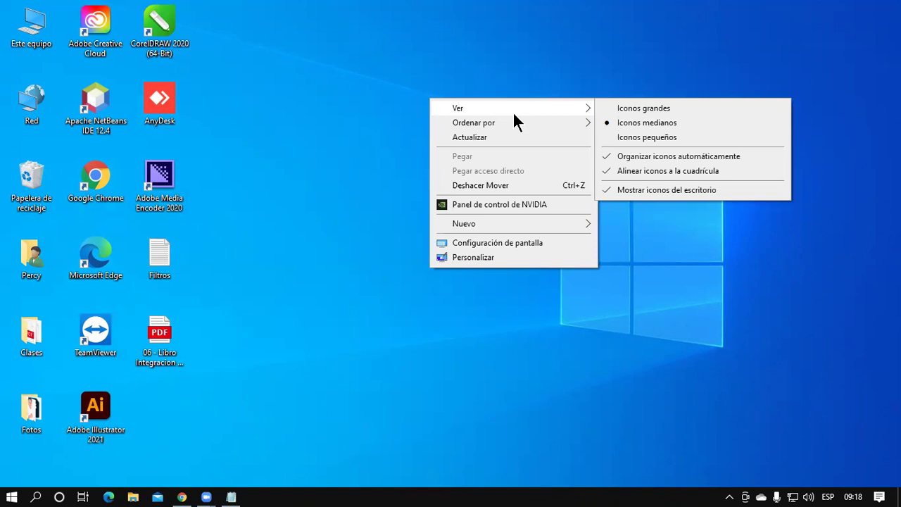
Switch to the "Clase de Windows" notes in Notepad.
click(232, 496)
click(660, 303)
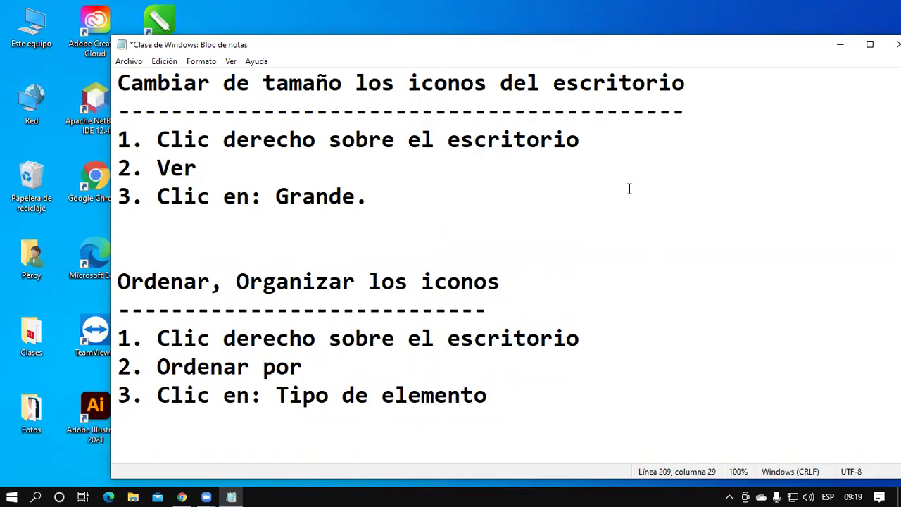
Minimize the notes and review the desktop's icon view options without changing them.
click(841, 42)
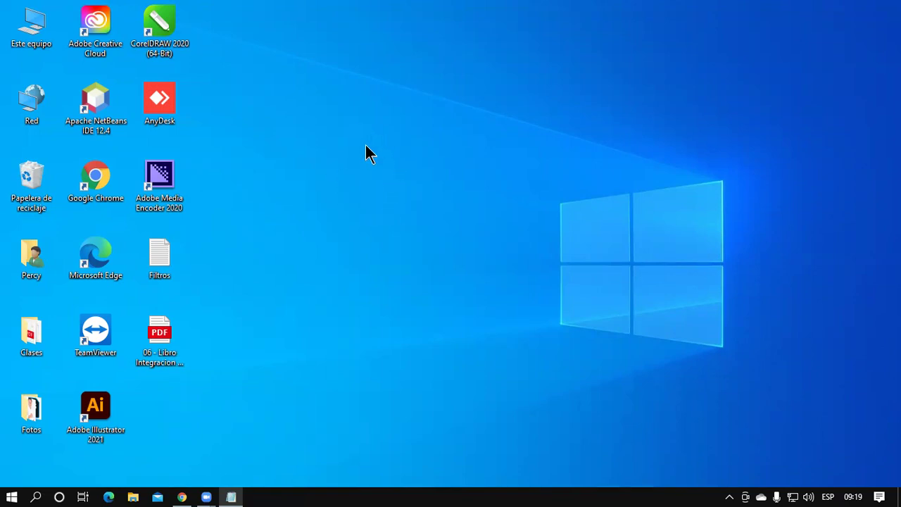
right_click(355, 125)
mouse_move(511, 129)
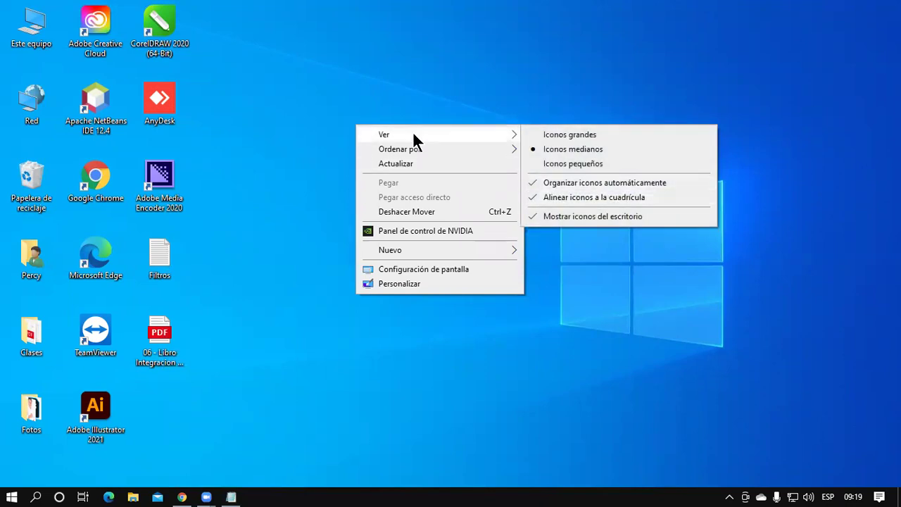
click(227, 102)
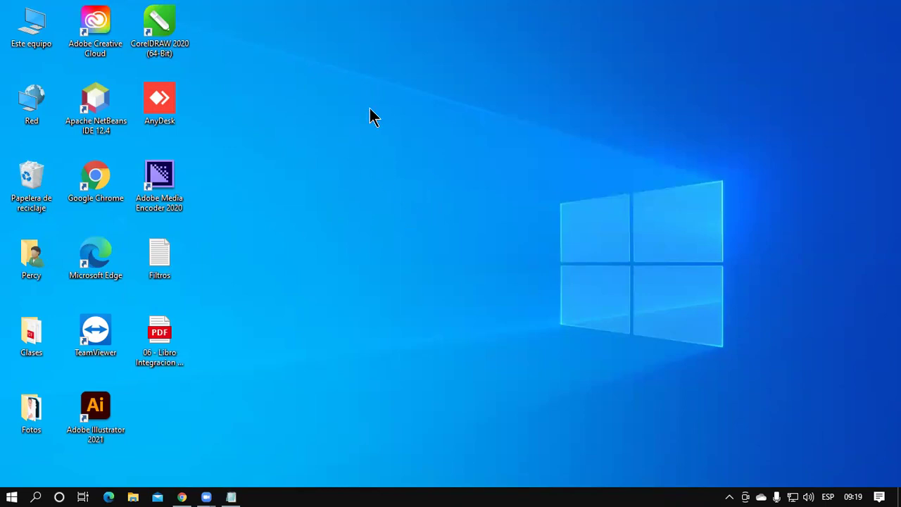
Disable "Organizar iconos automáticamente" for the desktop icons.
right_click(391, 110)
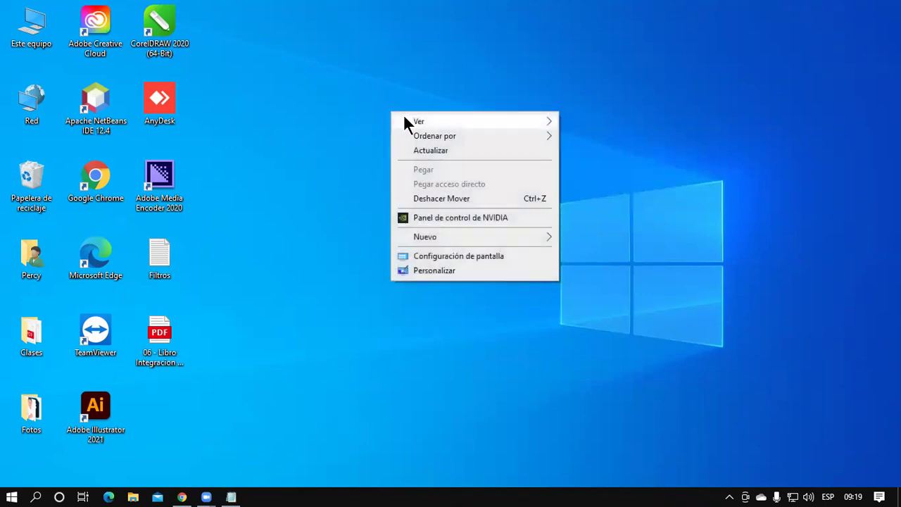
mouse_move(438, 122)
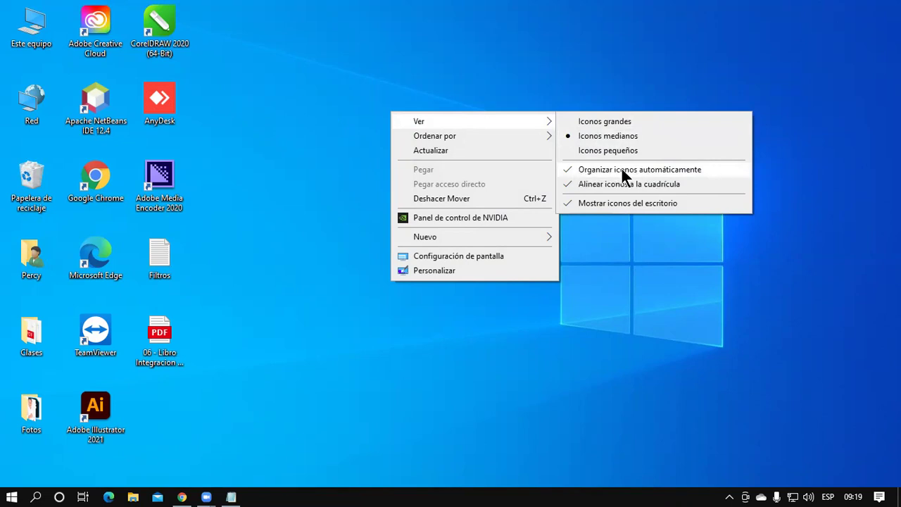
click(568, 169)
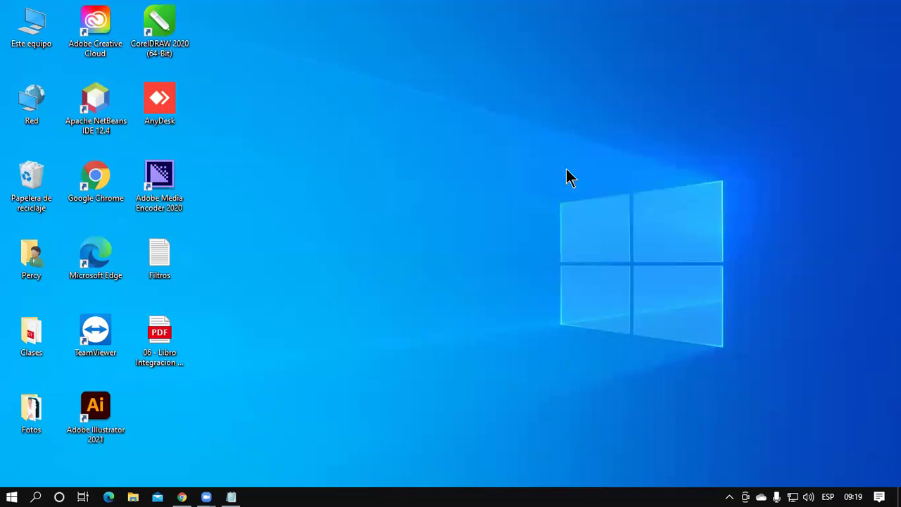
mouse_move(179, 127)
mouse_down()
mouse_move(816, 81)
mouse_move(840, 43)
mouse_move(161, 125)
mouse_up()
Check the "Organizar iconos automáticamente" and "Mostrar iconos del escritorio" options in the desktop's view settings without changing them.
right_click(497, 108)
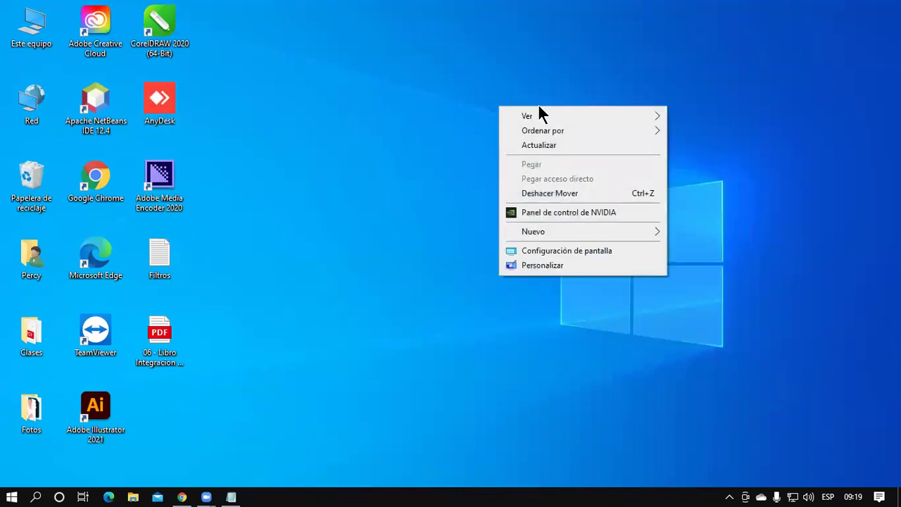
mouse_move(580, 111)
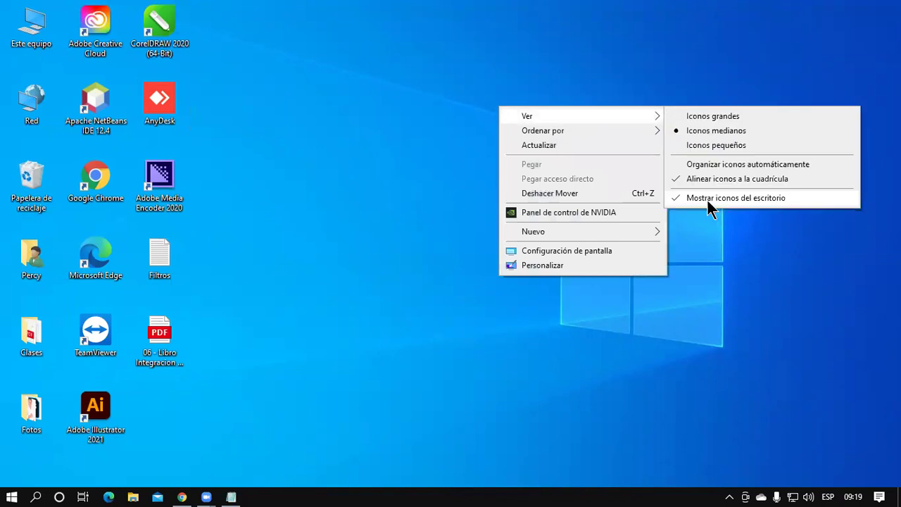
click(512, 103)
right_click(467, 81)
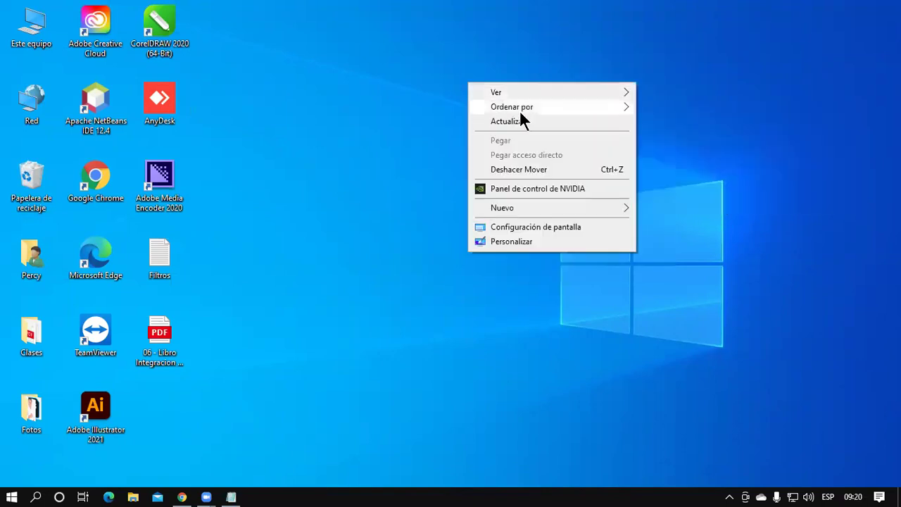
mouse_move(566, 93)
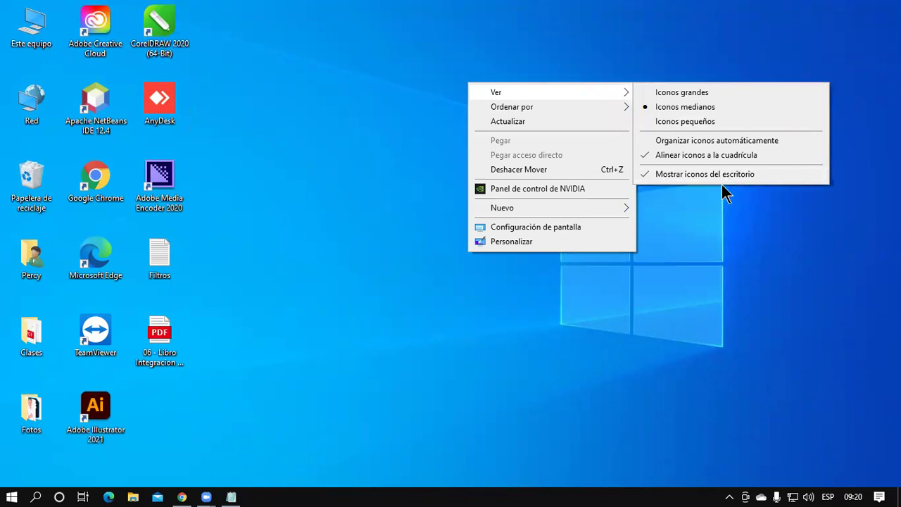
click(358, 261)
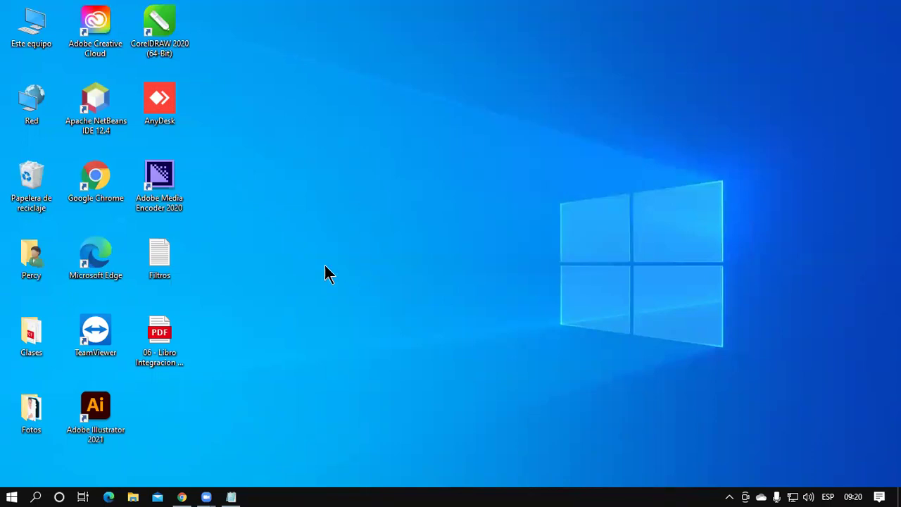
Add the heading "Anclar iconos en inicio o barra de tareas" below the existing Notepad notes and underline it with hyphens of matching length.
click(232, 496)
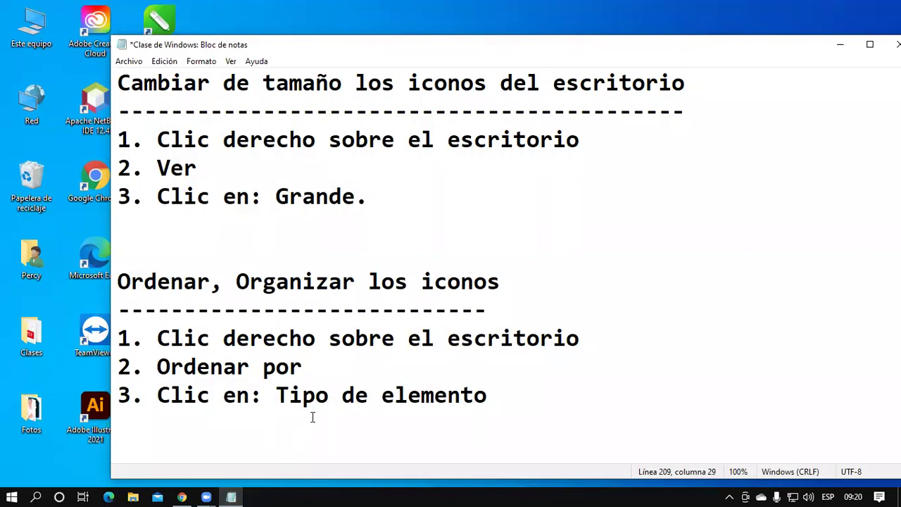
scroll(312, 413, down, 5)
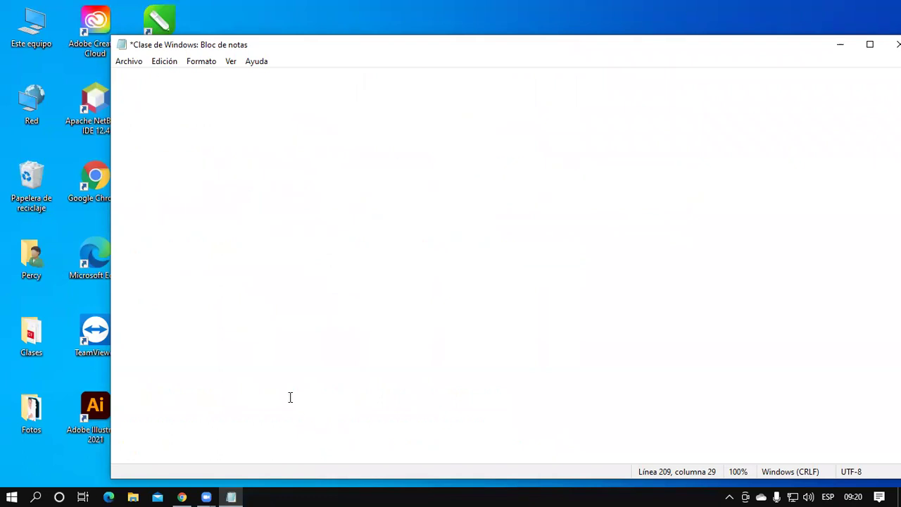
click(191, 162)
click(165, 116)
text(Anclar icn)
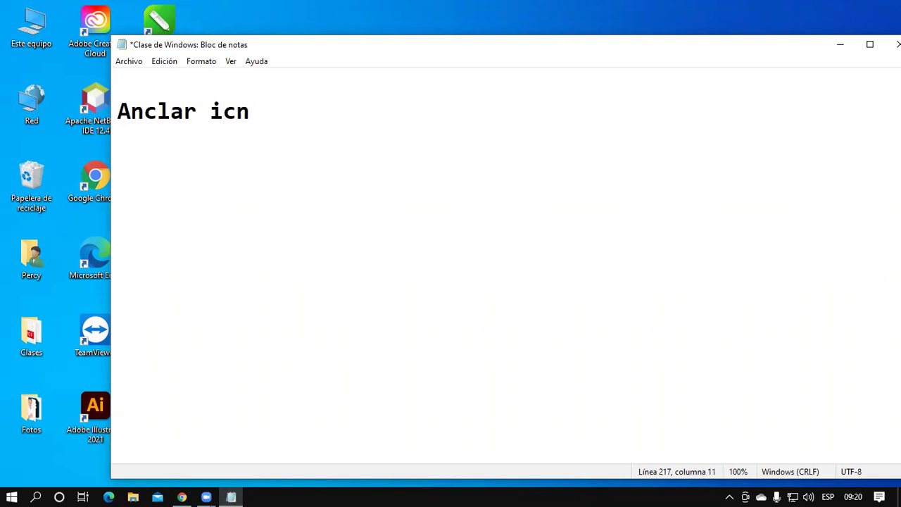
key(BackSpace)
text(onos en inicio )
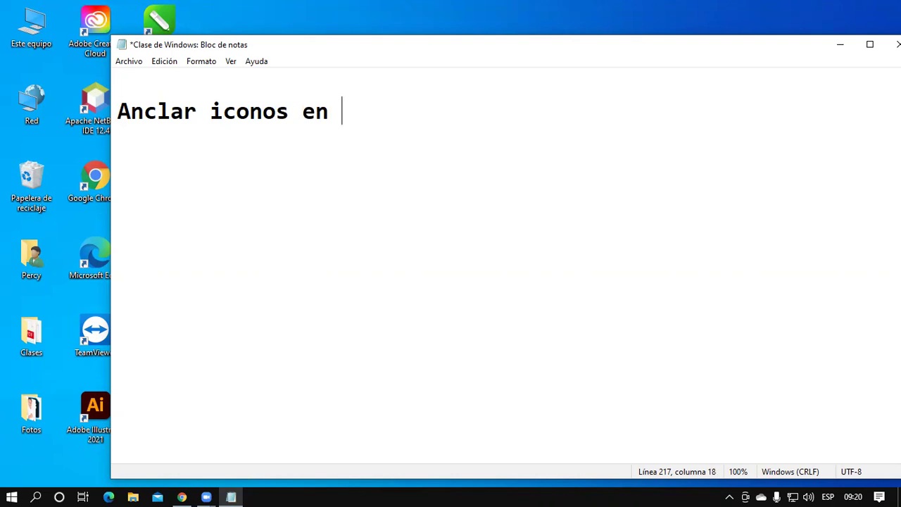
text(o)
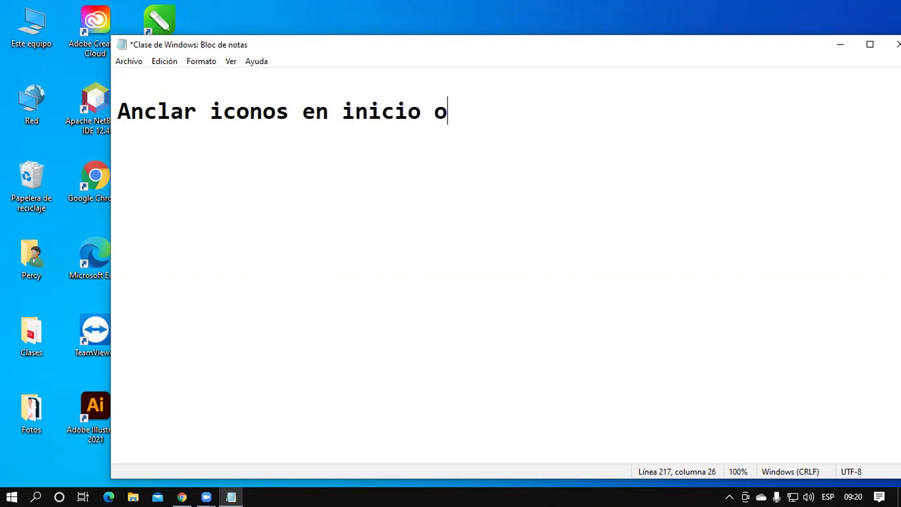
text( barra de tareas)
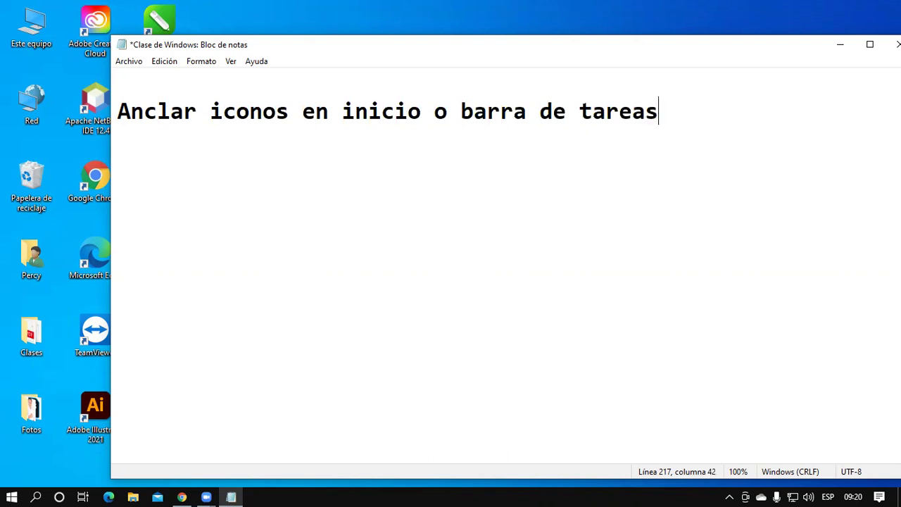
key(Return)
text(------------------------------------------)
key(BackSpace)
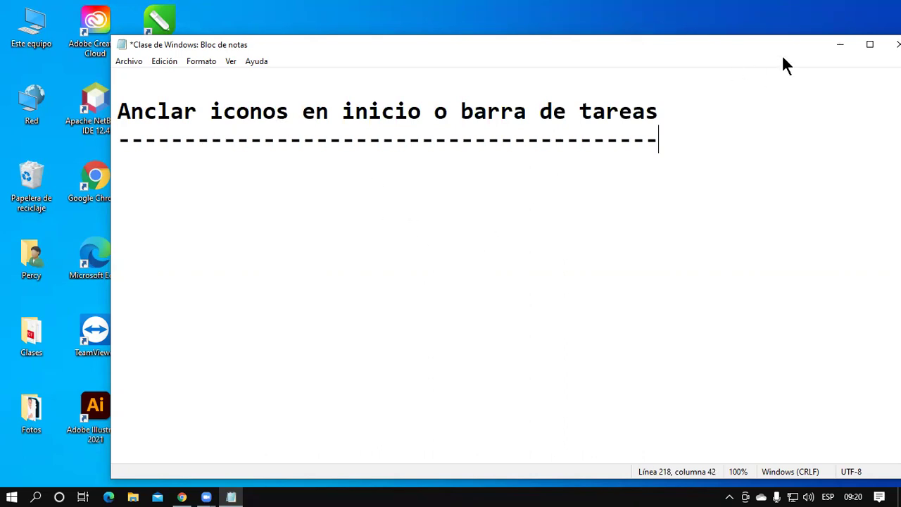
Minimize the notes, launch Calculadora from the Start app list and close it again.
click(845, 44)
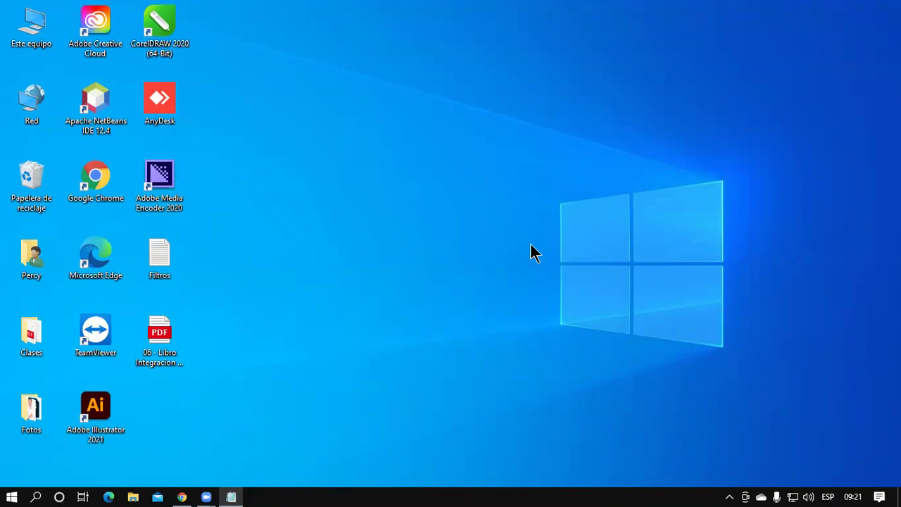
click(12, 497)
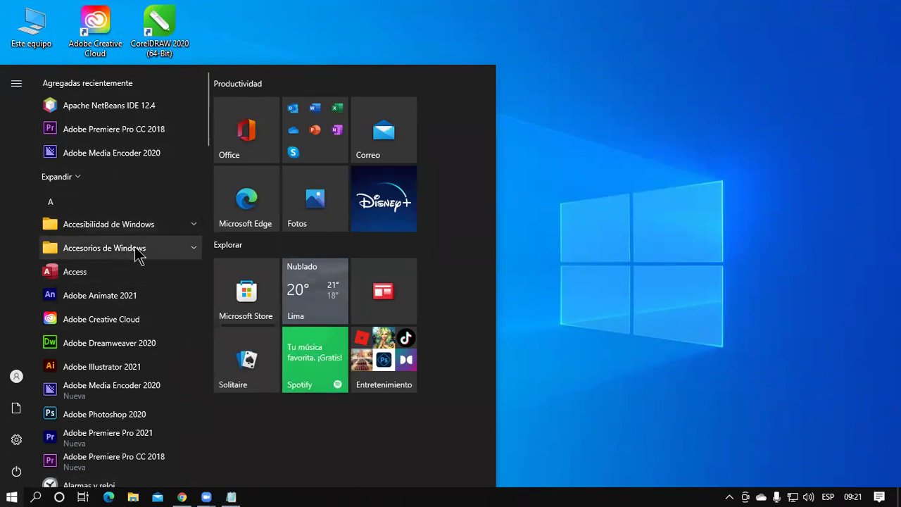
scroll(141, 178, down, 3)
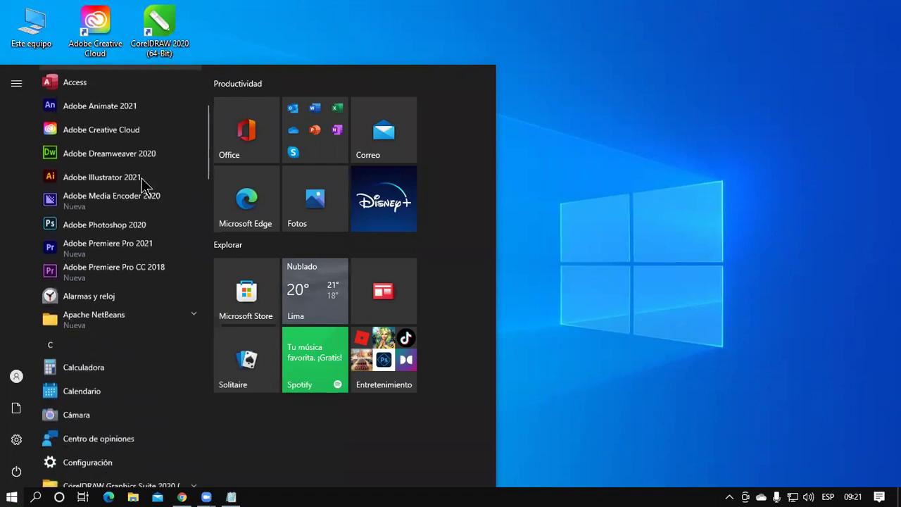
scroll(142, 178, down, 2)
scroll(142, 189, down, 2)
scroll(141, 211, up, 2)
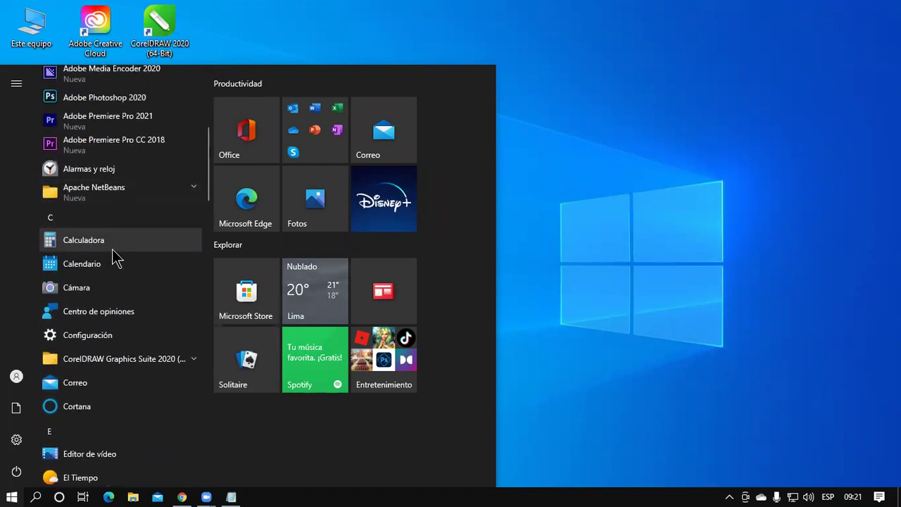
click(113, 248)
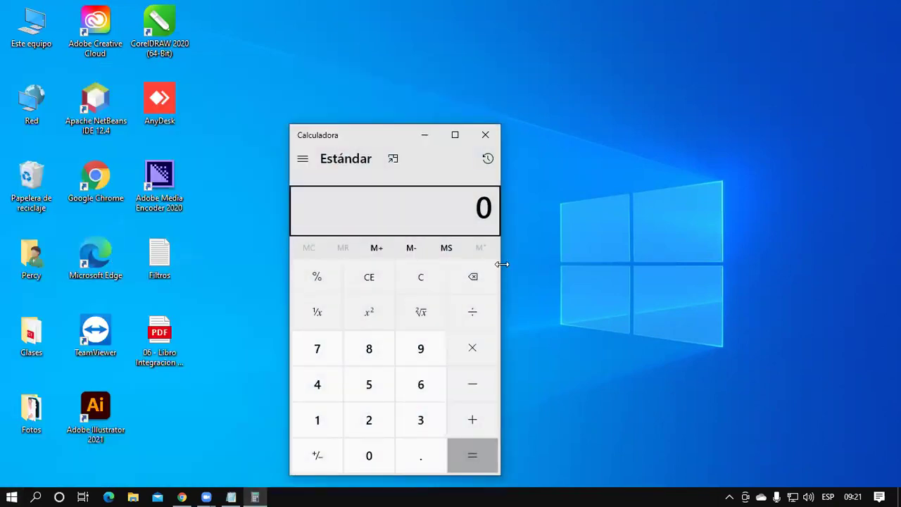
click(485, 138)
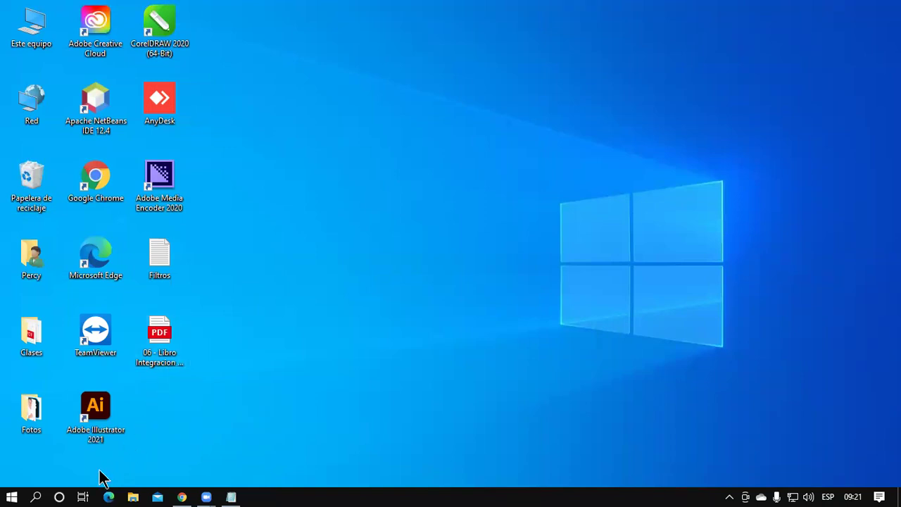
Search Windows for "cal", launch Calculadora from the results and close it again.
click(36, 497)
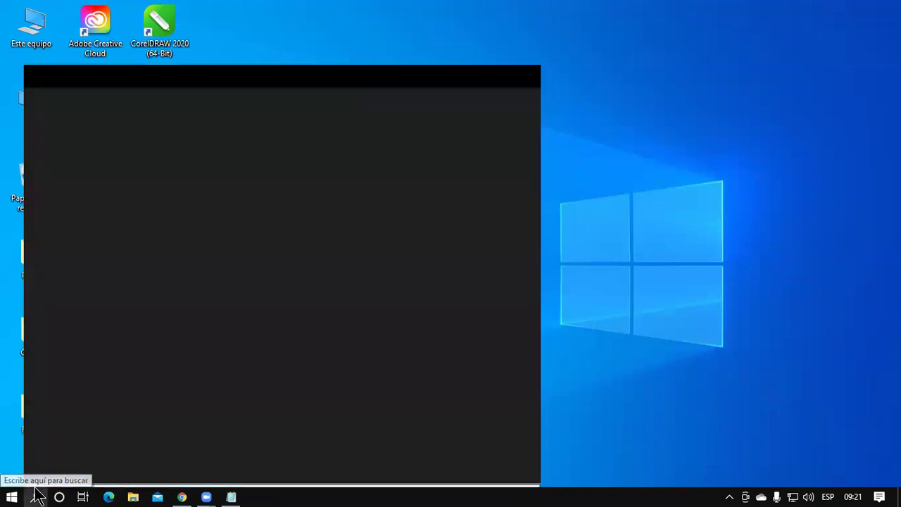
text(c)
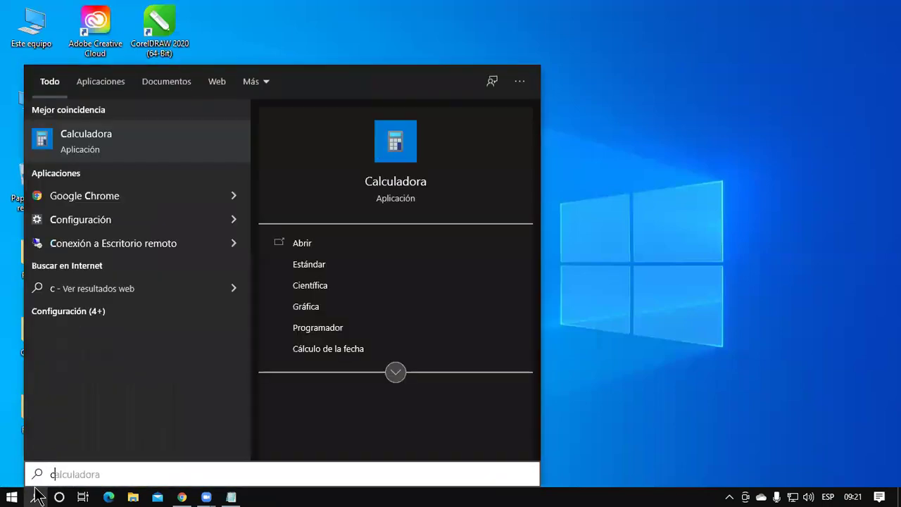
text(al)
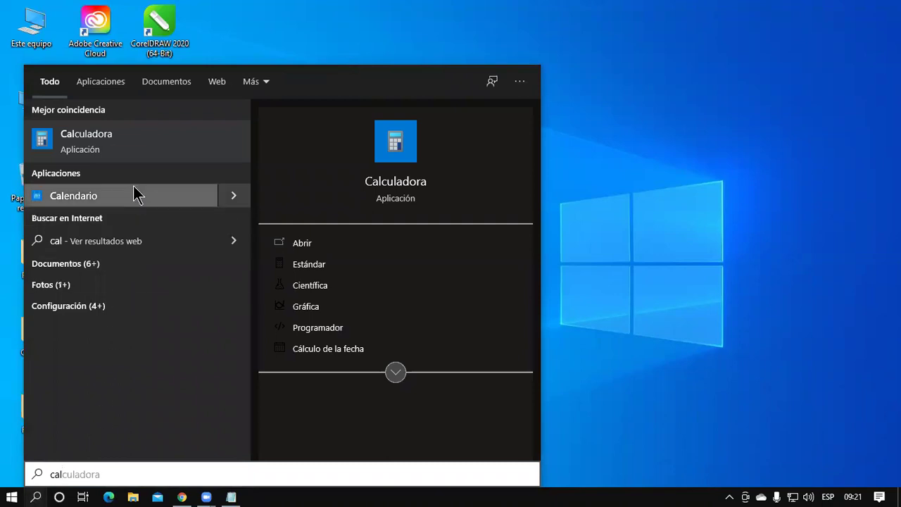
click(108, 139)
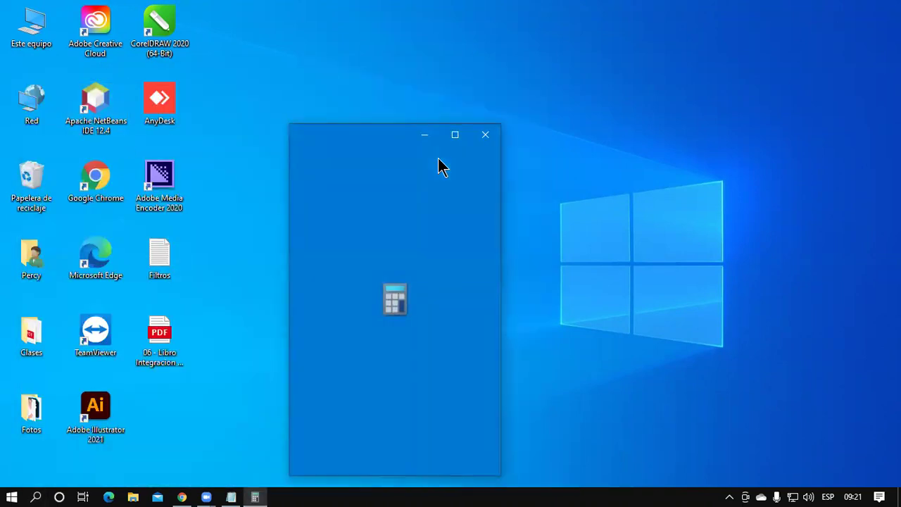
click(485, 135)
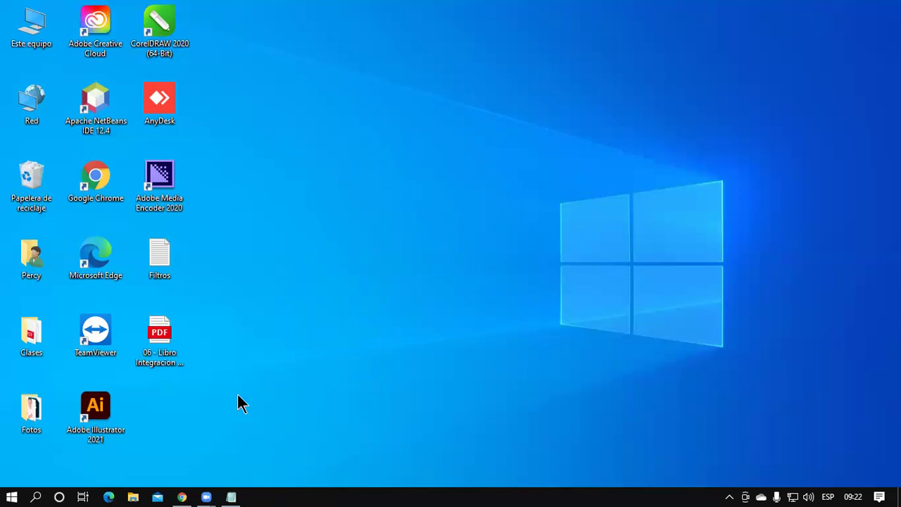
click(13, 497)
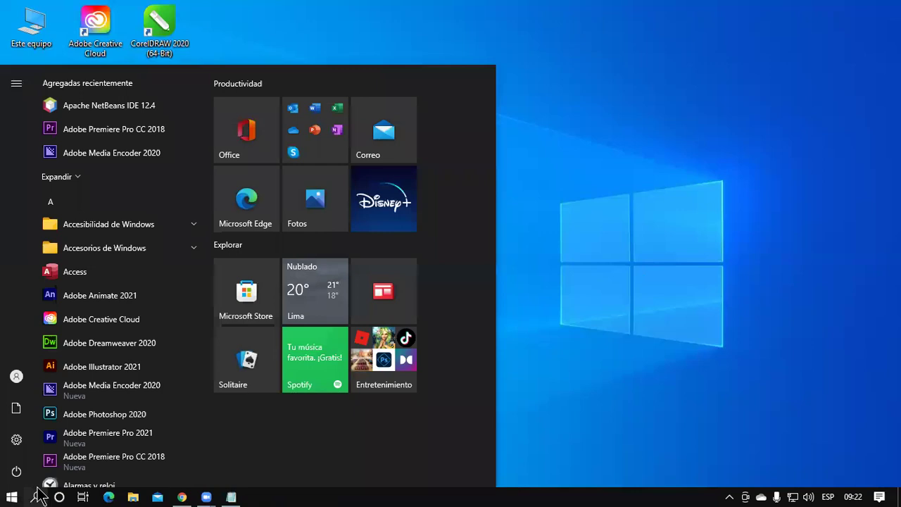
click(35, 497)
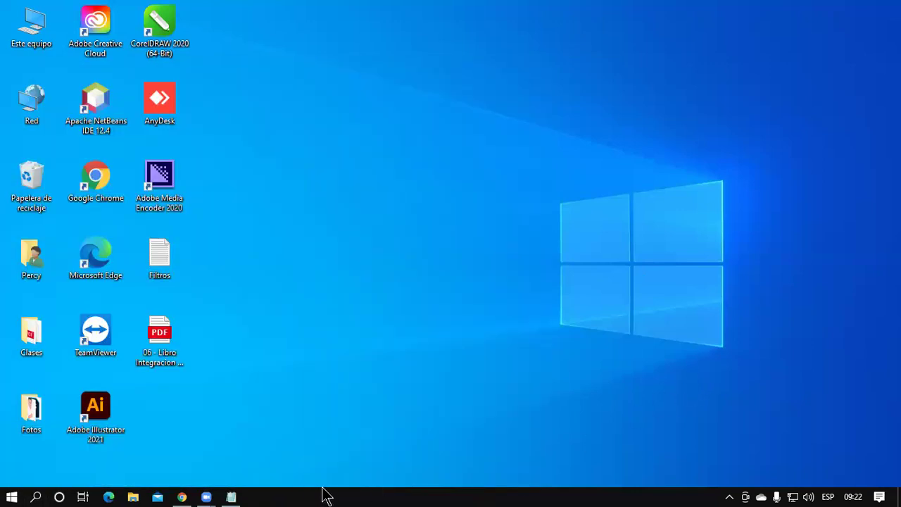
click(14, 496)
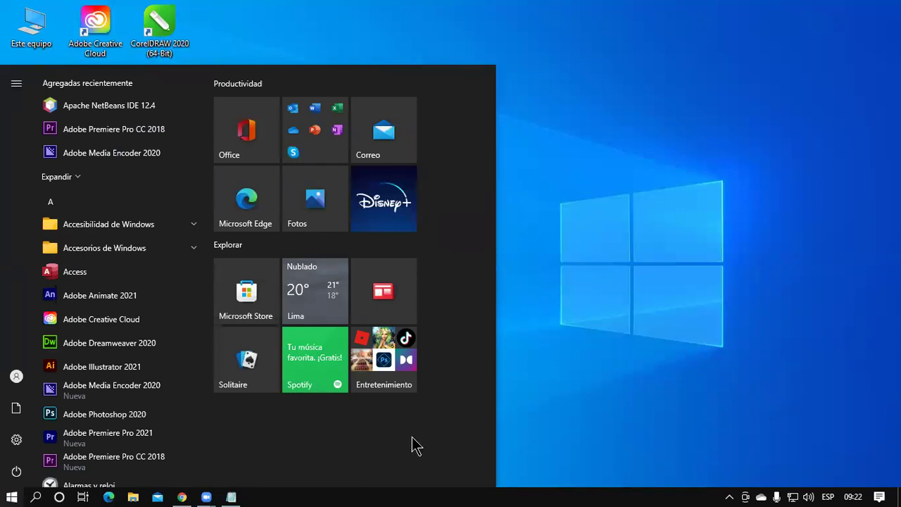
click(578, 431)
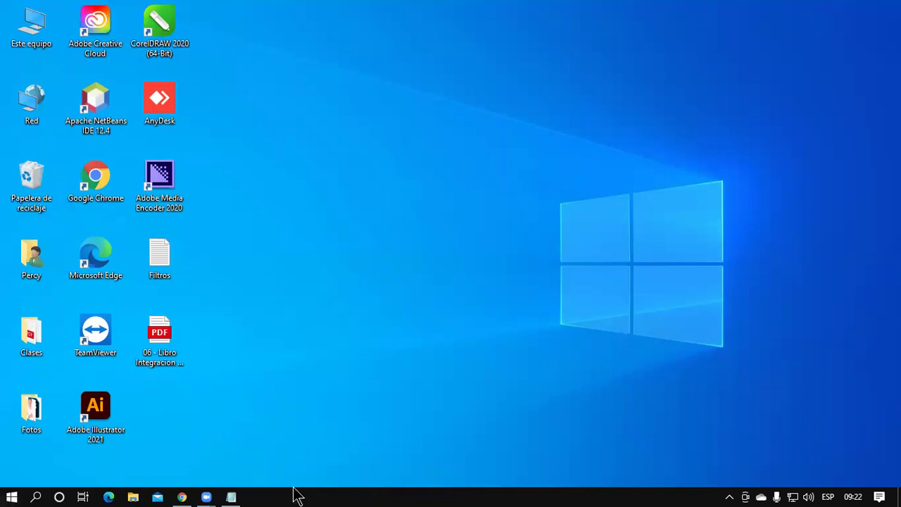
Restore the notes and add "1. Buscar el programa" and "2. Clic drecho sobre el icono" beneath the underlined pinning heading.
click(240, 496)
drag(235, 195, 208, 141)
click(218, 168)
text(1. )
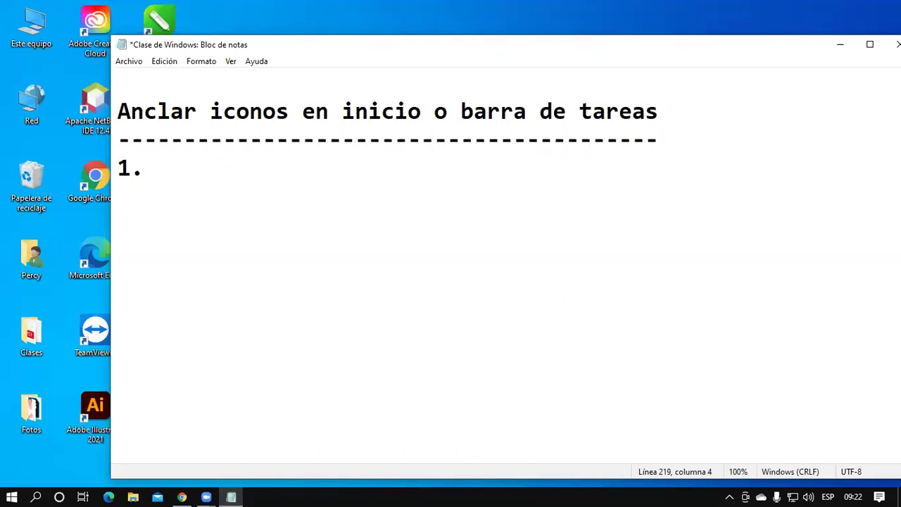
text(Bus)
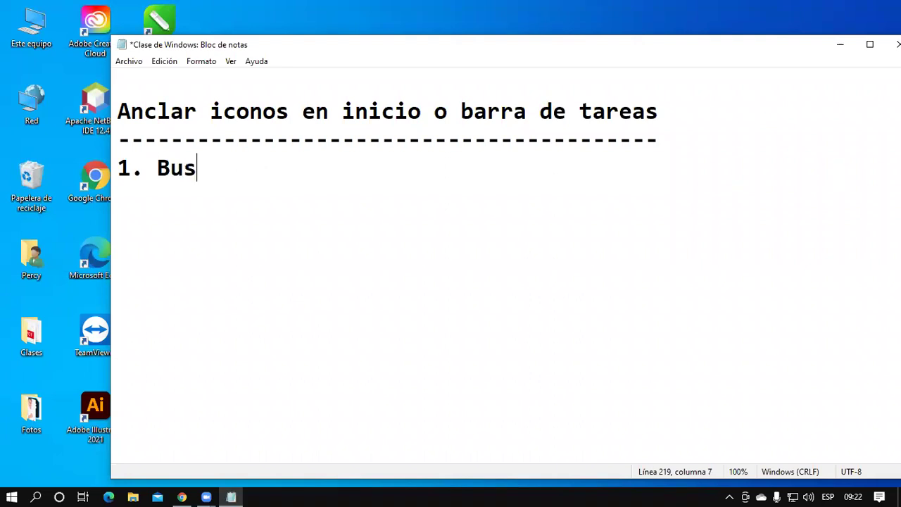
text(car el programa)
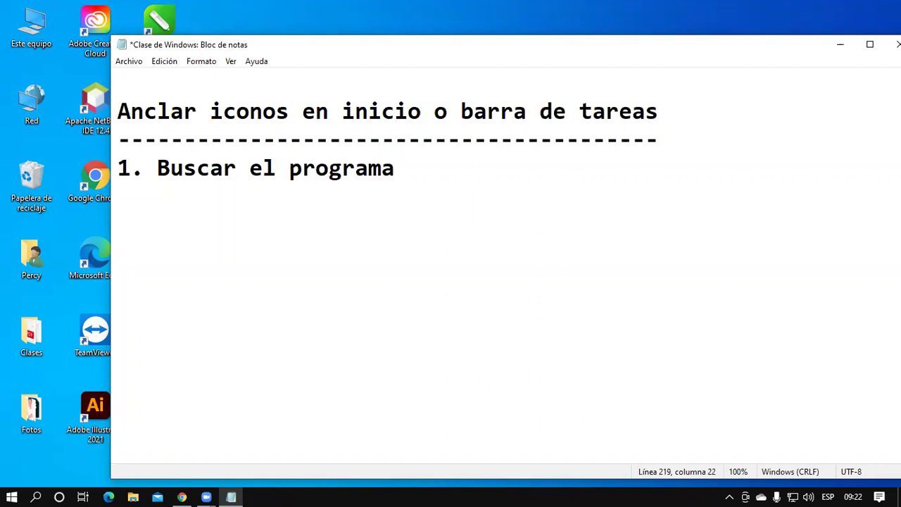
key(Return)
text(2. Clic drecho )
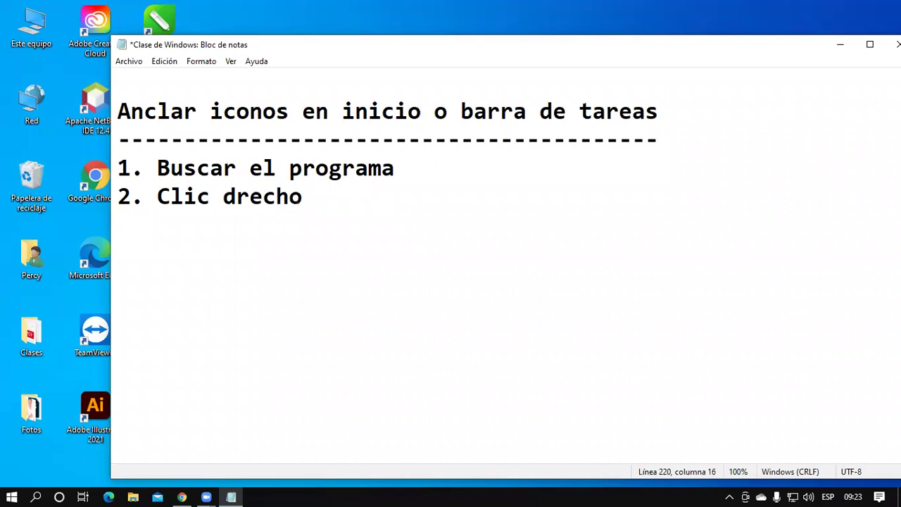
text(sobre el icono)
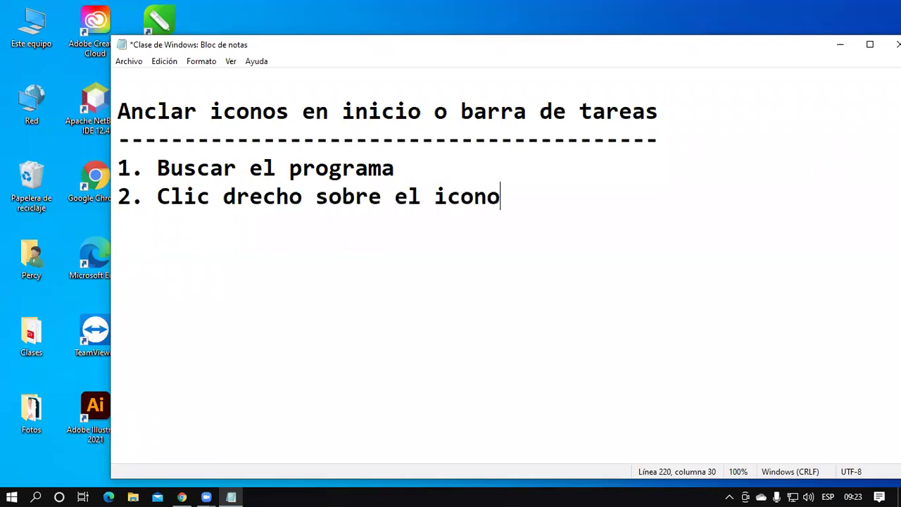
Add the line "3. Clic en: Anclar en inicio, Anclar en barra de tareas" and move the Notepad window fully into view.
key(Return)
text(3. Clic en)
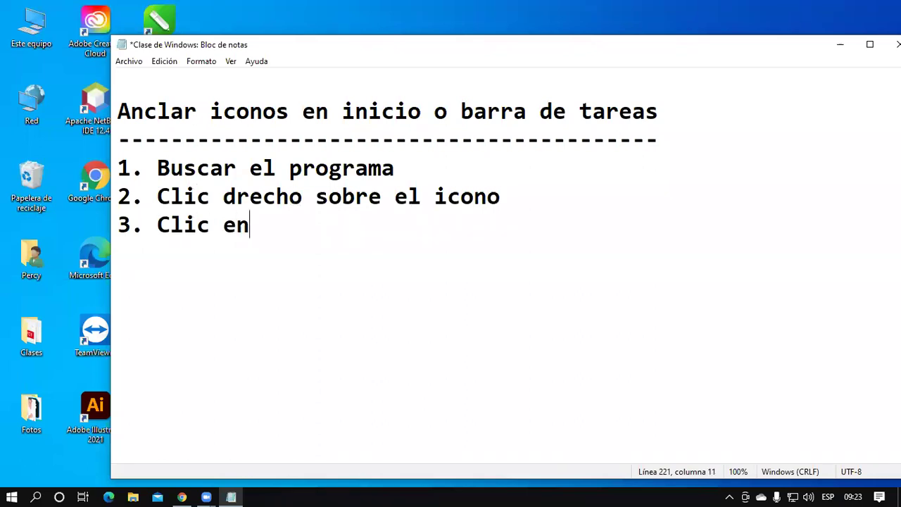
text(: Anclar en inicio)
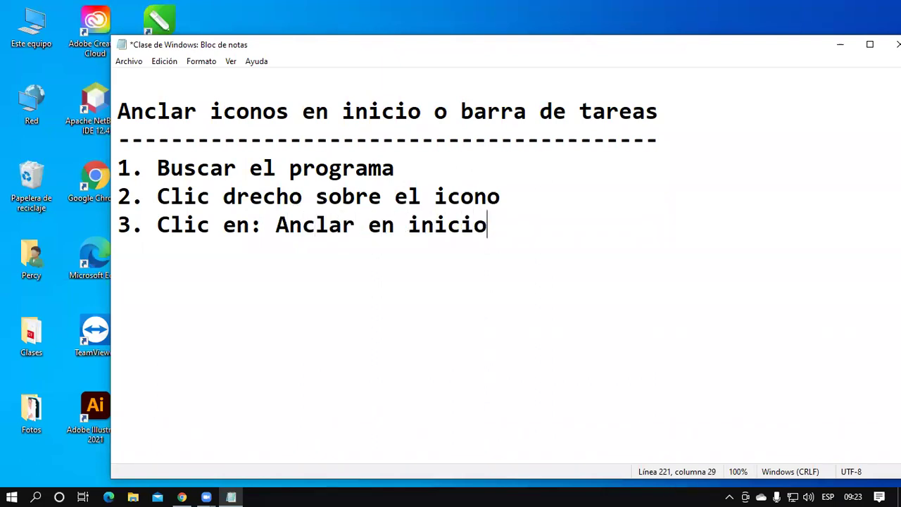
text(, Anclar)
text( en )
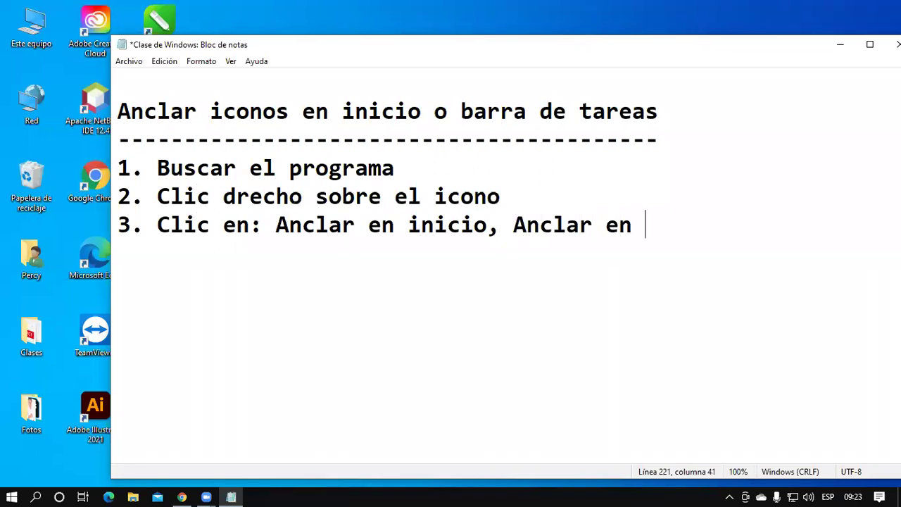
text(barra de tareas)
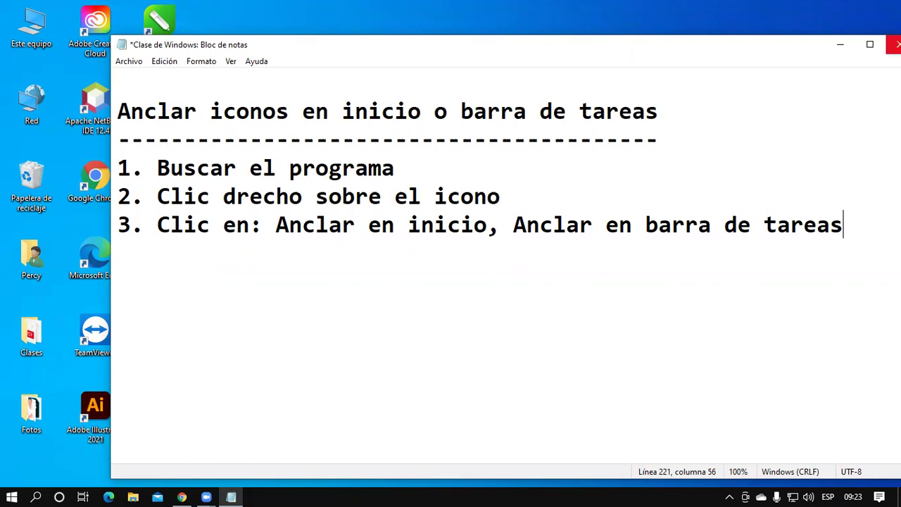
drag(792, 50, 755, 31)
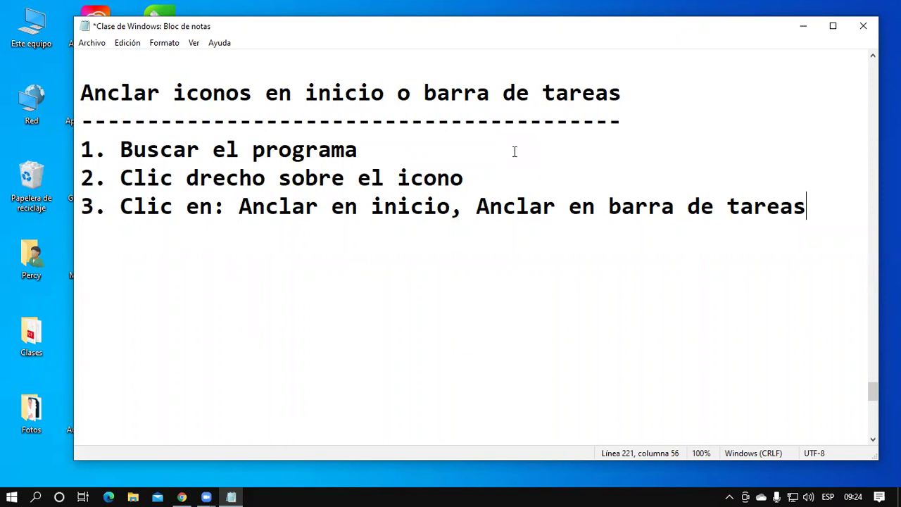
Leave a blank line after the numbered instructions and add "Ejemplo:" followed by "Anclar los siguientes programas:" on the next line.
key(Return)
key(Return)
text(Ejemplo:)
key(Return)
text(Anclar los siguien)
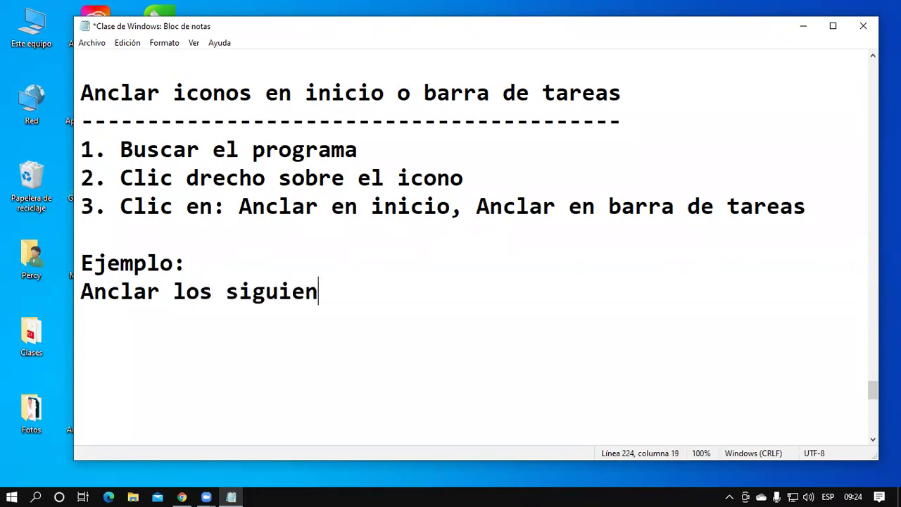
text(tes programas)
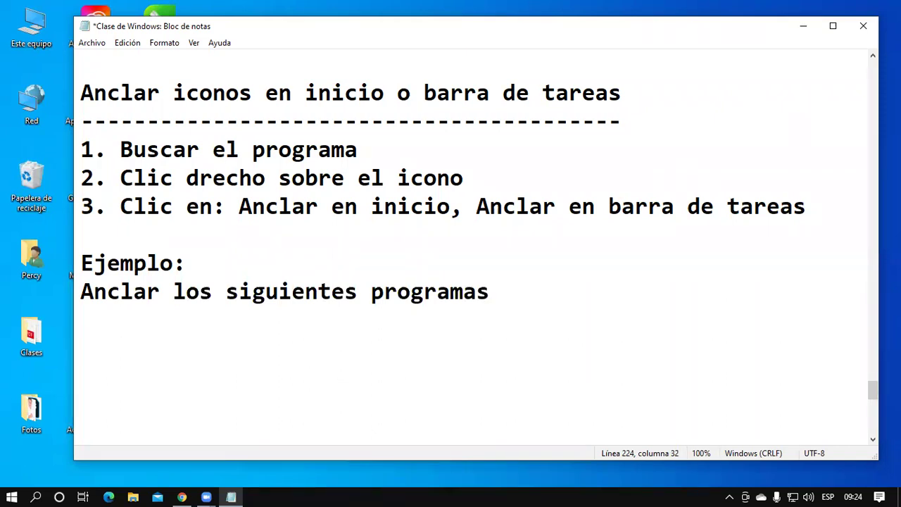
text(:)
List Calculadora, Bloc de notas, Word, Excel and PowerPoint on separate lines under the example, each starting with a hyphen.
key(Return)
text(-Cal)
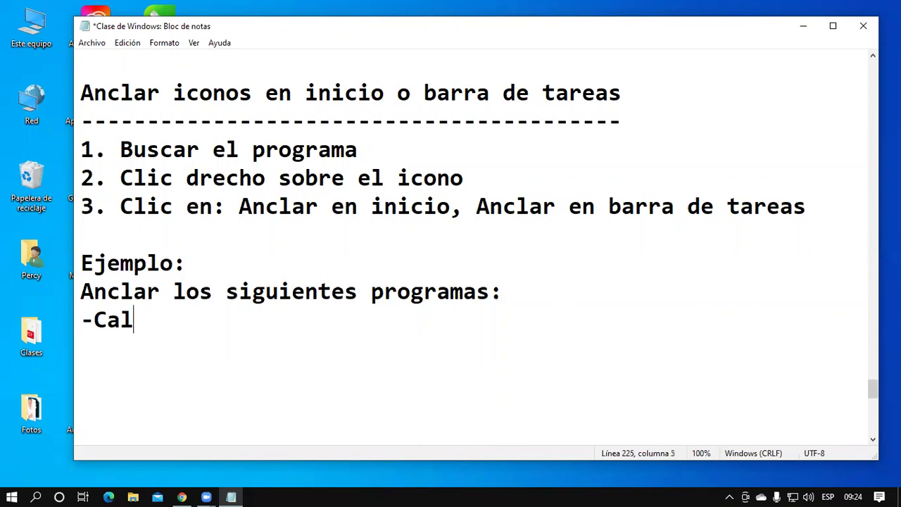
text(culadora)
key(Return)
text(-B)
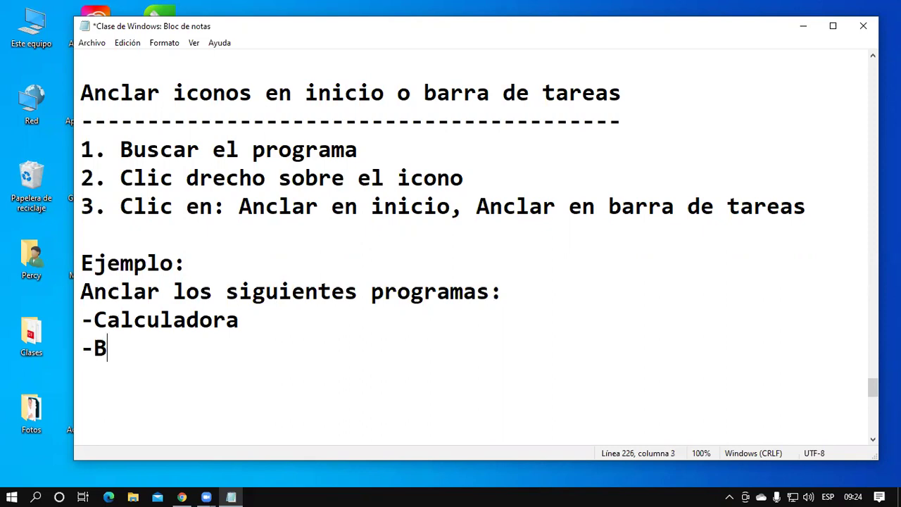
text(loc de notas)
key(Return)
text(-)
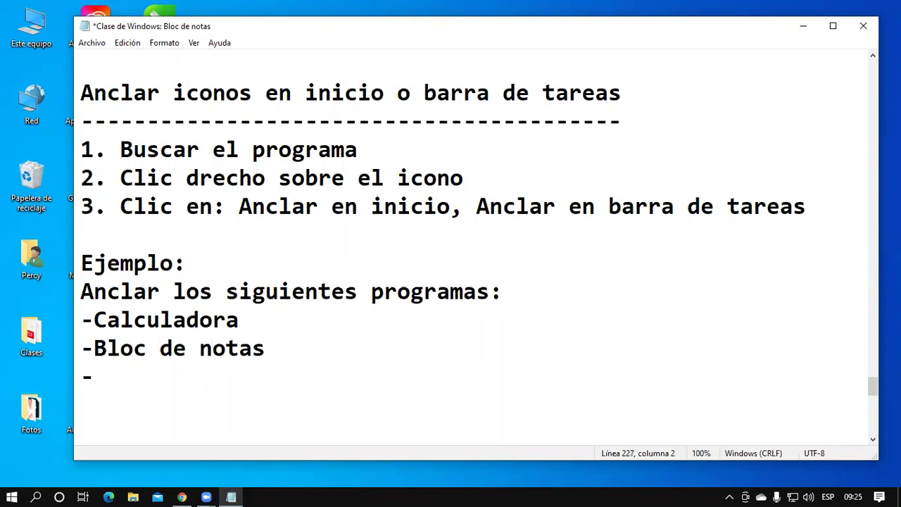
text(Word)
key(Return)
text(-Excel)
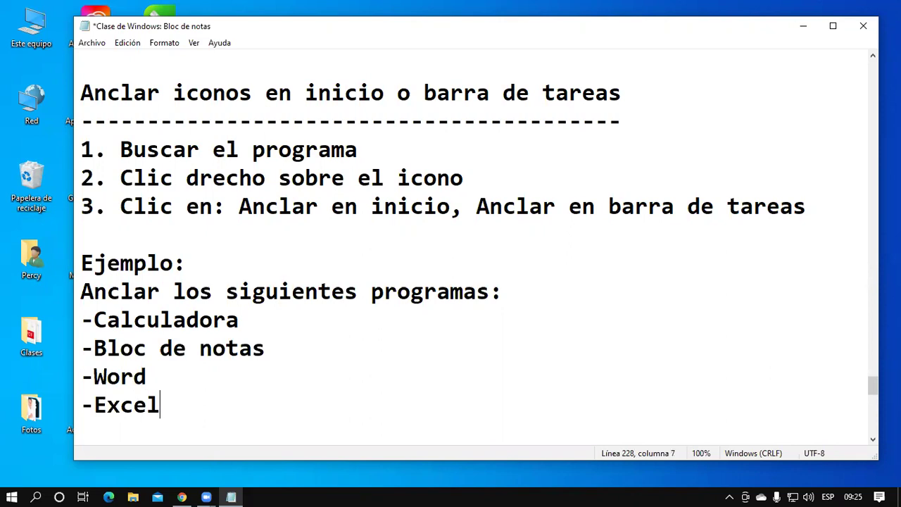
key(Return)
text(Powe)
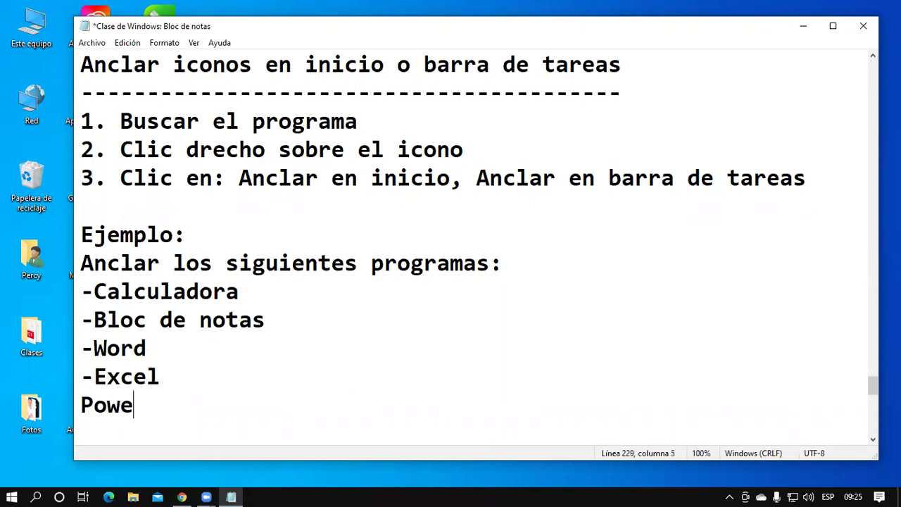
text(rPoint)
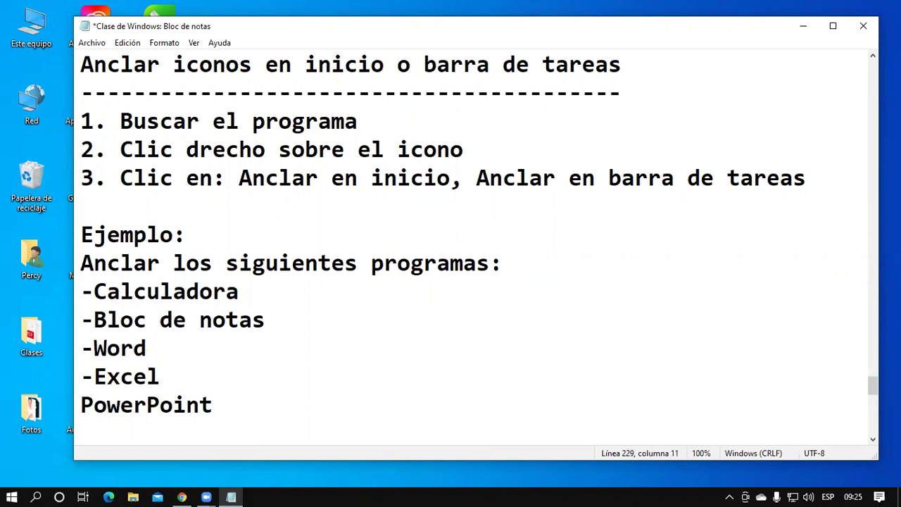
click(81, 405)
text(-)
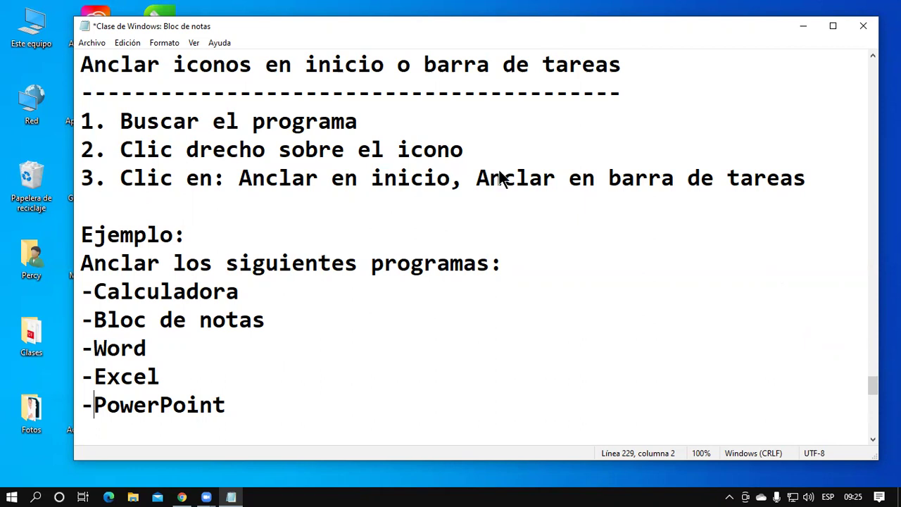
Minimize the notes and examine the Start and taskbar pinning options of Calculadora in the Start app list without choosing any.
key(super)
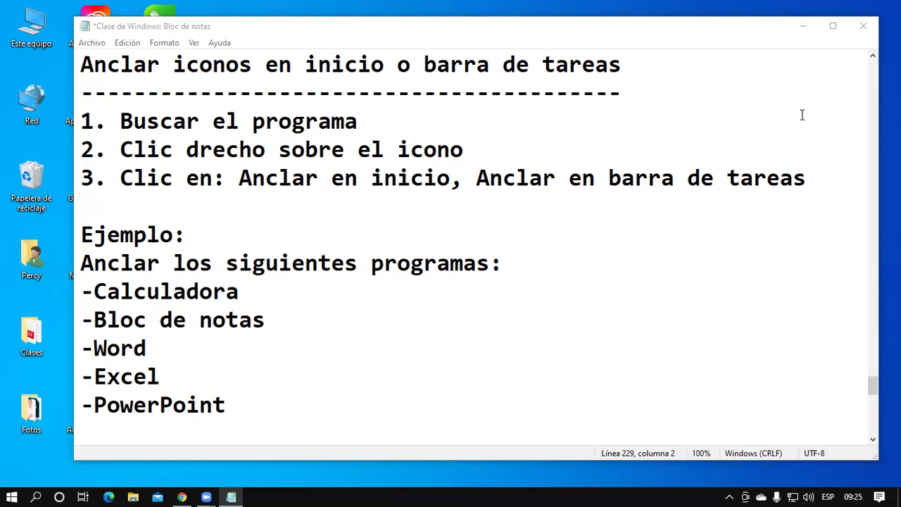
click(802, 29)
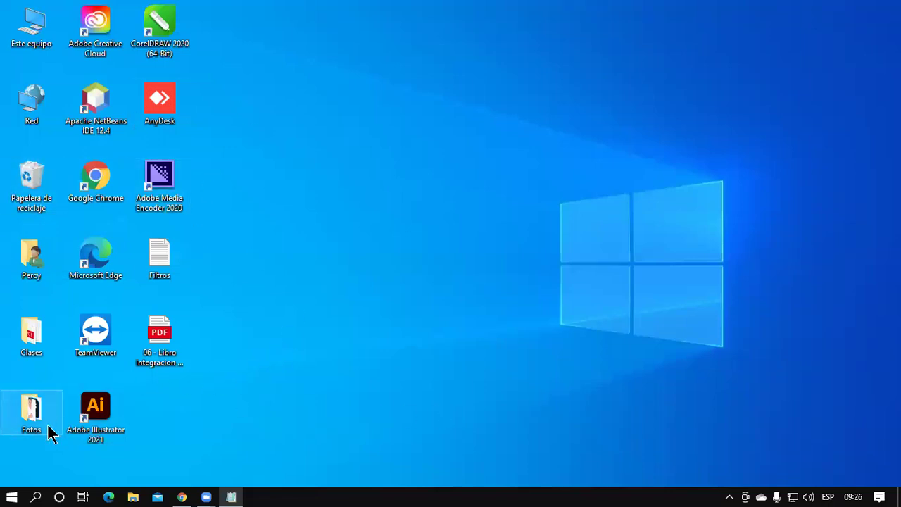
click(12, 495)
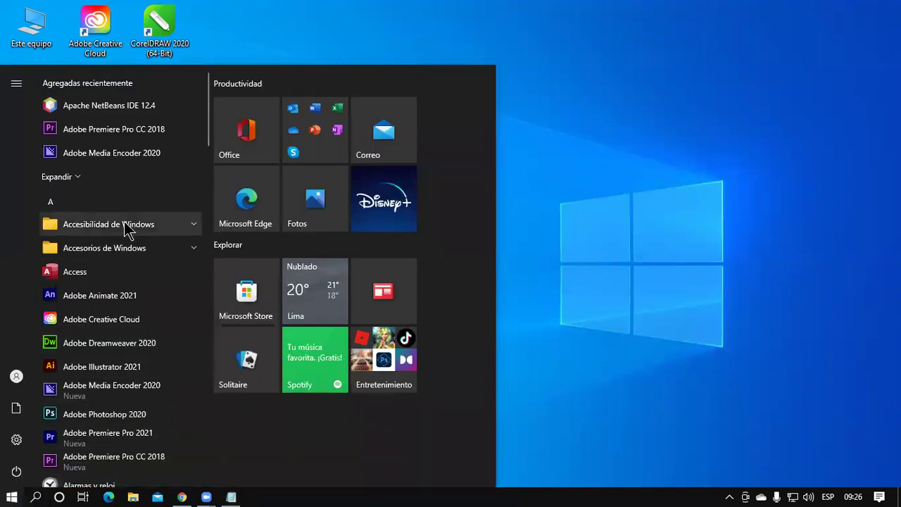
scroll(132, 211, down, 3)
scroll(131, 212, down, 3)
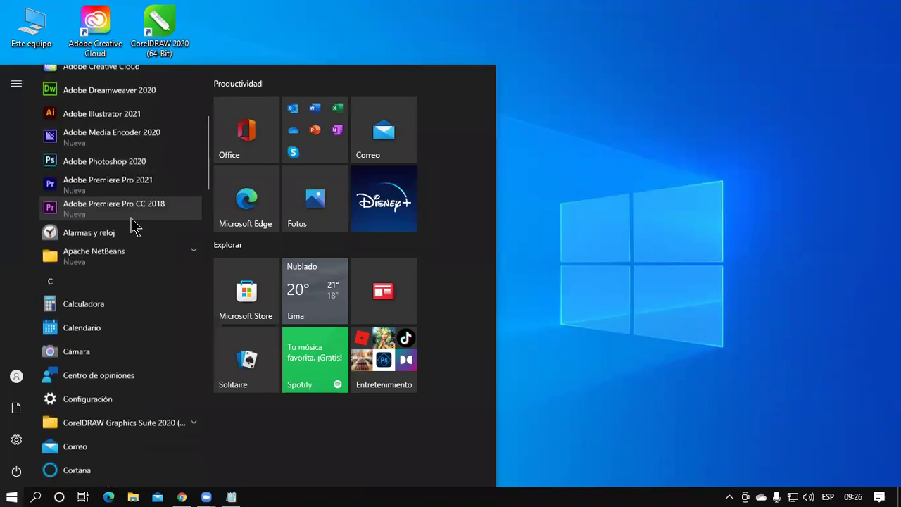
scroll(123, 232, up, 2)
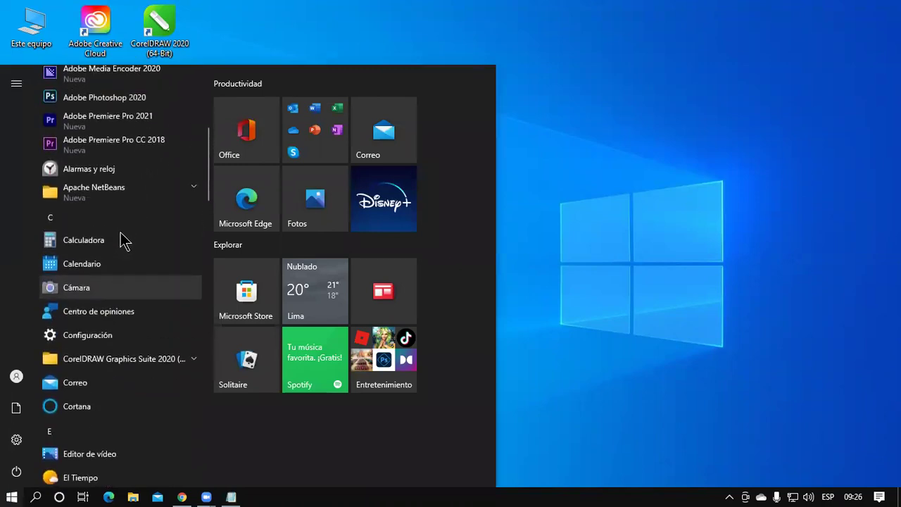
right_click(83, 239)
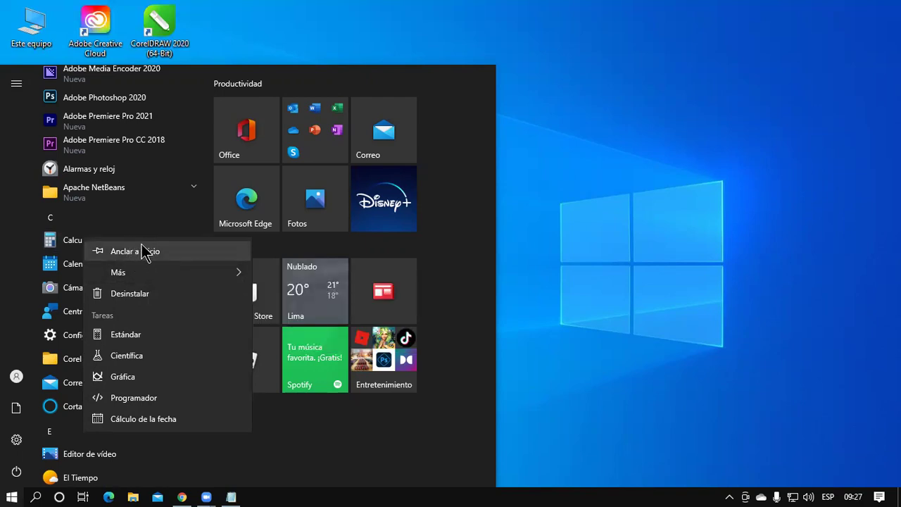
mouse_move(155, 276)
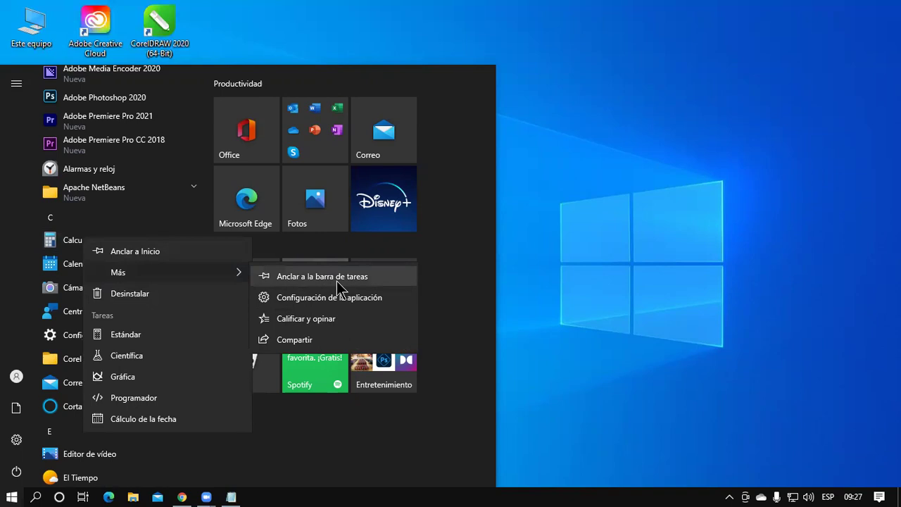
click(516, 225)
click(514, 234)
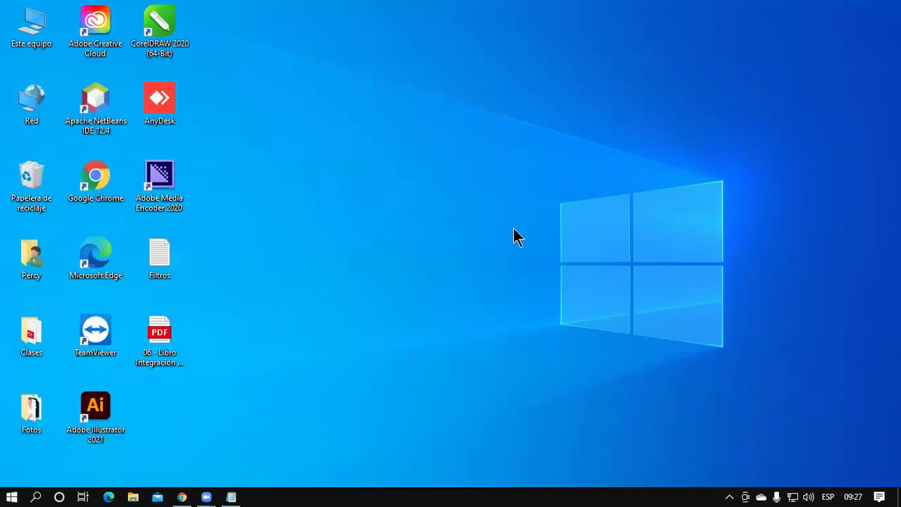
Pin Calculadora from the Start app list to the taskbar and return to the desktop.
click(11, 496)
scroll(107, 332, down, 5)
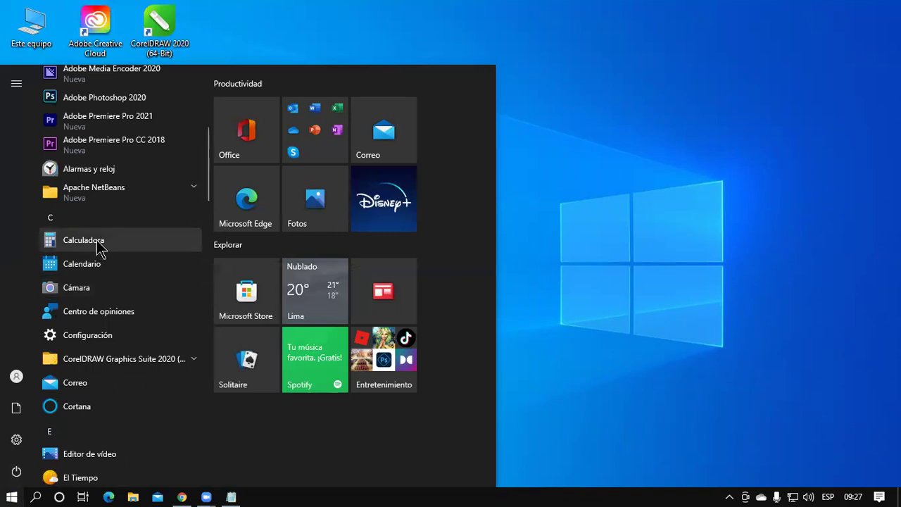
right_click(96, 246)
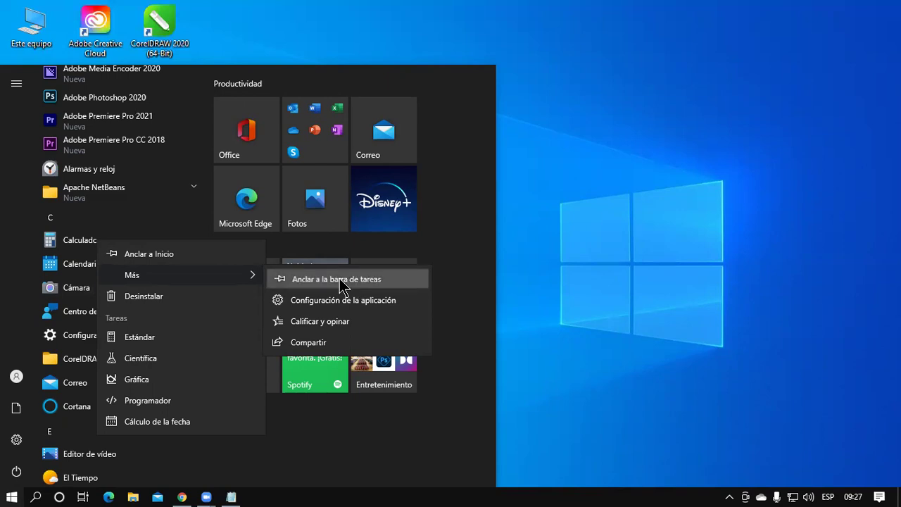
click(341, 283)
click(524, 109)
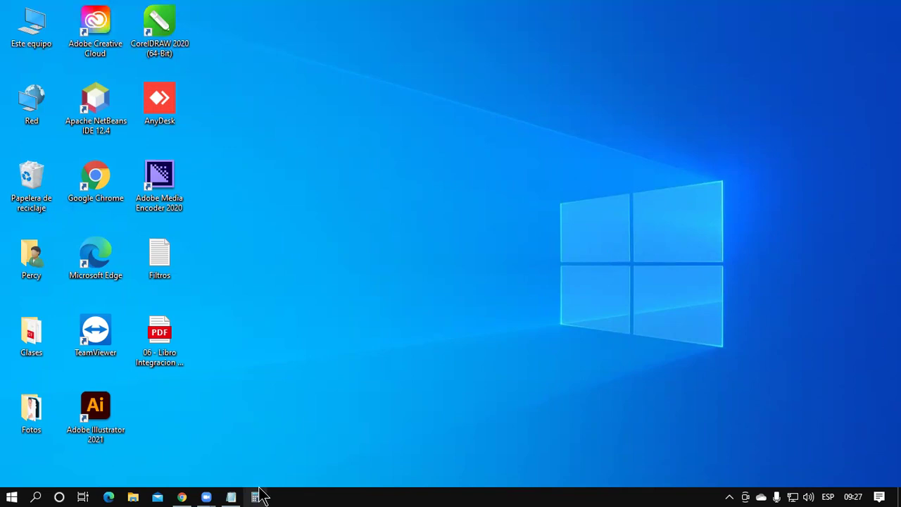
Turn off "Usar botones de barra de tareas pequeños" in the taskbar settings and close Configuración.
right_click(390, 494)
click(444, 485)
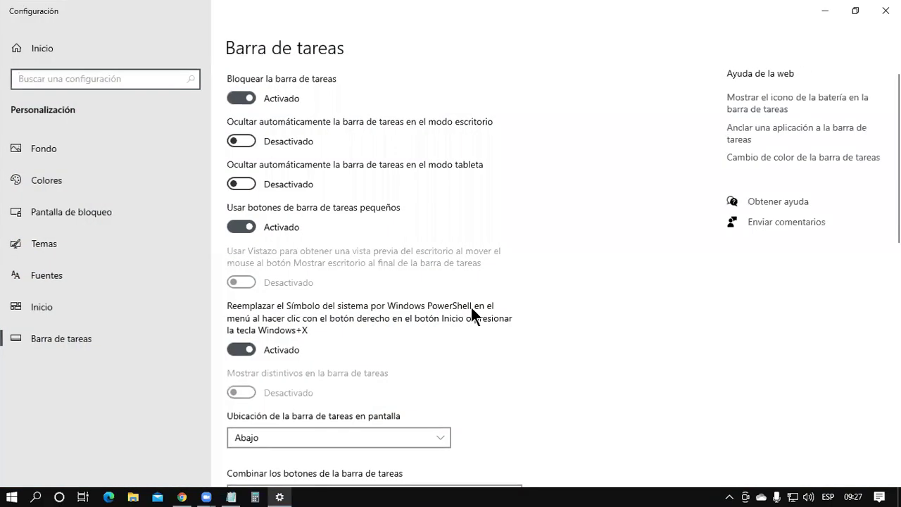
click(243, 226)
click(886, 10)
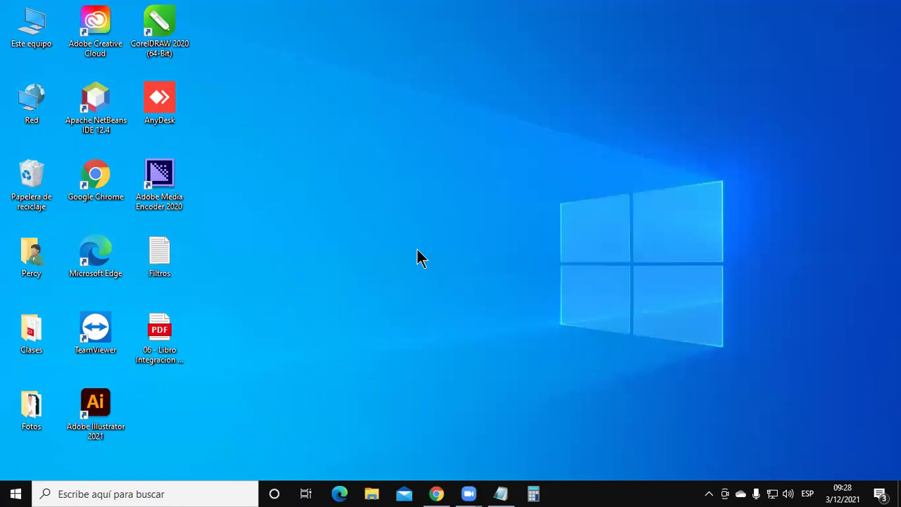
Reopen the notes, highlight the "-Bloc de notas" line in the example list and minimize them again.
click(500, 494)
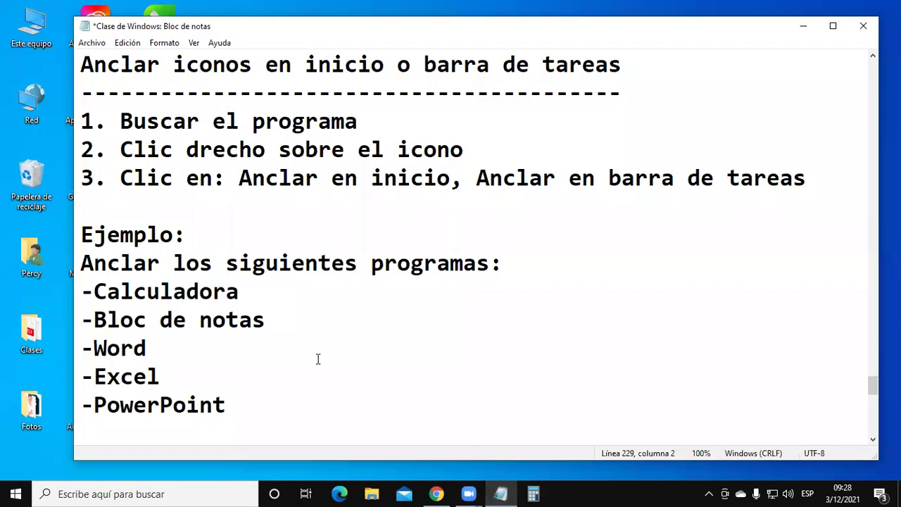
click(283, 326)
key(shift+Home)
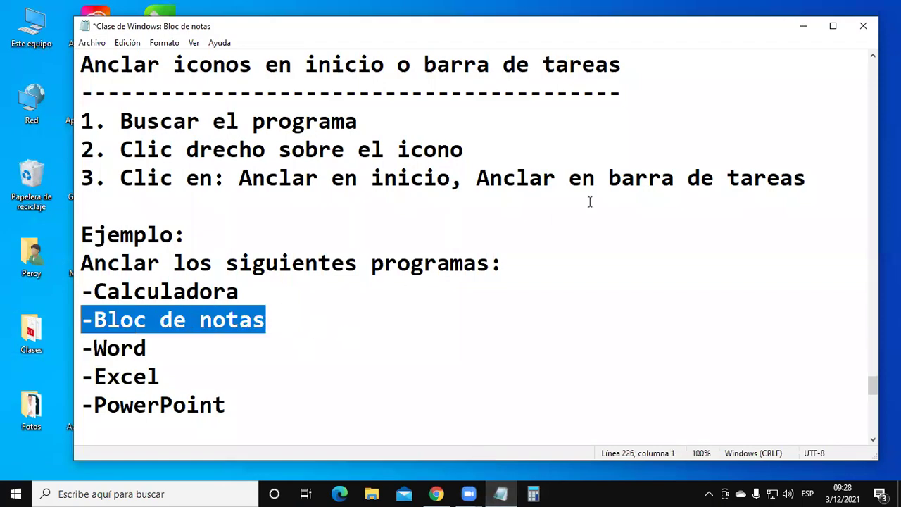
click(814, 24)
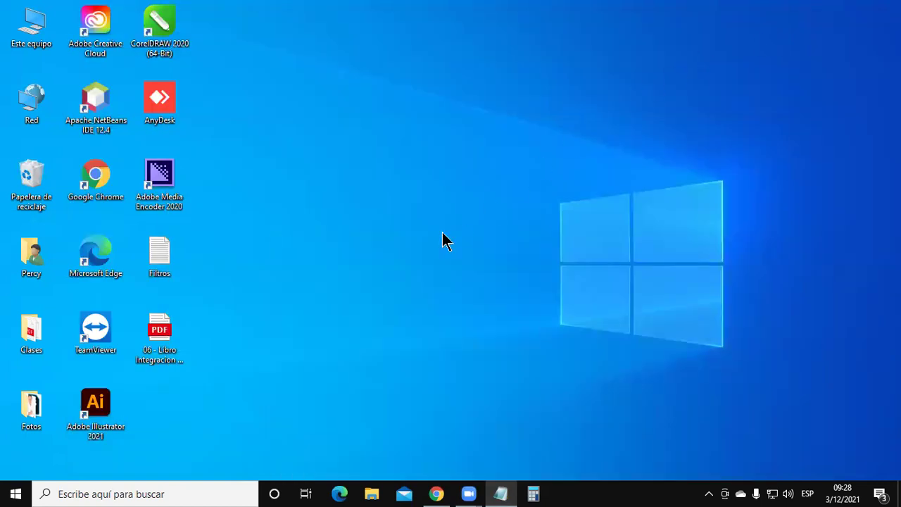
Locate the Accesorios de Windows folder in the Start app list and expand it.
click(14, 493)
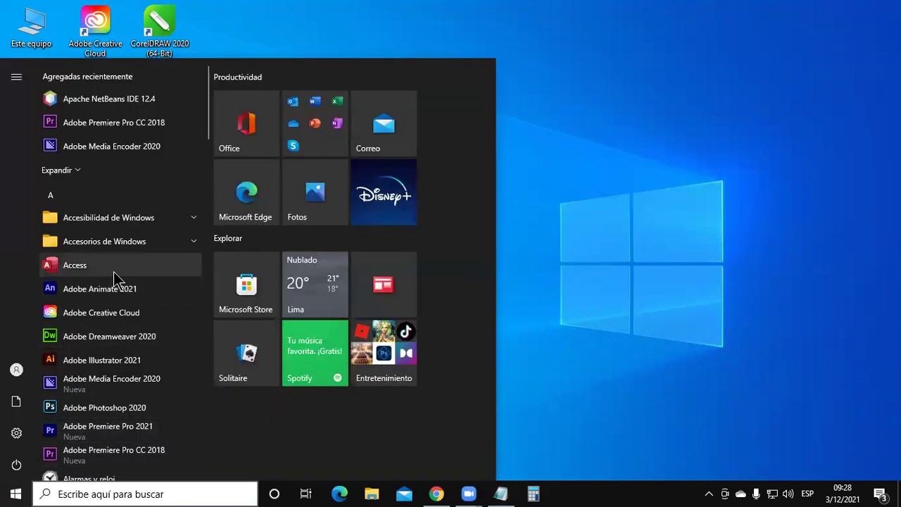
scroll(114, 272, down, 3)
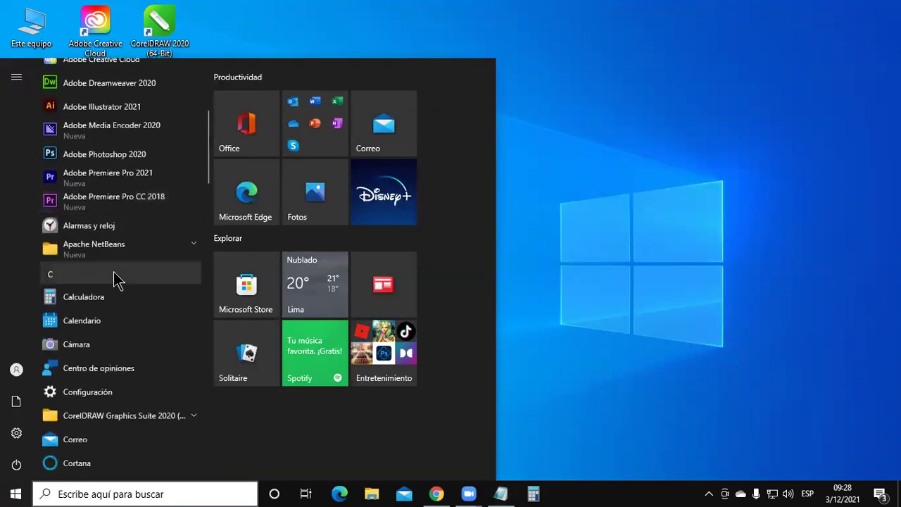
scroll(118, 282, down, 3)
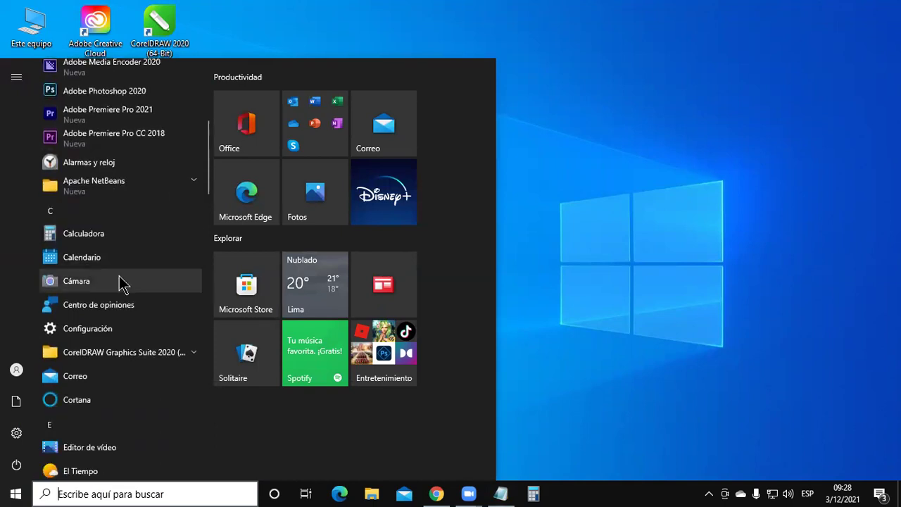
scroll(121, 284, up, 3)
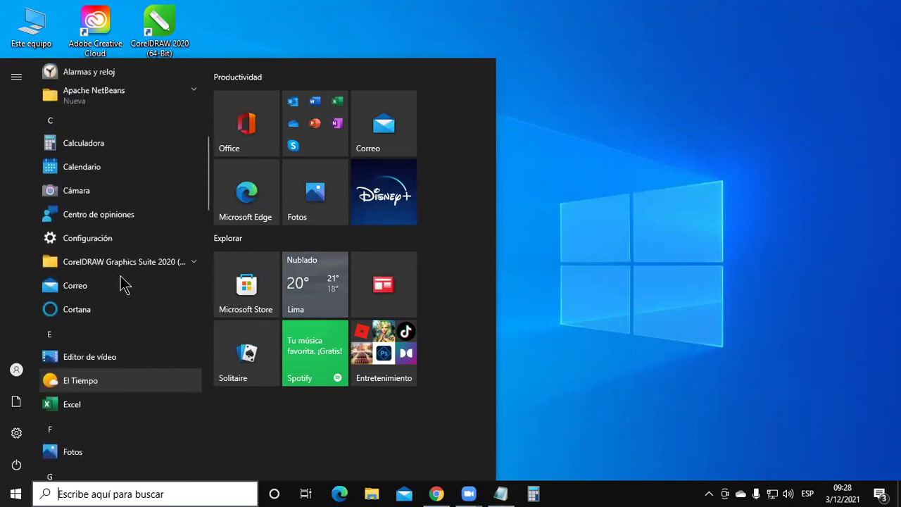
scroll(120, 250, up, 3)
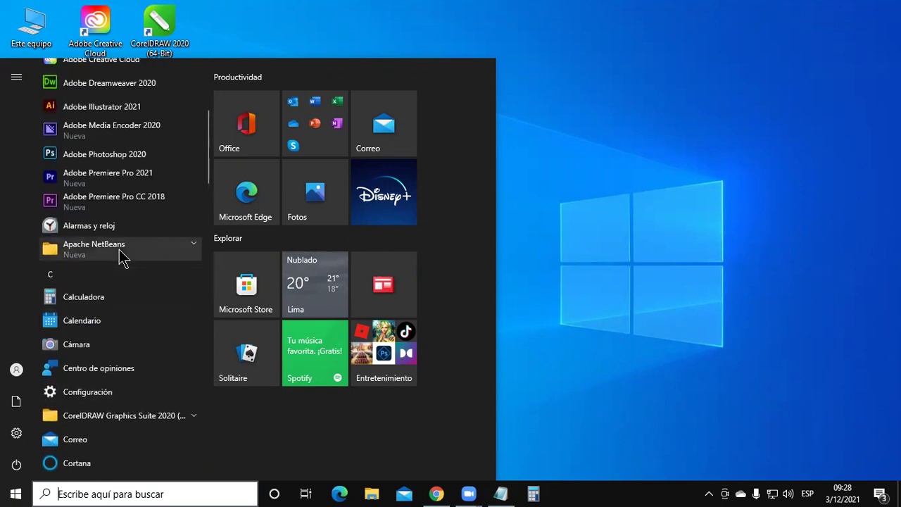
scroll(119, 258, down, 3)
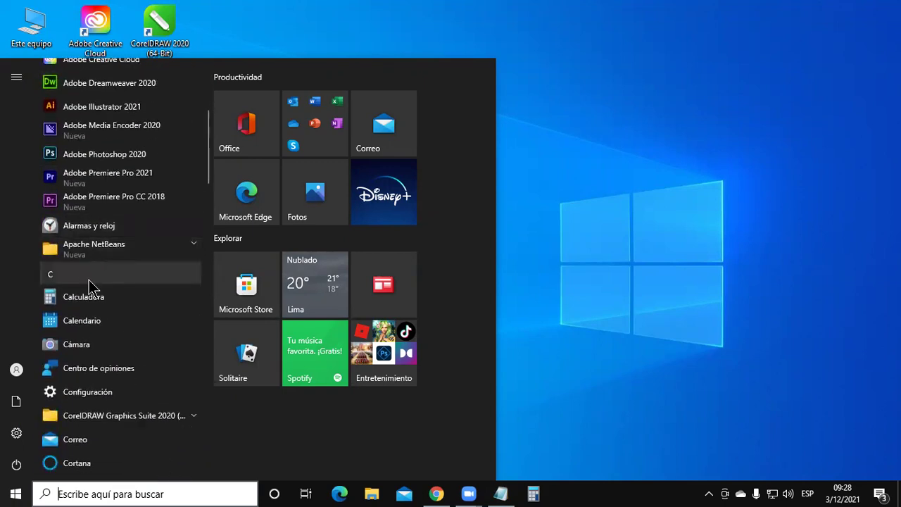
scroll(106, 309, up, 1)
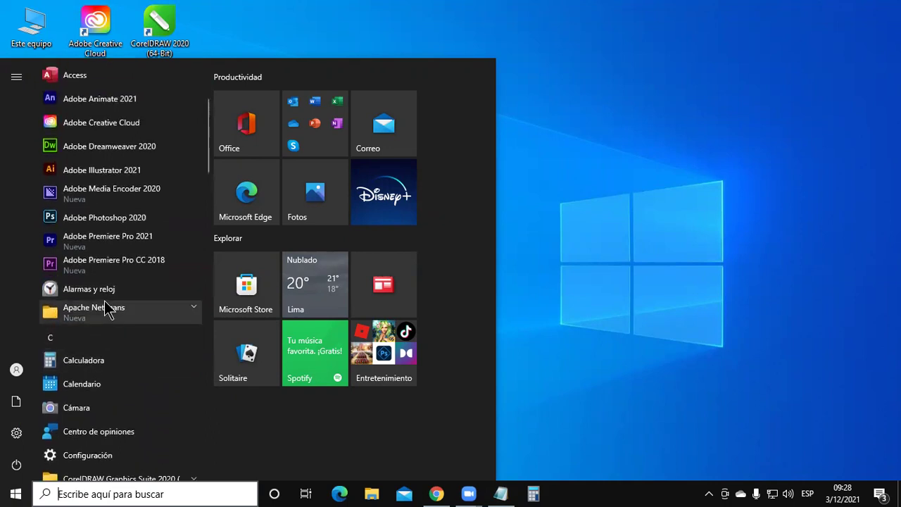
scroll(106, 309, up, 1)
scroll(120, 300, up, 1)
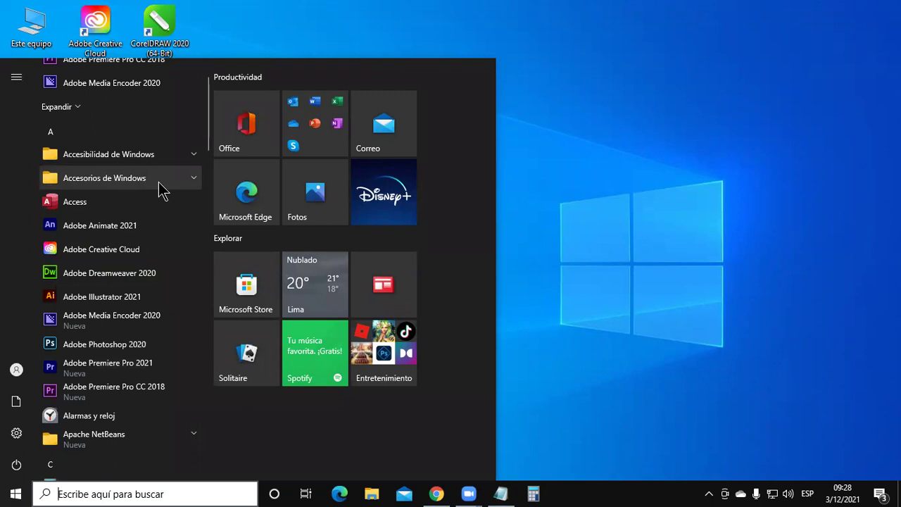
click(195, 186)
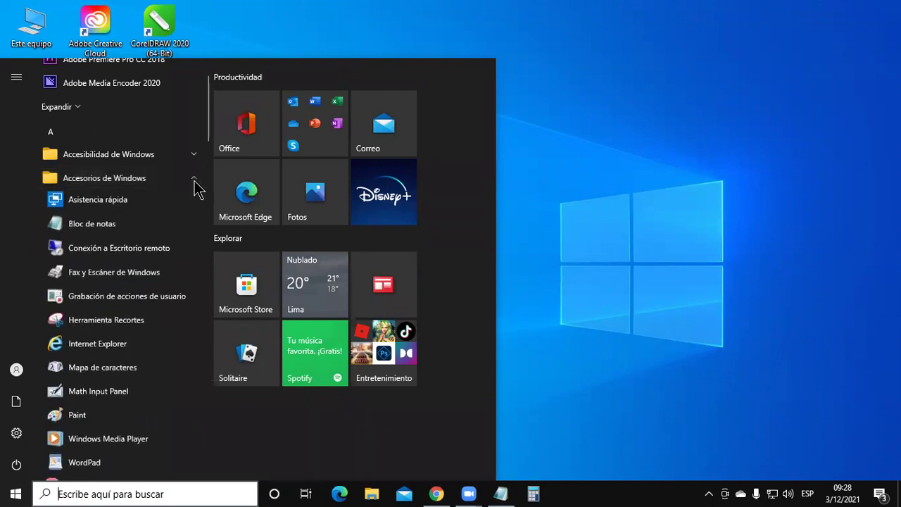
Pin Bloc de notas from the Accesorios de Windows folder to Start and return to the desktop.
click(107, 233)
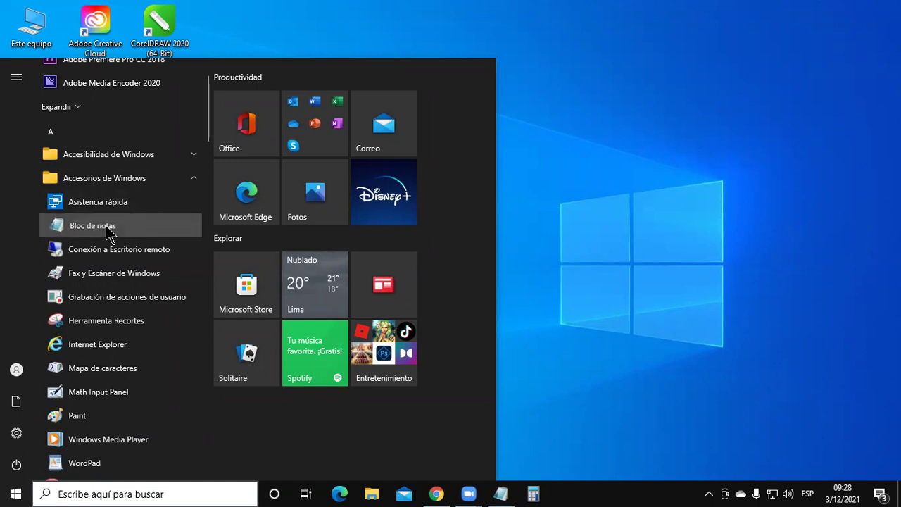
right_click(107, 232)
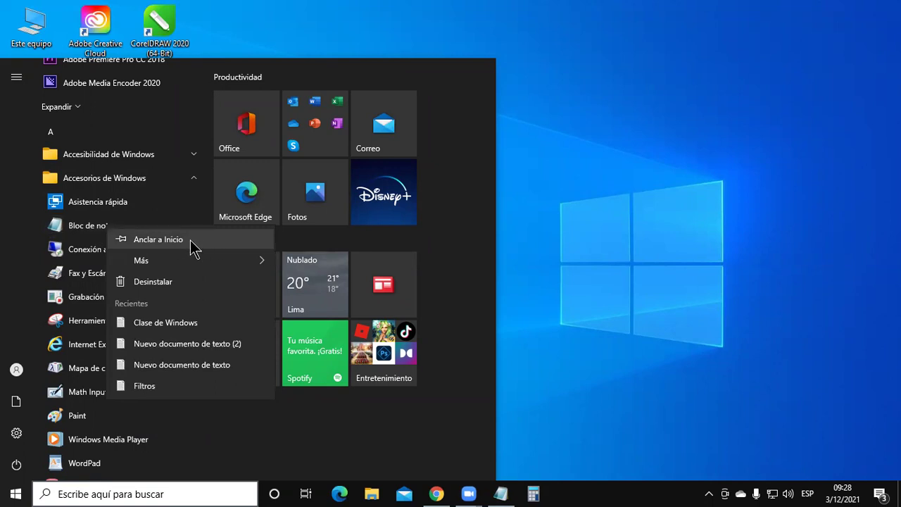
click(192, 246)
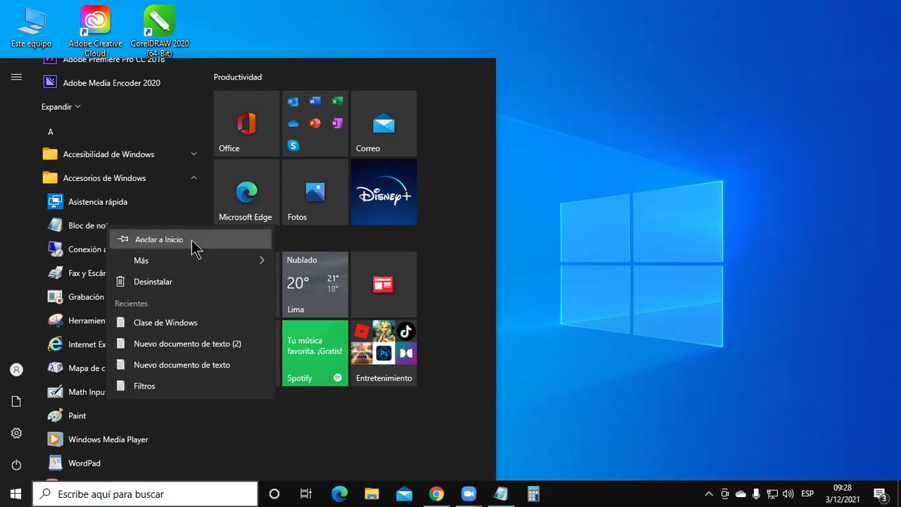
scroll(409, 352, down, 1)
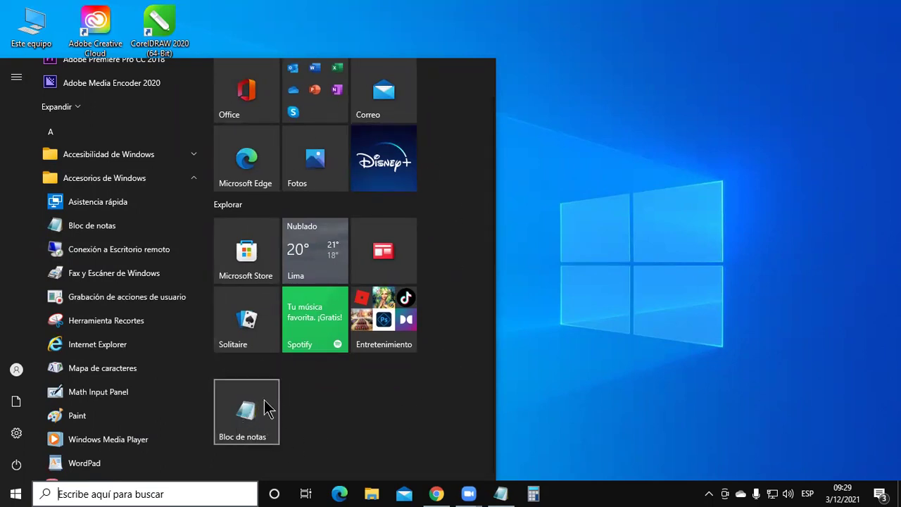
click(569, 299)
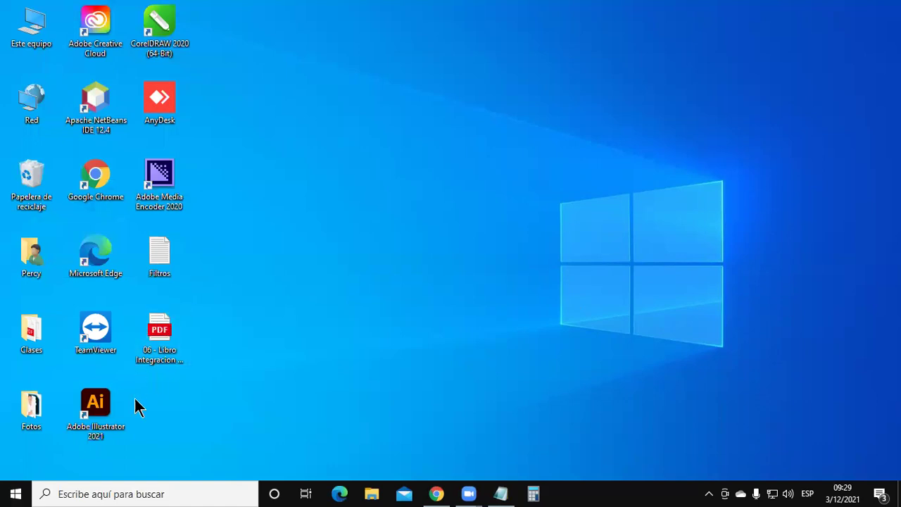
Search Windows for "bloc", pin the Bloc de notas application to the taskbar and return to the desktop.
click(107, 494)
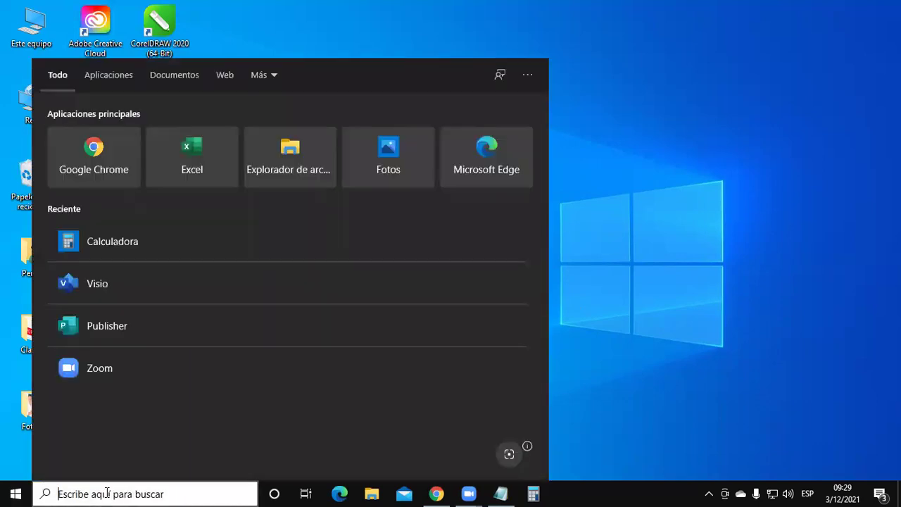
text(bloc)
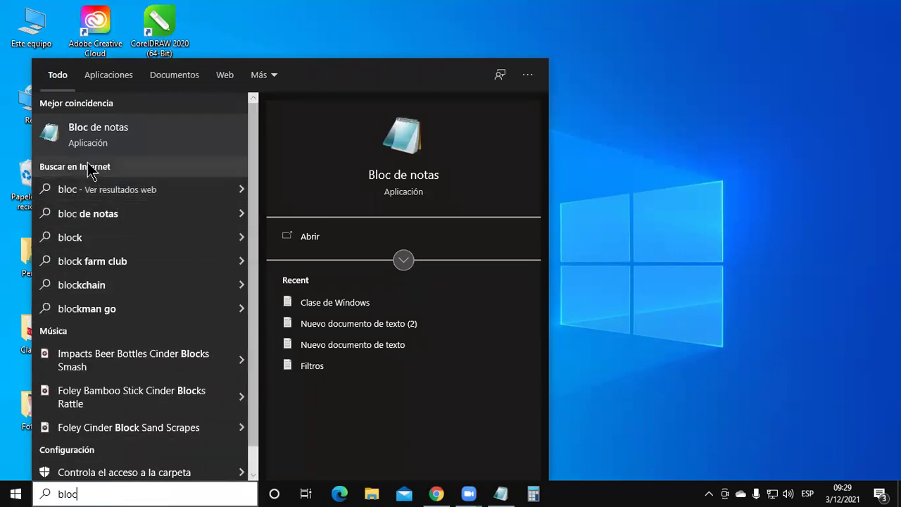
right_click(124, 139)
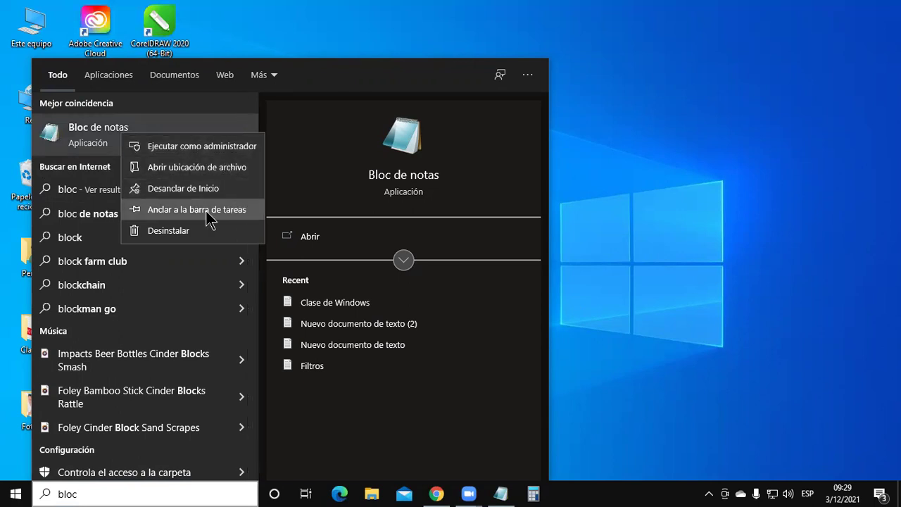
click(174, 210)
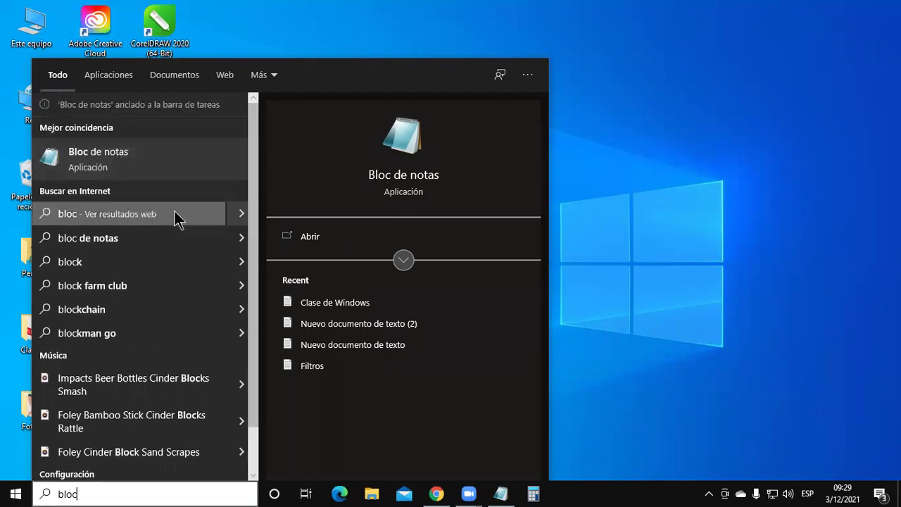
click(614, 319)
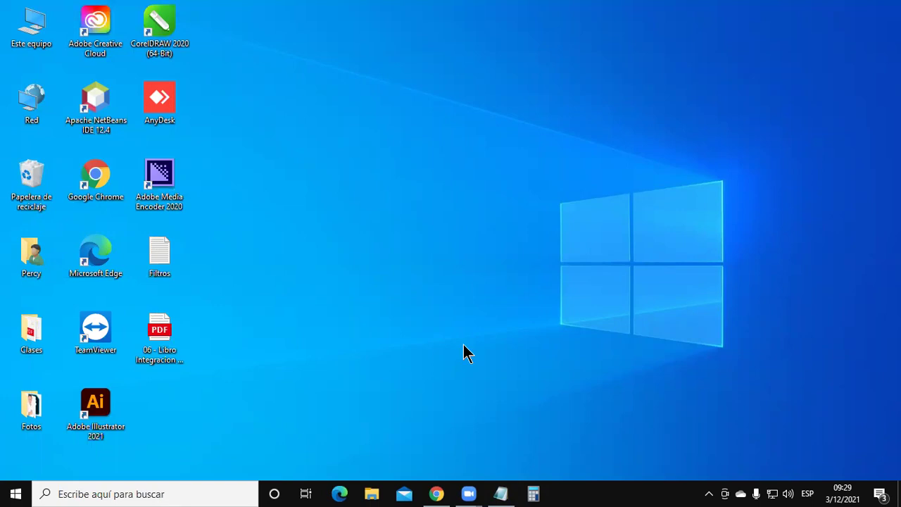
Briefly check the example program list in the notes and pin Word from the Start app list to Start.
click(500, 494)
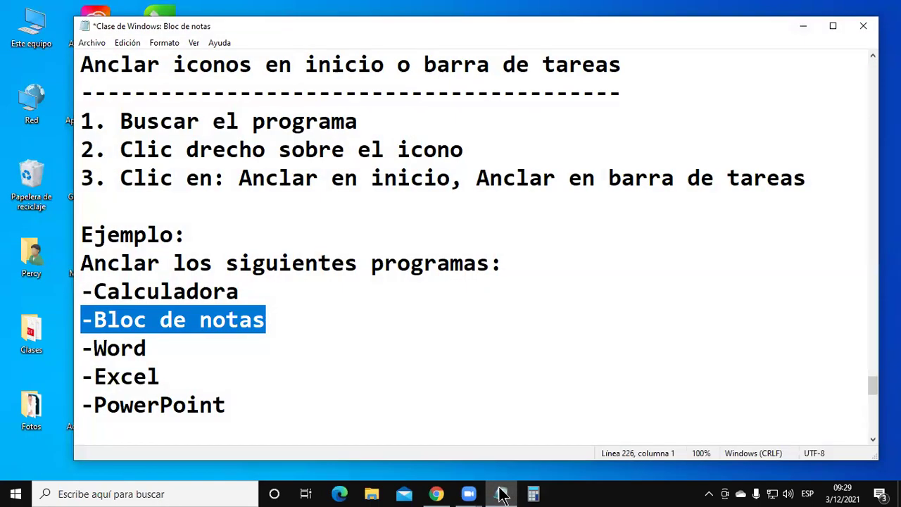
click(501, 493)
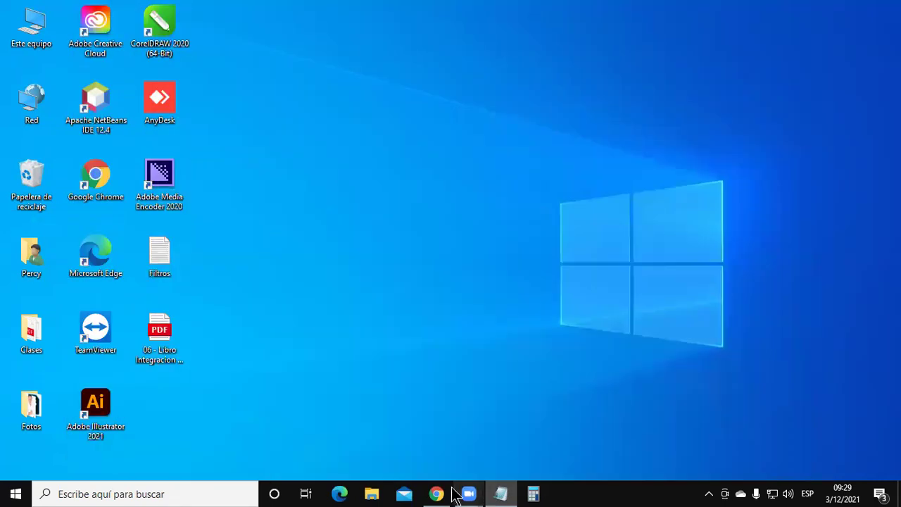
click(16, 495)
scroll(112, 394, down, 5)
scroll(113, 394, down, 4)
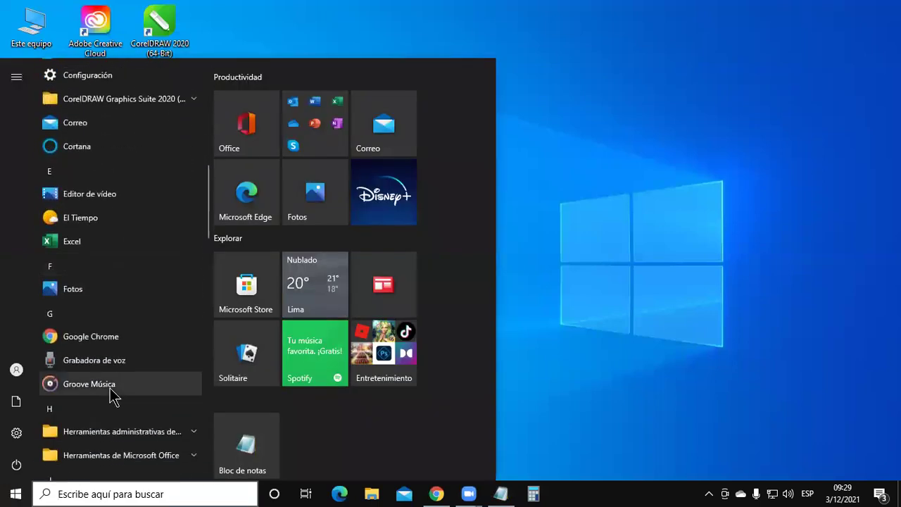
scroll(113, 394, down, 15)
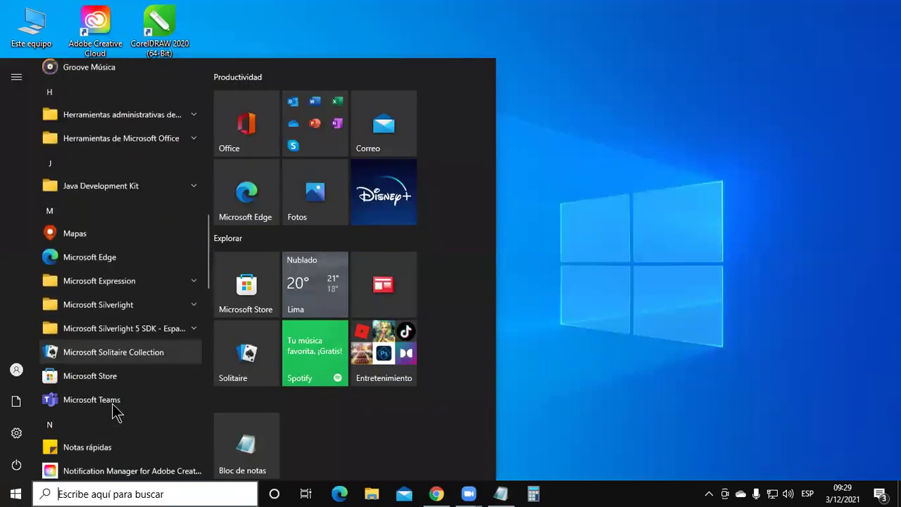
scroll(112, 404, down, 5)
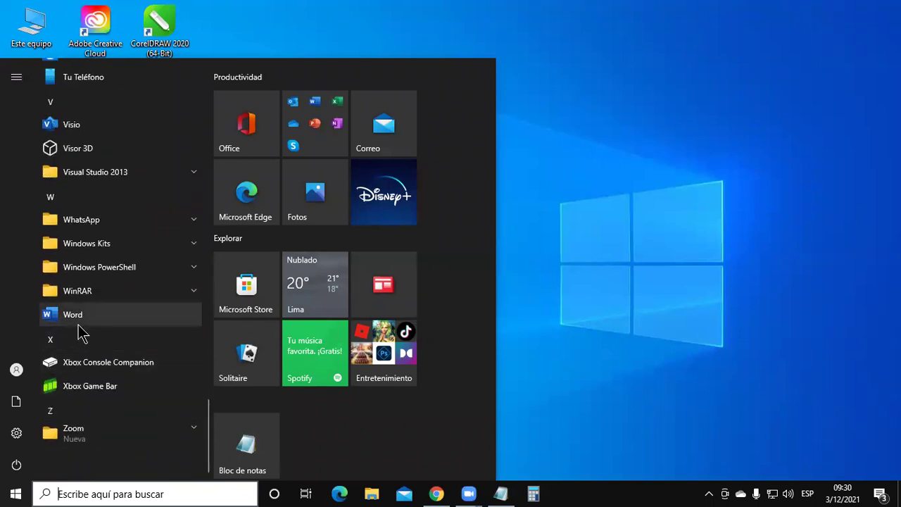
right_click(117, 325)
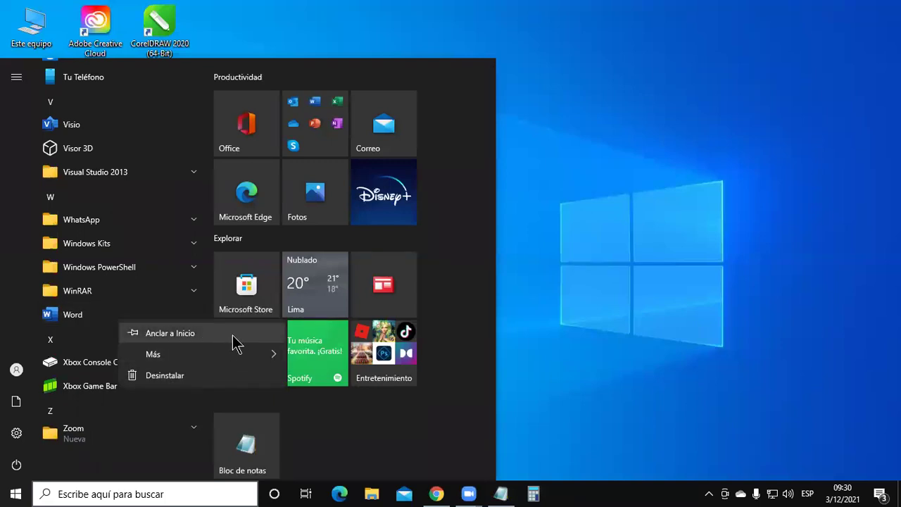
click(232, 335)
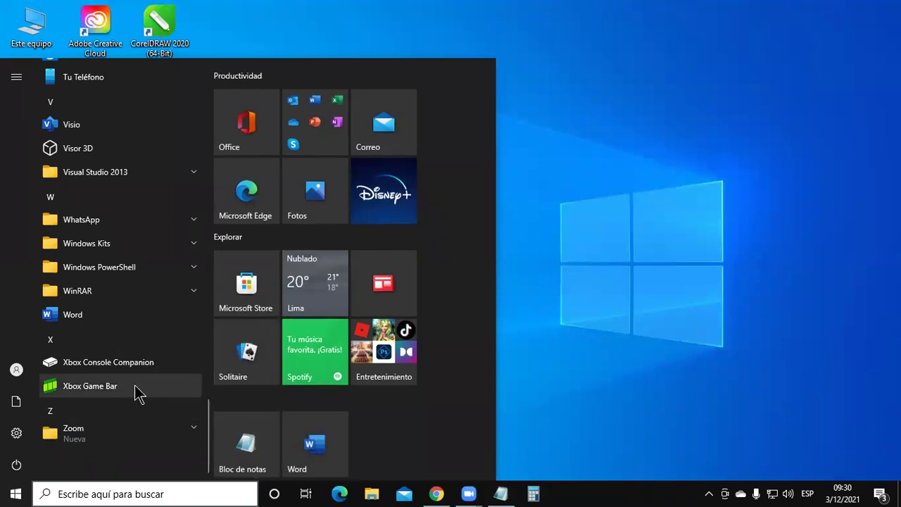
Pin Excel from the E section of the Start app list to Start.
scroll(131, 391, up, 5)
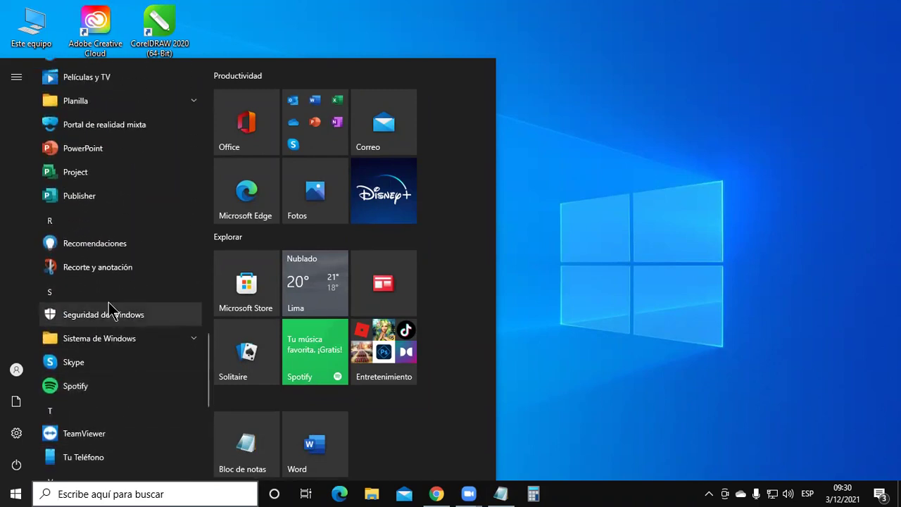
scroll(109, 302, up, 3)
scroll(118, 330, up, 10)
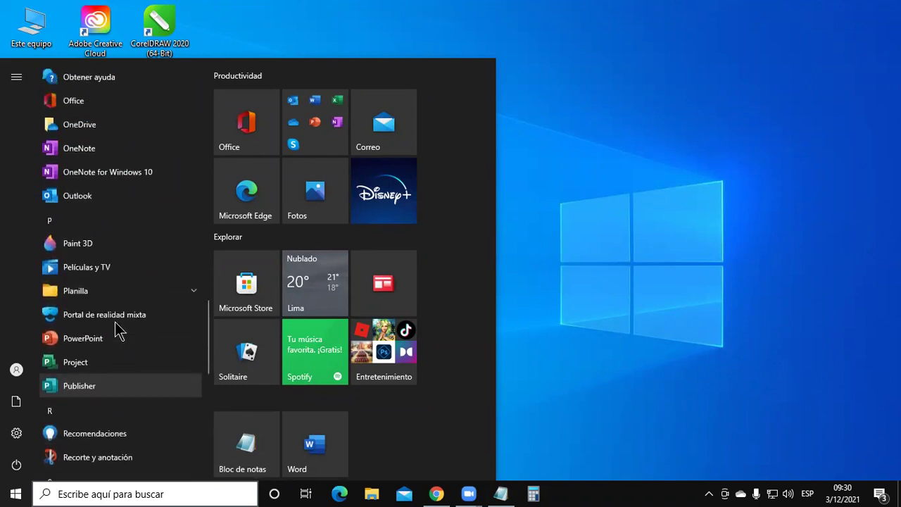
scroll(124, 343, up, 6)
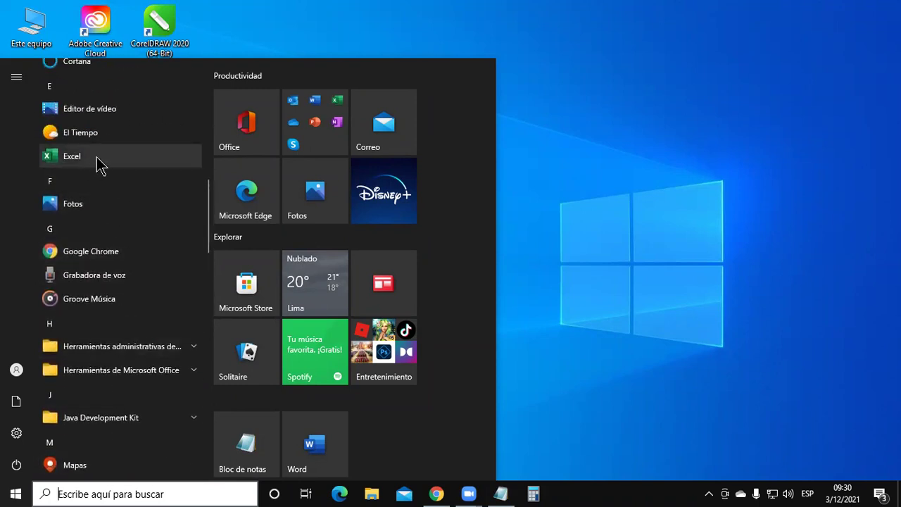
right_click(98, 158)
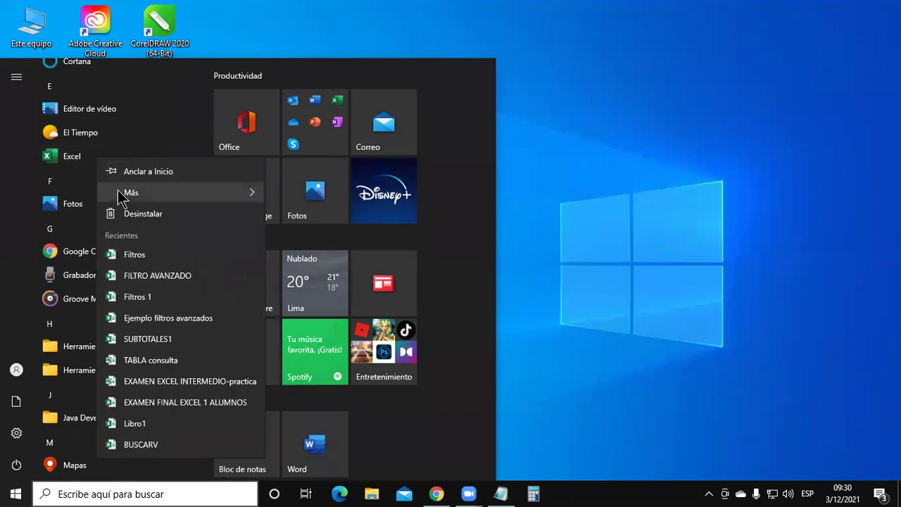
click(193, 178)
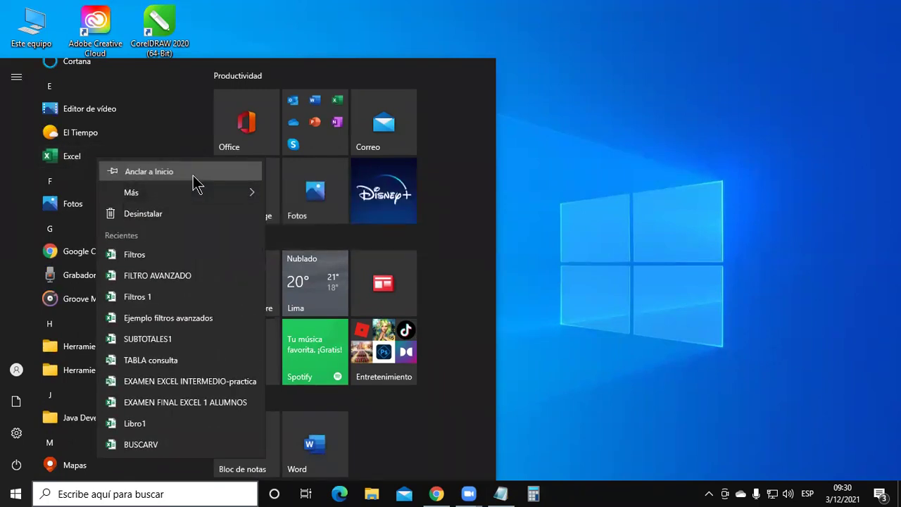
scroll(388, 394, down, 1)
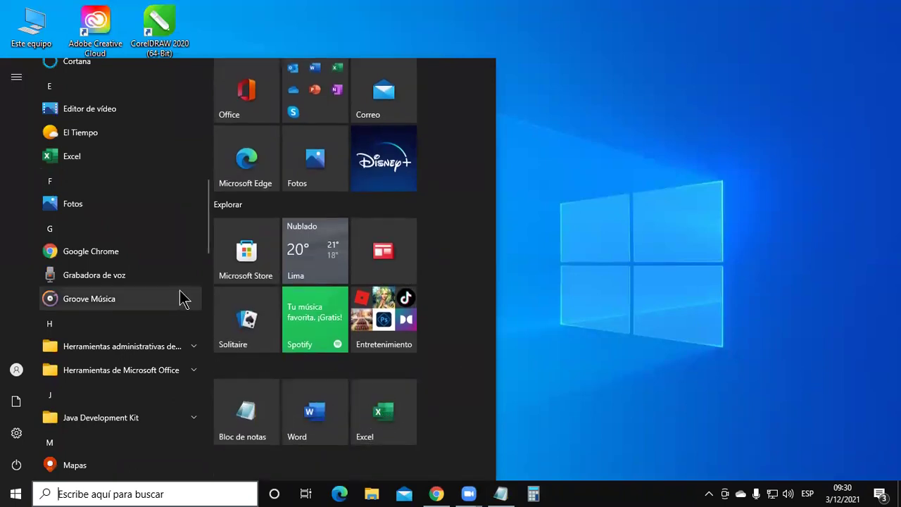
Pin Excel from the Start app list to the taskbar as well.
click(118, 159)
right_click(118, 159)
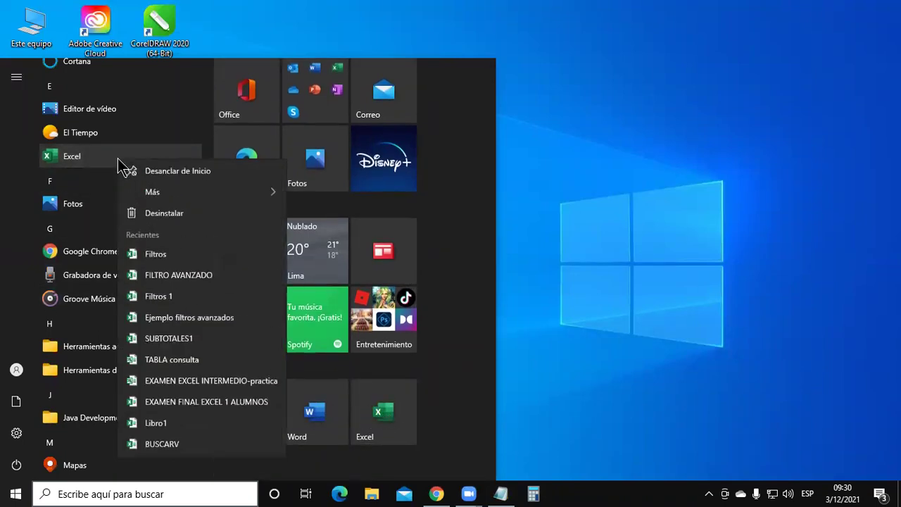
mouse_move(218, 199)
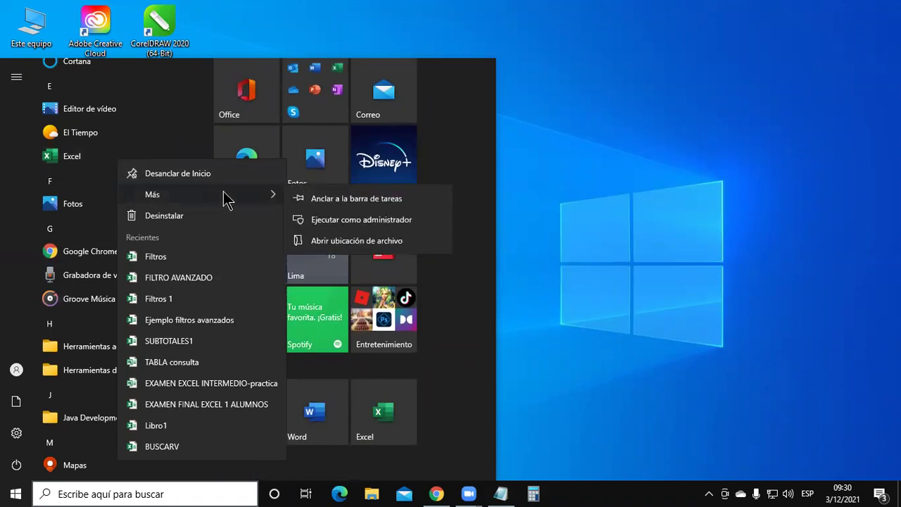
click(377, 201)
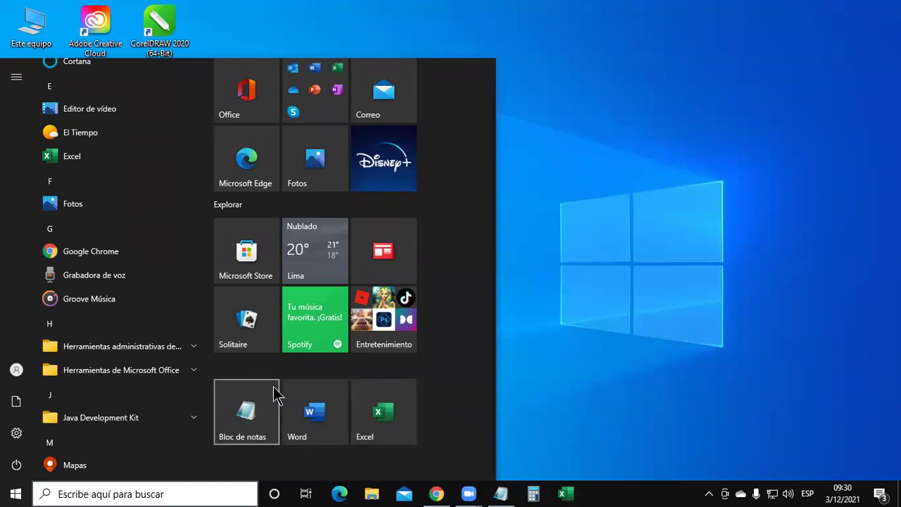
Pin PowerPoint from the P section of the Start app list to Start.
scroll(120, 377, down, 10)
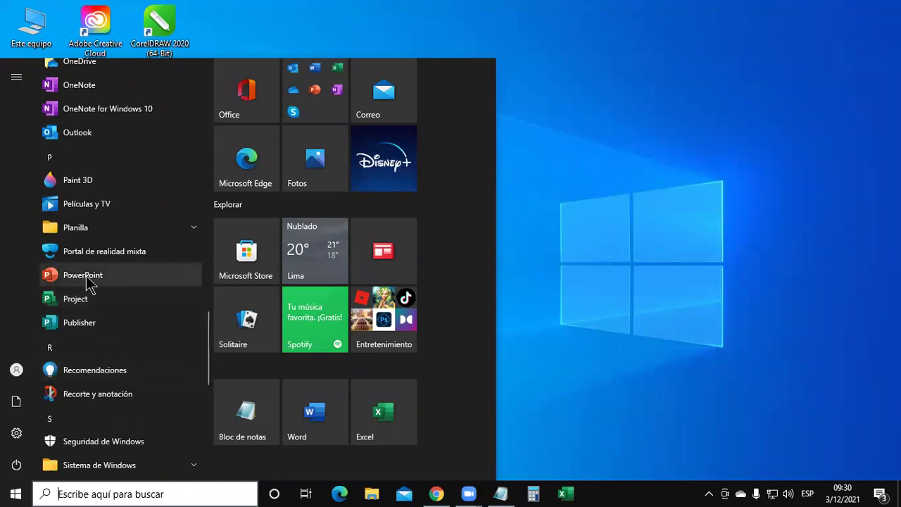
right_click(113, 274)
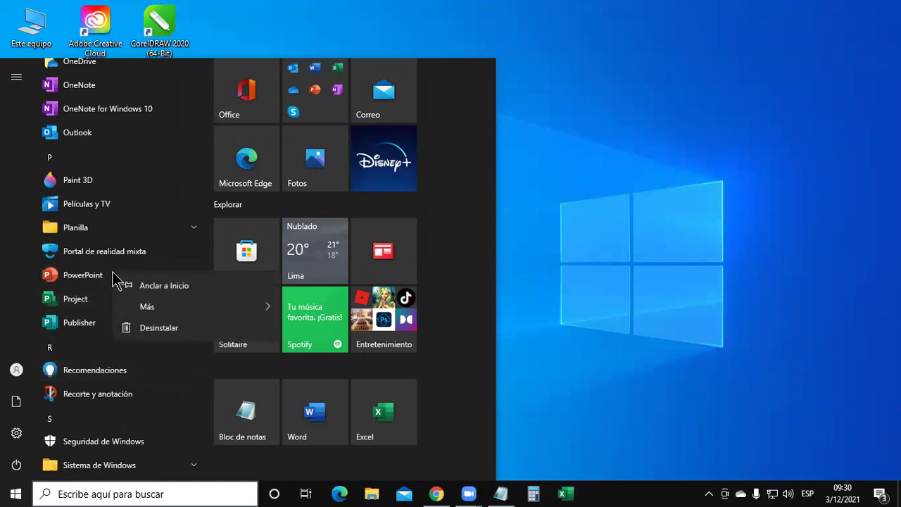
click(154, 288)
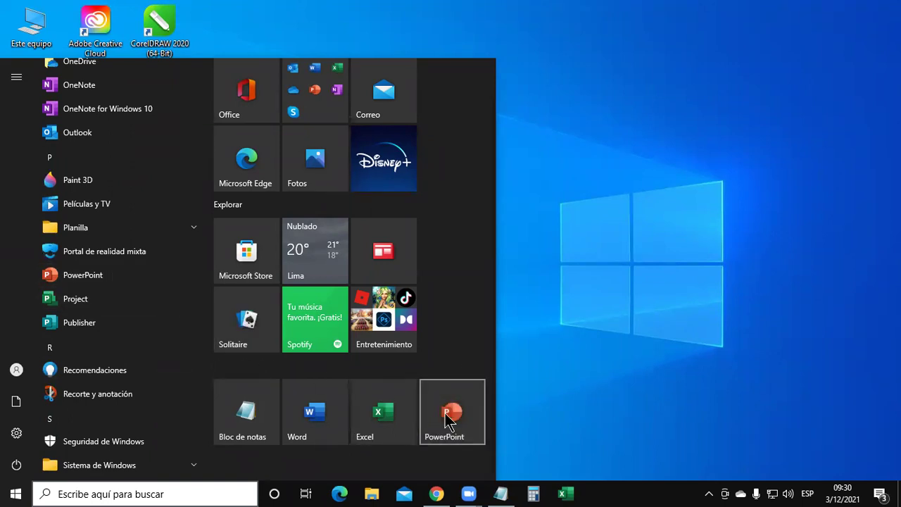
Pin PowerPoint from the Start app list to the taskbar too and return to the desktop.
right_click(106, 279)
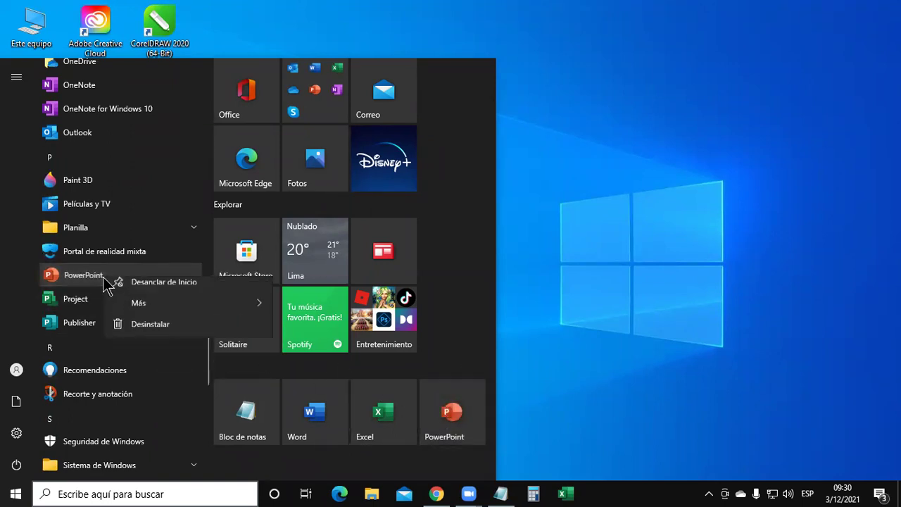
mouse_move(177, 316)
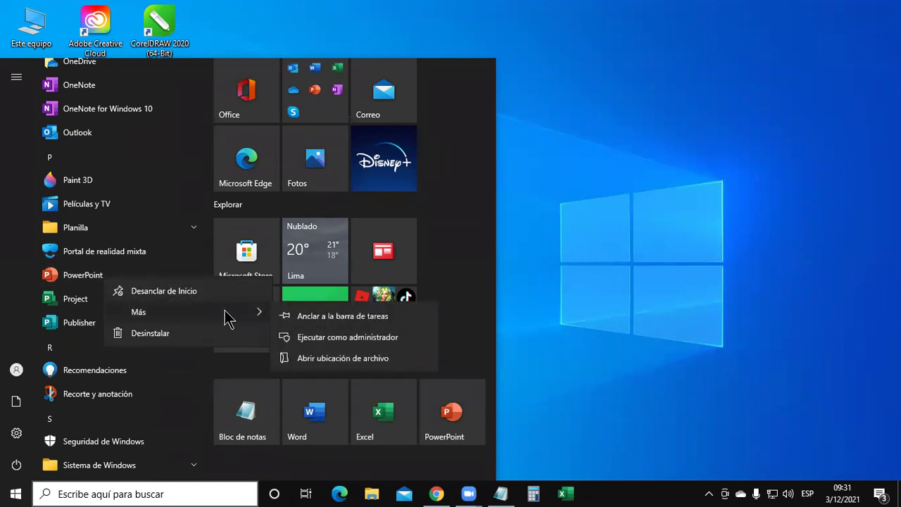
click(335, 317)
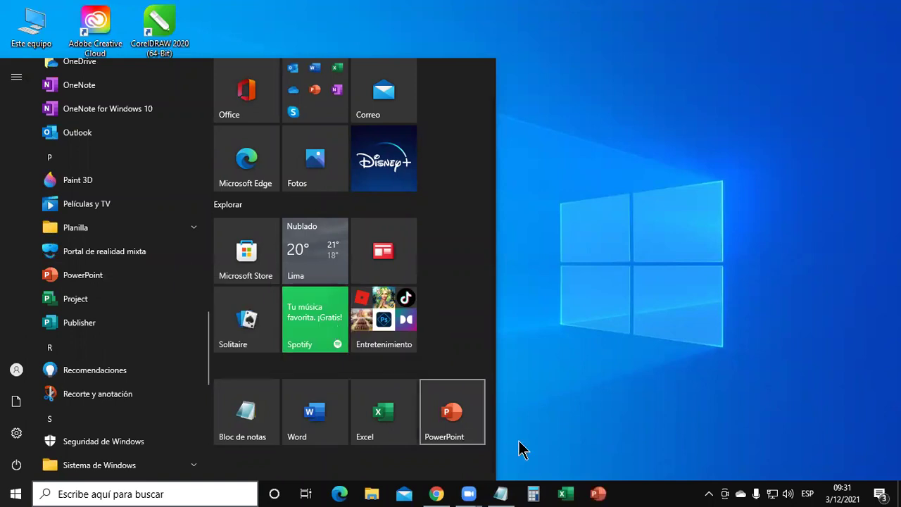
click(613, 322)
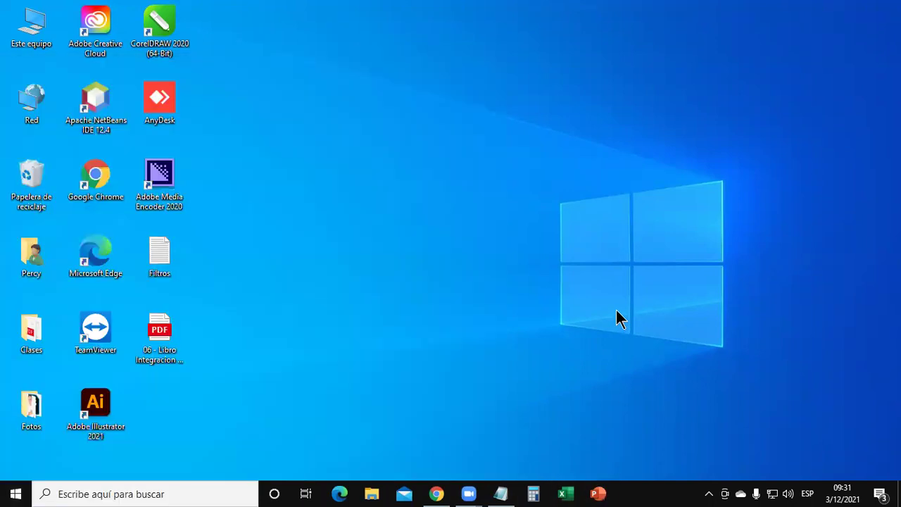
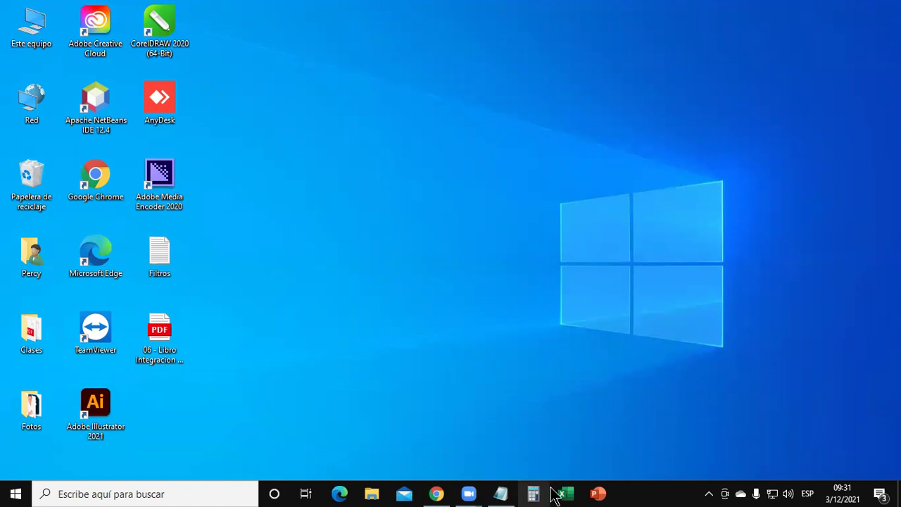
Unpin PowerPoint from the taskbar.
click(598, 494)
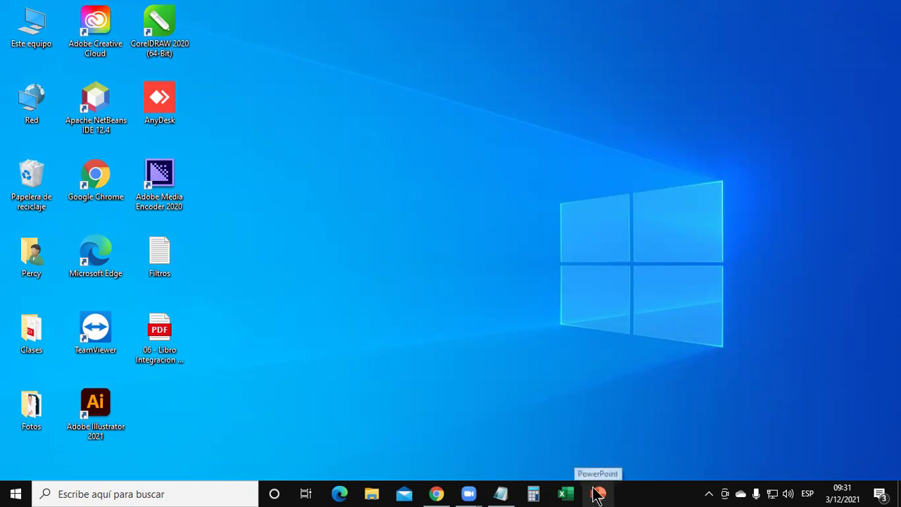
right_click(598, 494)
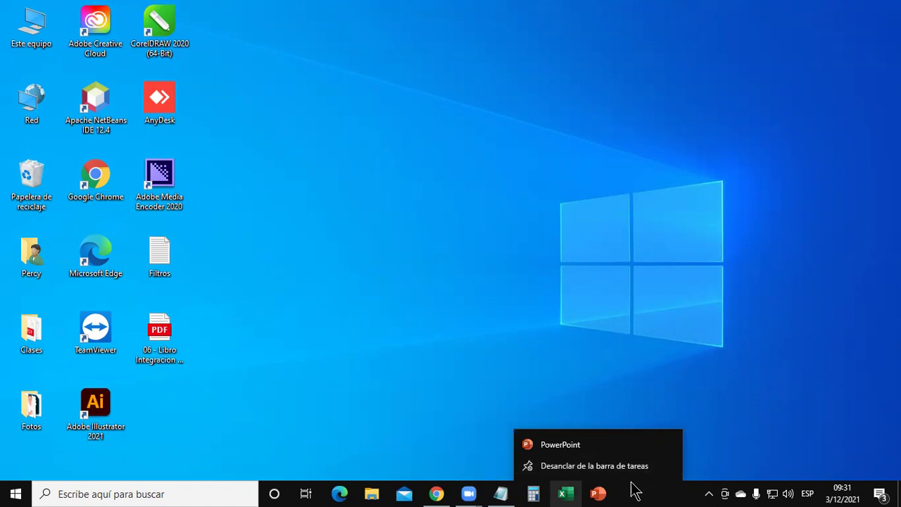
click(593, 468)
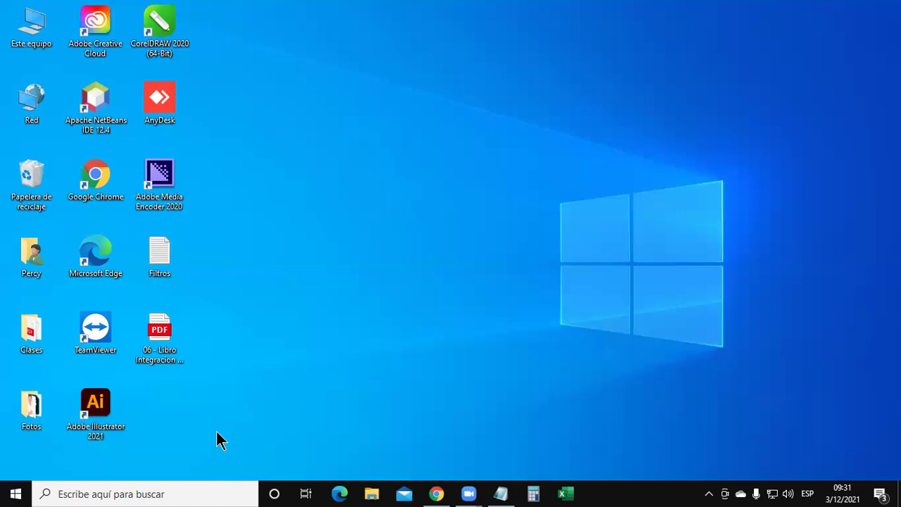
Unpin the PowerPoint tile from Start.
click(11, 493)
scroll(443, 377, down, 1)
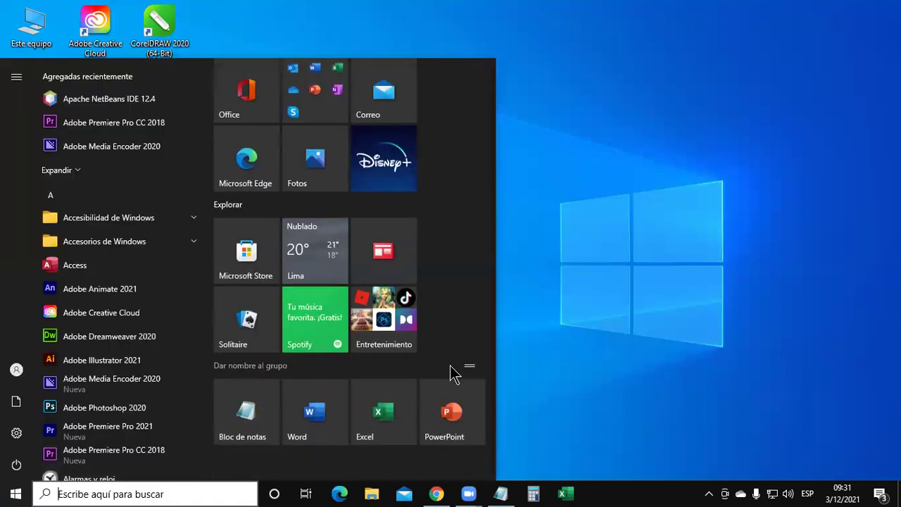
right_click(450, 416)
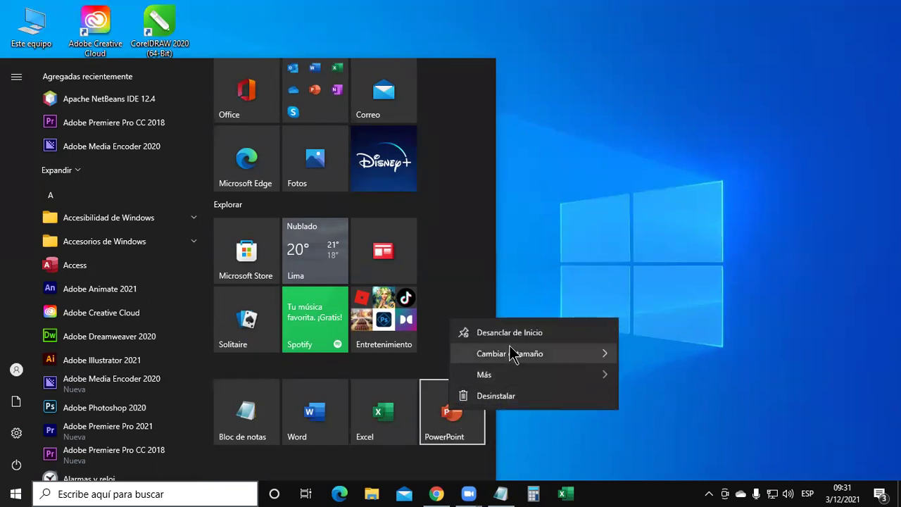
mouse_move(528, 345)
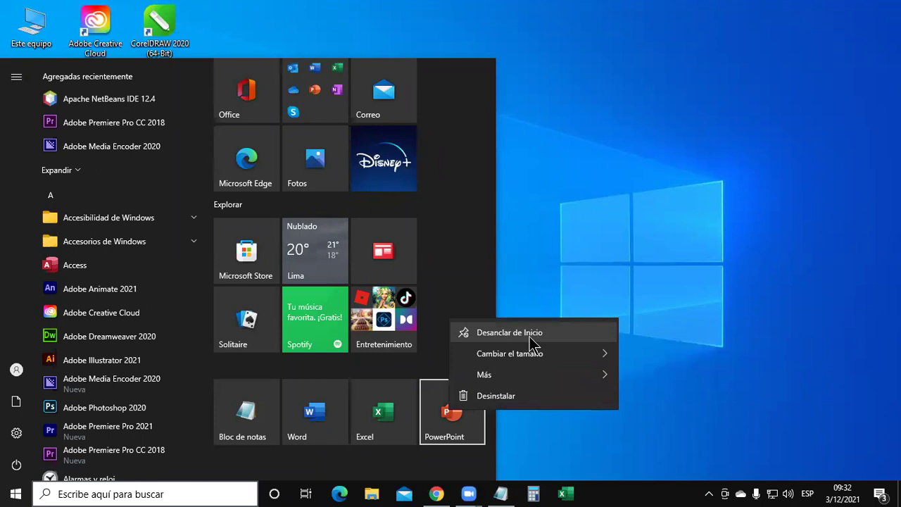
click(529, 338)
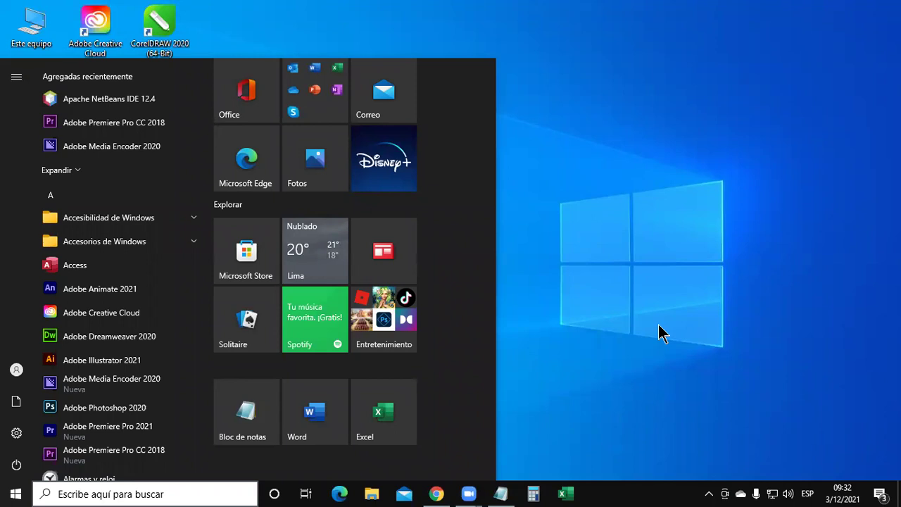
Look for PowerPoint in the P section of the Start app list and return to the desktop.
scroll(124, 354, down, 4)
scroll(123, 356, down, 10)
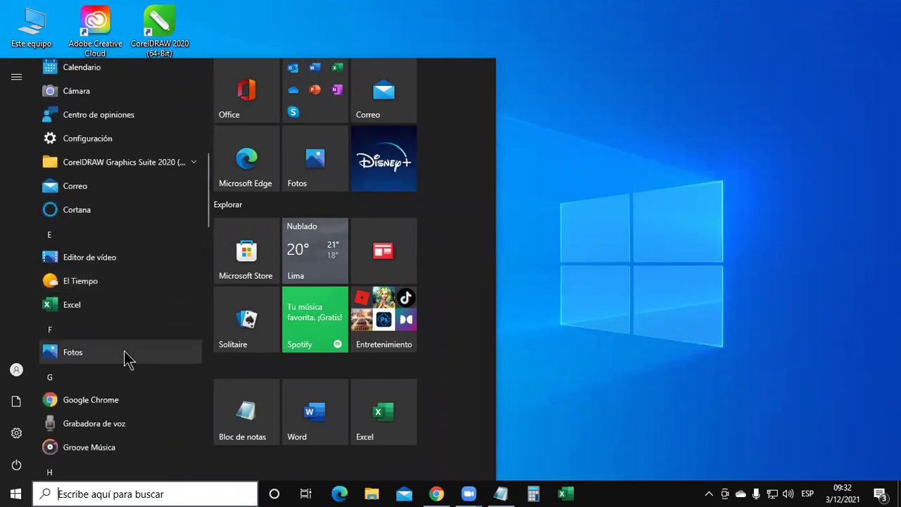
scroll(125, 363, down, 5)
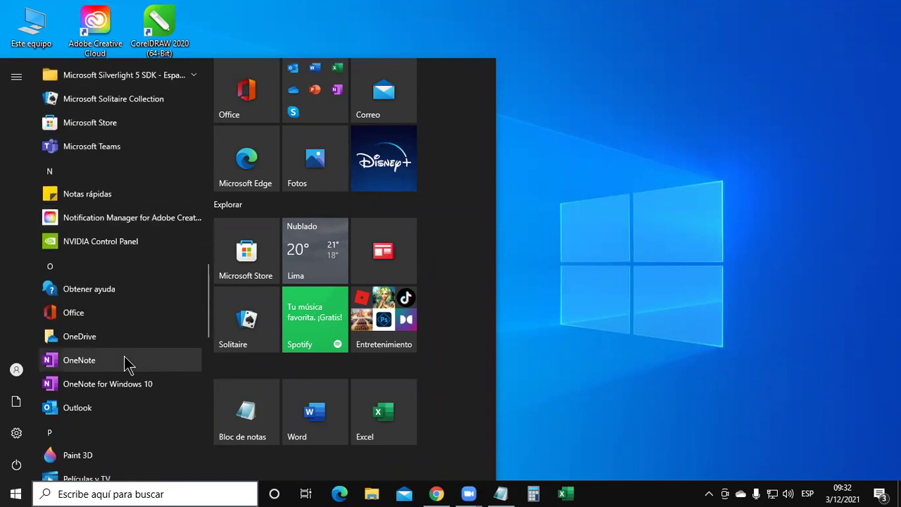
scroll(125, 363, down, 2)
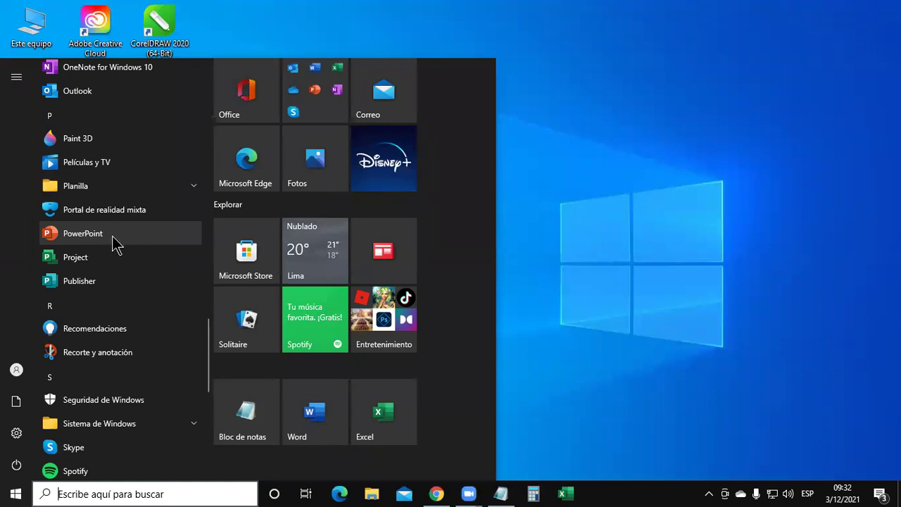
click(699, 331)
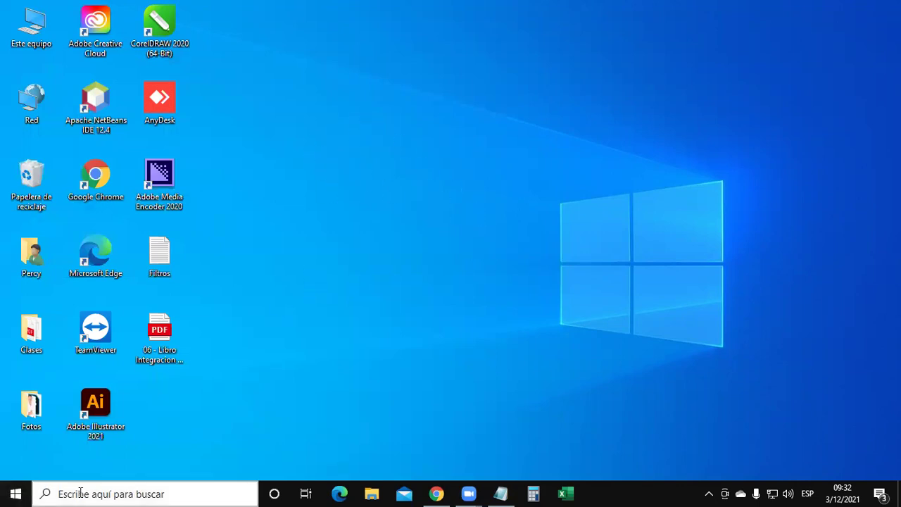
Test the pinned shortcuts by launching and closing Excel from the taskbar and Word from its Start tile.
click(573, 492)
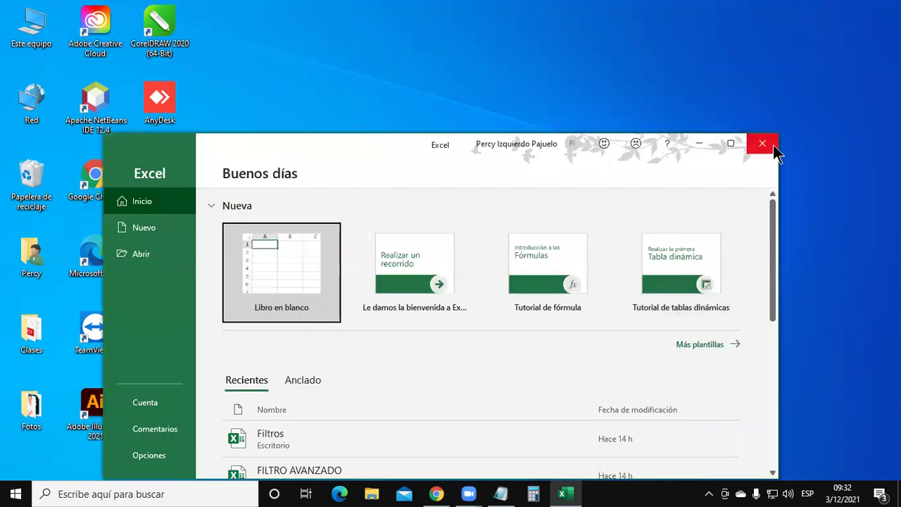
click(762, 144)
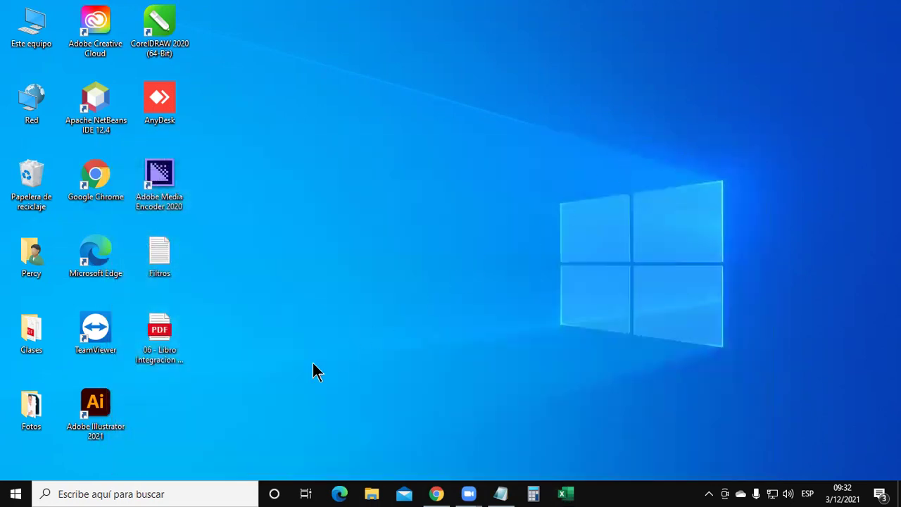
click(16, 494)
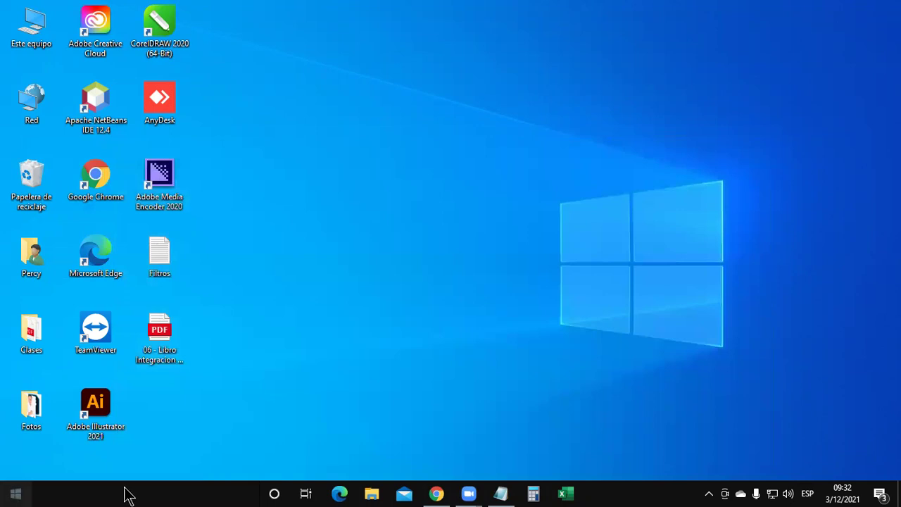
scroll(338, 456, down, 1)
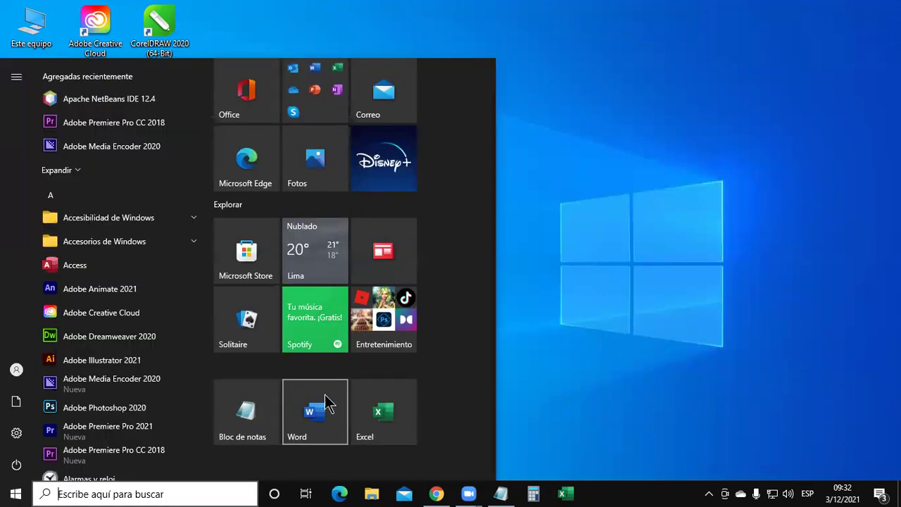
click(326, 413)
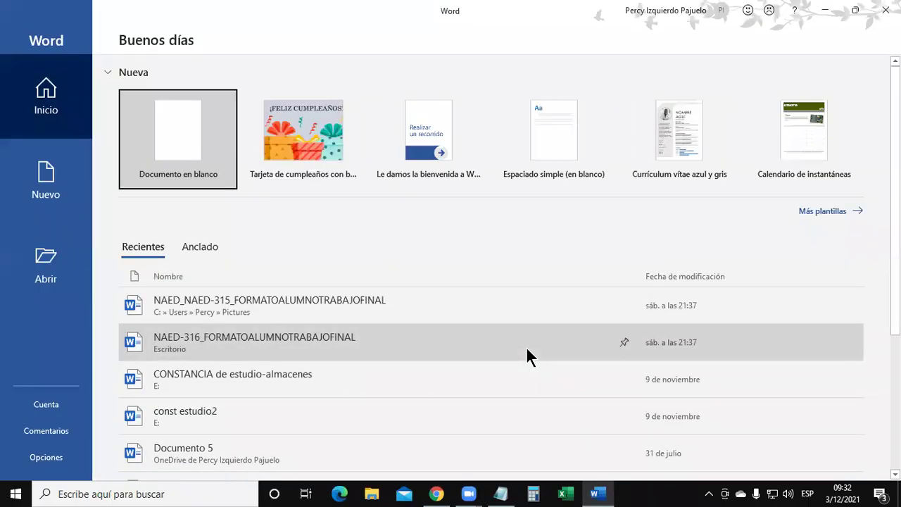
click(885, 10)
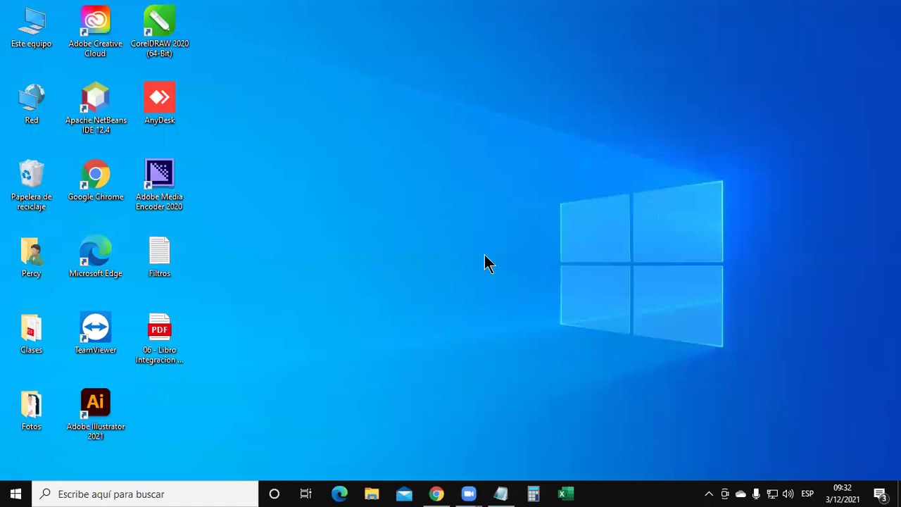
Name the unnamed Start tile group containing Bloc de notas, Word and Excel "Mis aplicaciones".
click(15, 493)
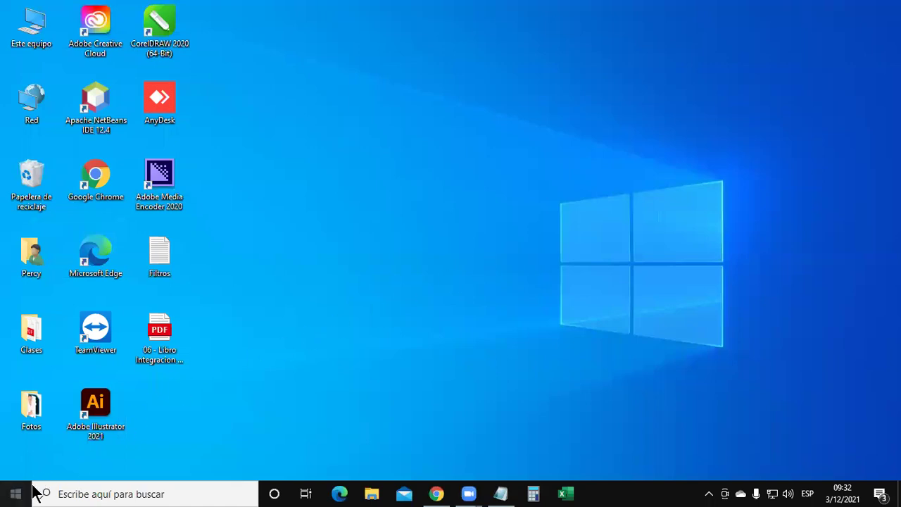
scroll(373, 395, down, 1)
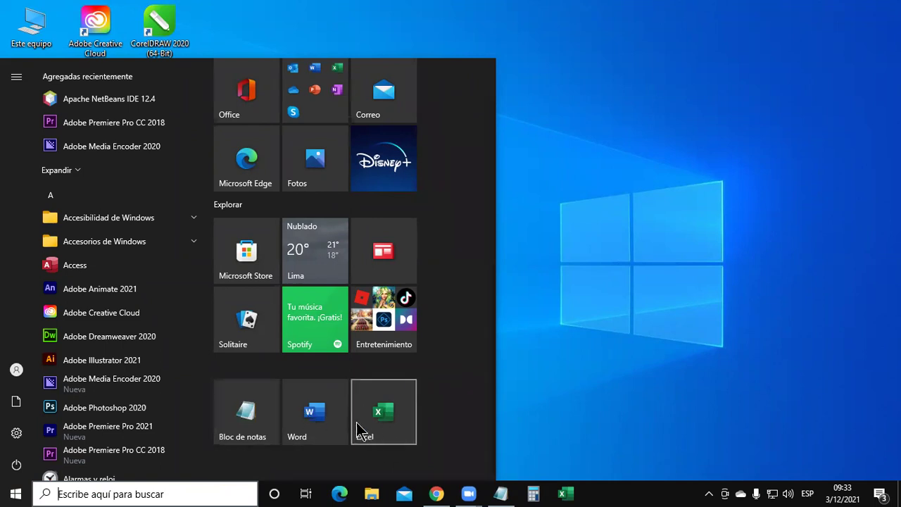
mouse_move(242, 375)
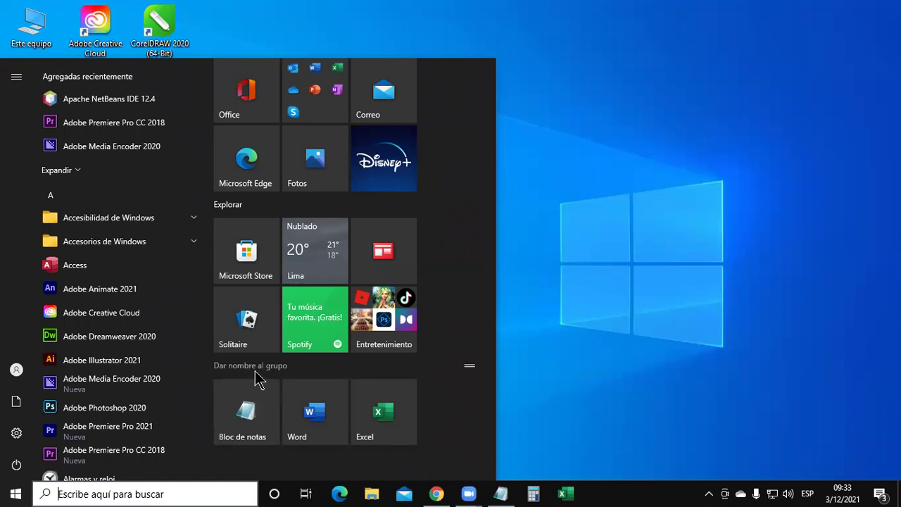
click(257, 371)
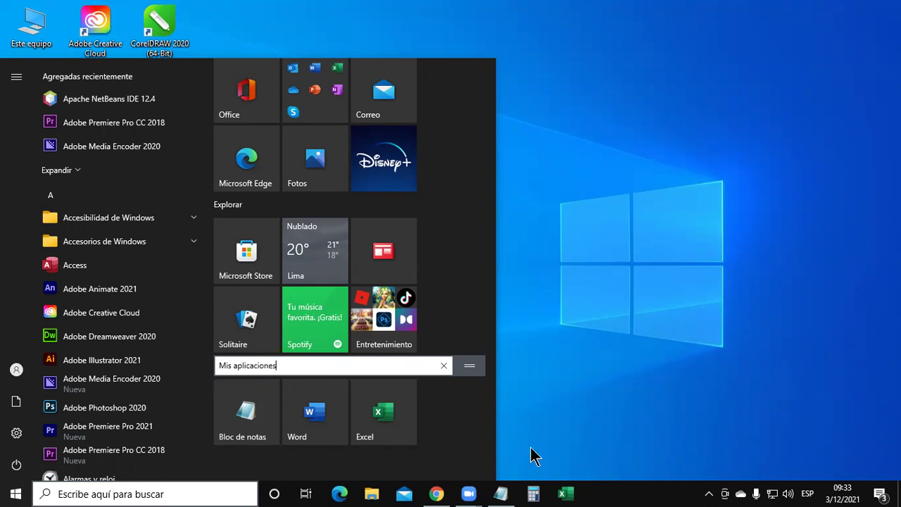
click(473, 433)
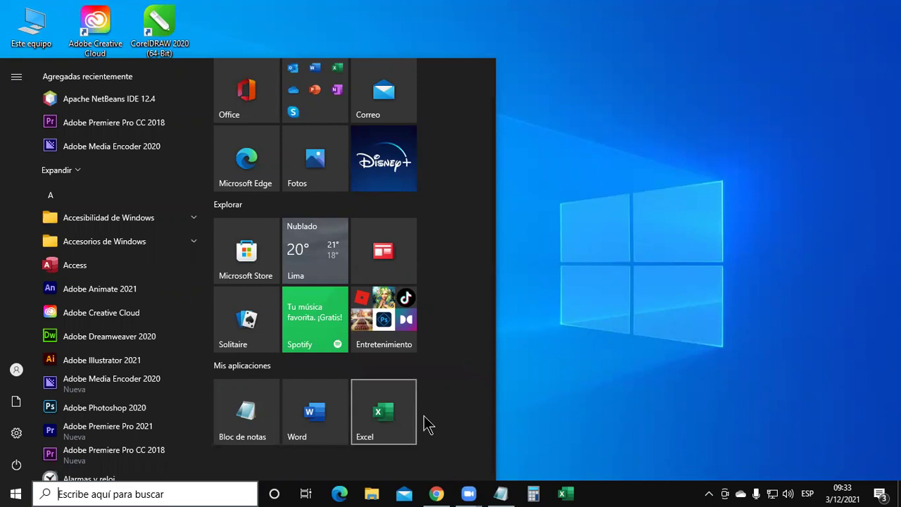
Move the Mis aplicaciones group above Productividad, reposition it between Productividad and Explorar, and close Start.
drag(252, 368, 248, 73)
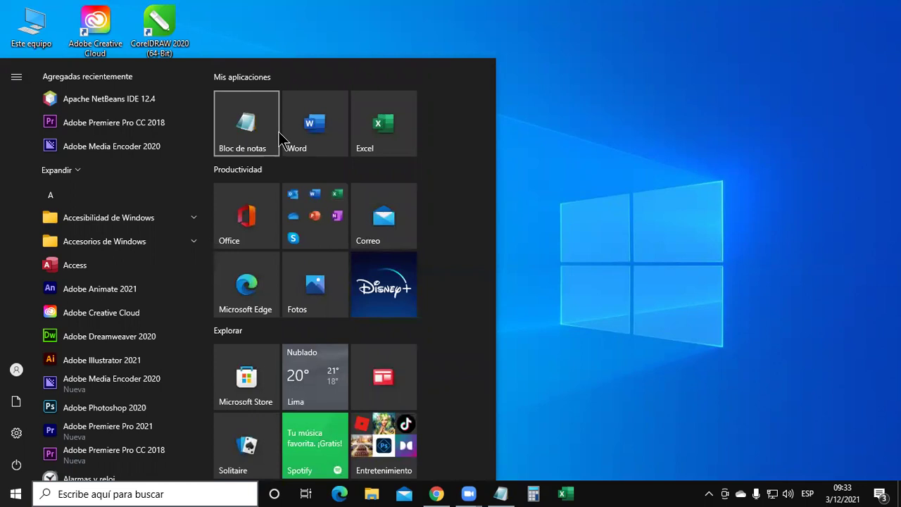
drag(246, 89, 275, 244)
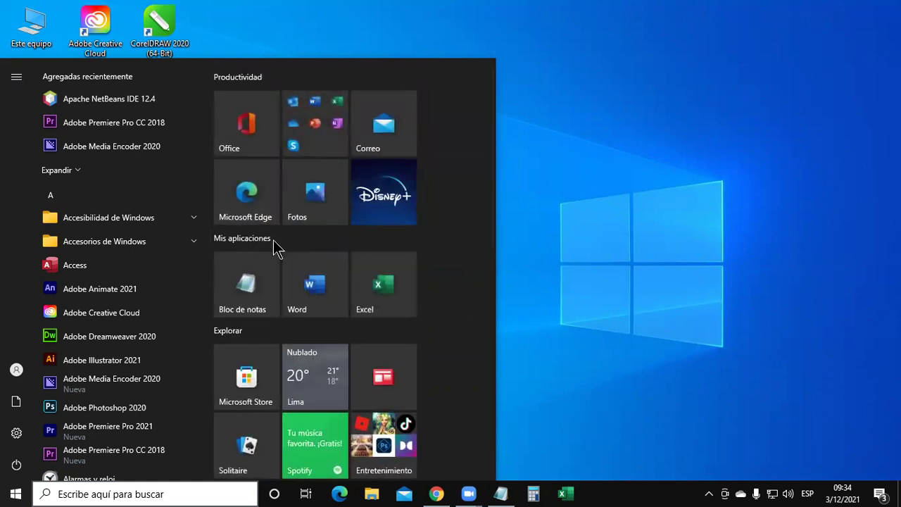
click(589, 190)
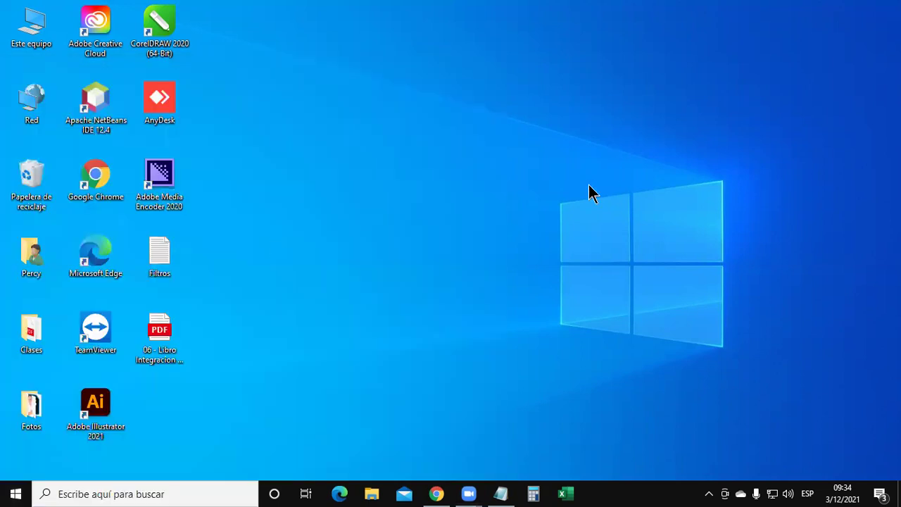
Reopen Start and review the order of the tile groups.
click(16, 493)
scroll(405, 322, down, 1)
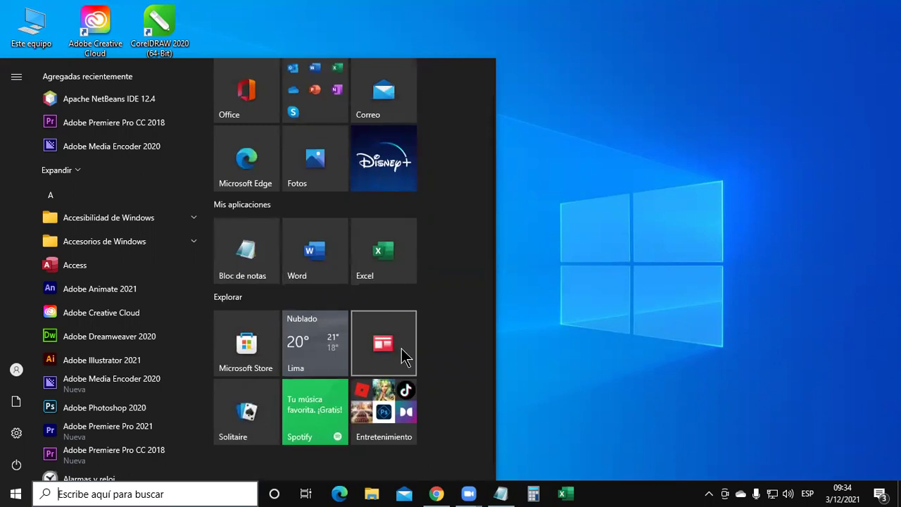
scroll(402, 345, up, 1)
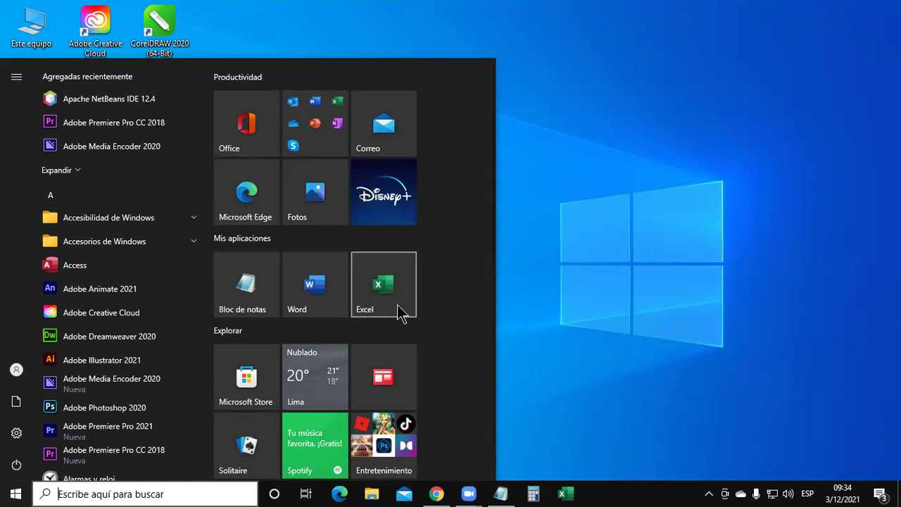
Resize the Word and Excel tiles in Mis aplicaciones to Pequeño and stack Excel directly beneath Word.
scroll(400, 313, down, 1)
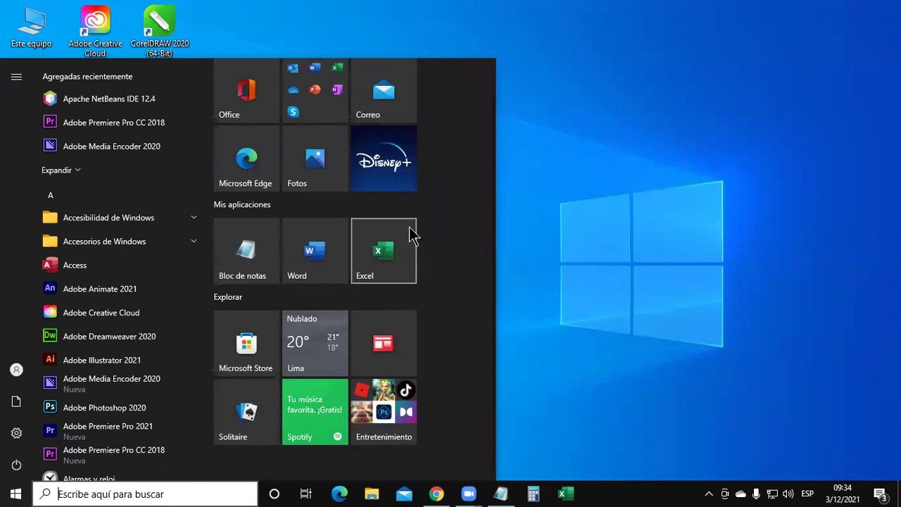
right_click(318, 253)
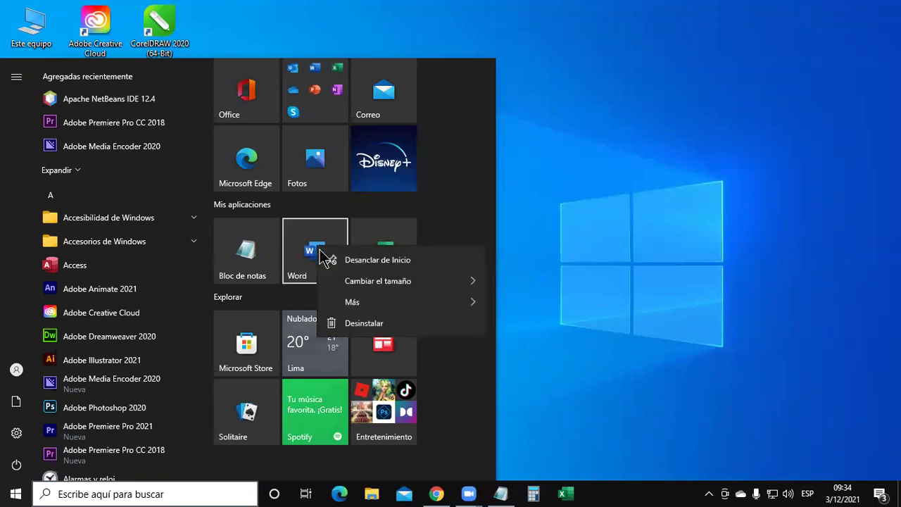
mouse_move(361, 289)
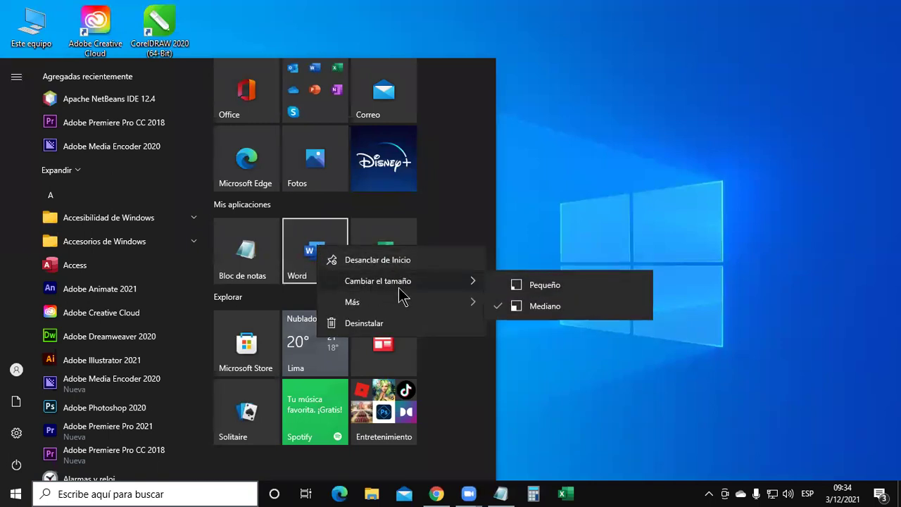
click(557, 287)
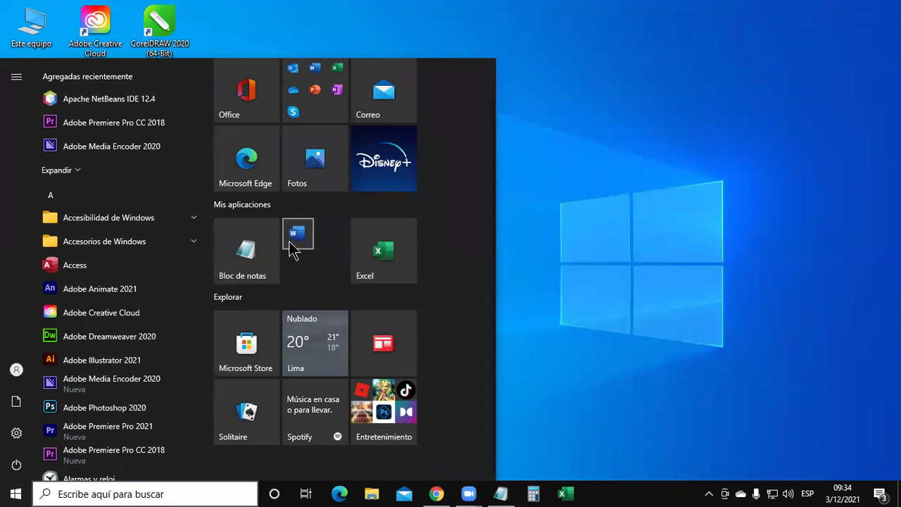
right_click(384, 251)
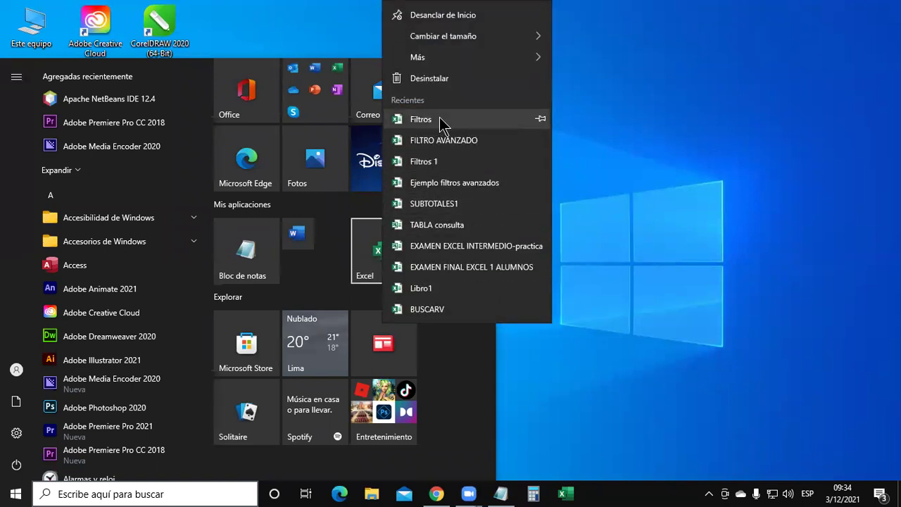
mouse_move(519, 40)
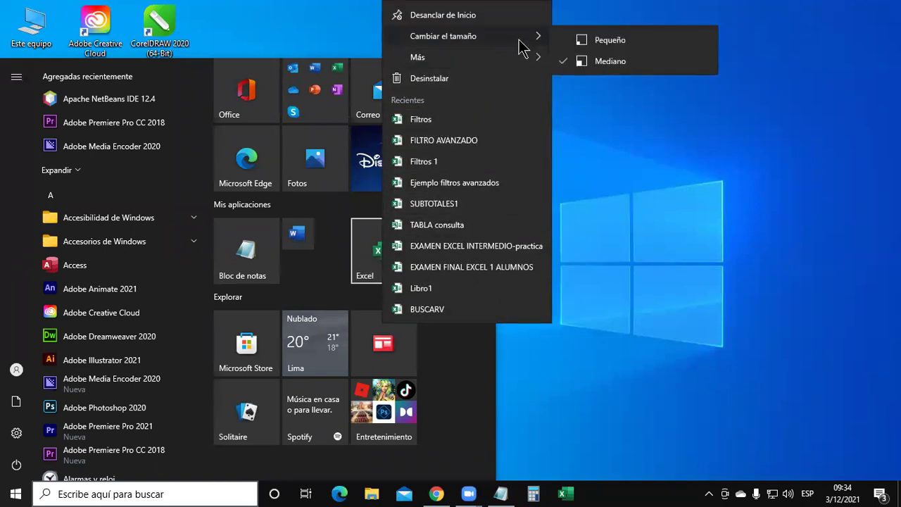
click(623, 45)
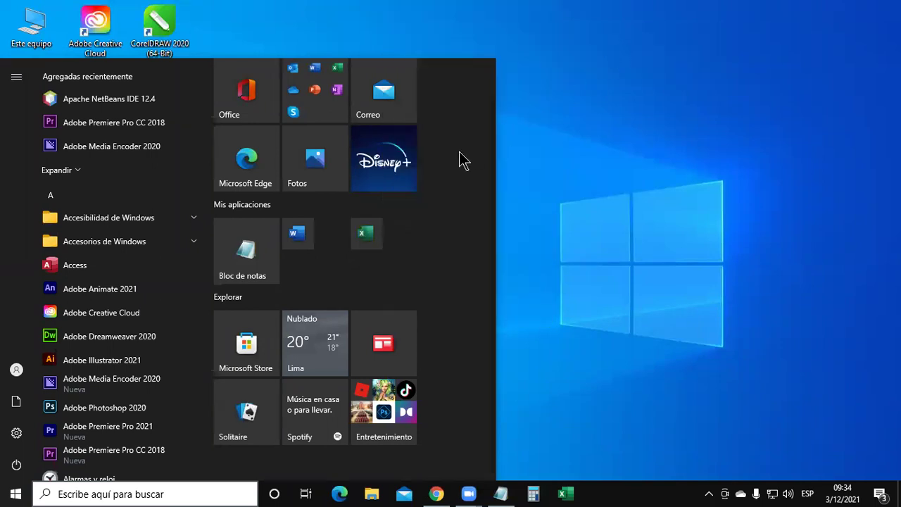
drag(366, 233, 313, 268)
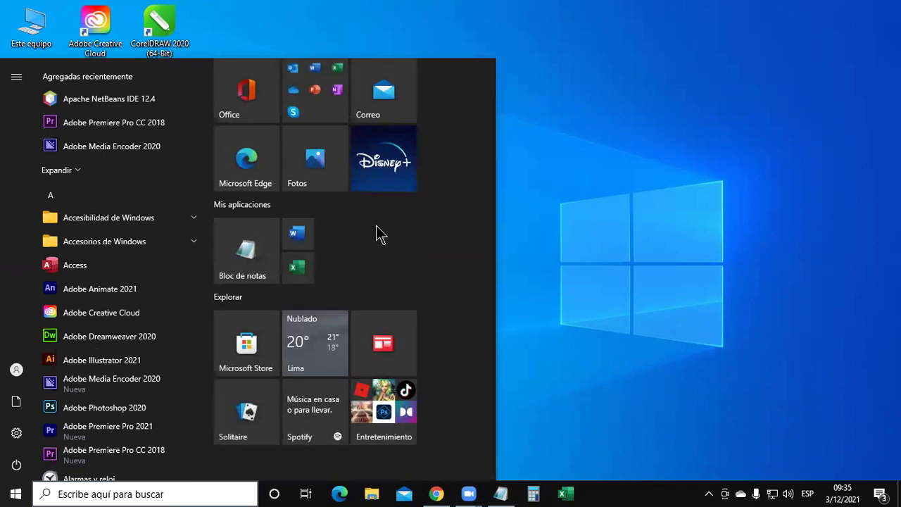
Resize the Microsoft Store tile in the Explorar group to Grande, review the tile layout, and close Start.
right_click(244, 345)
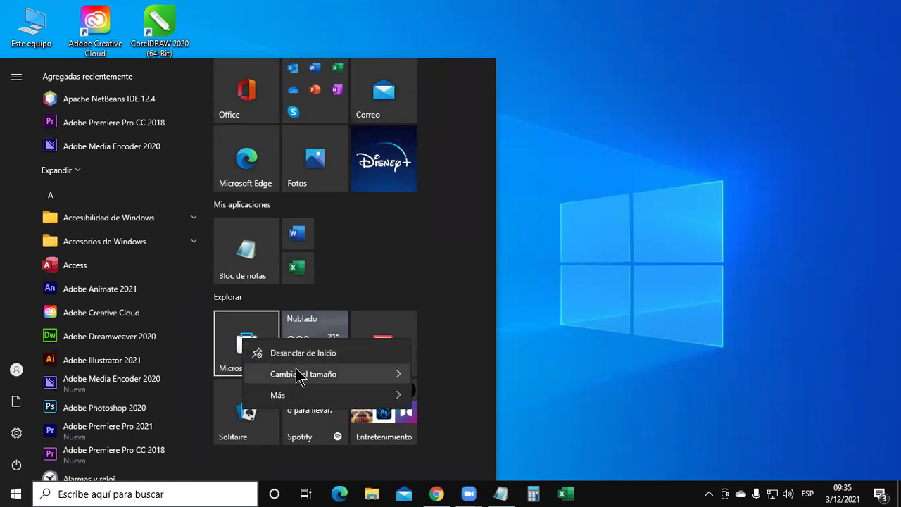
mouse_move(328, 380)
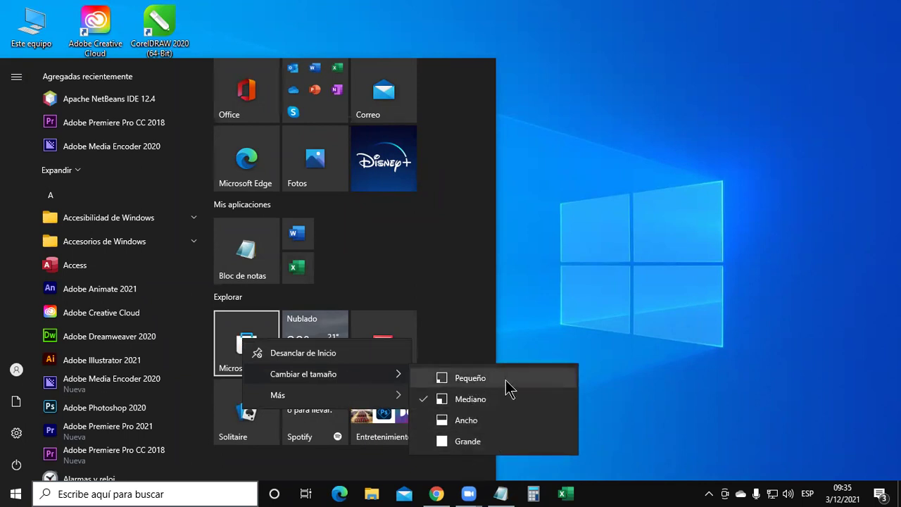
click(480, 443)
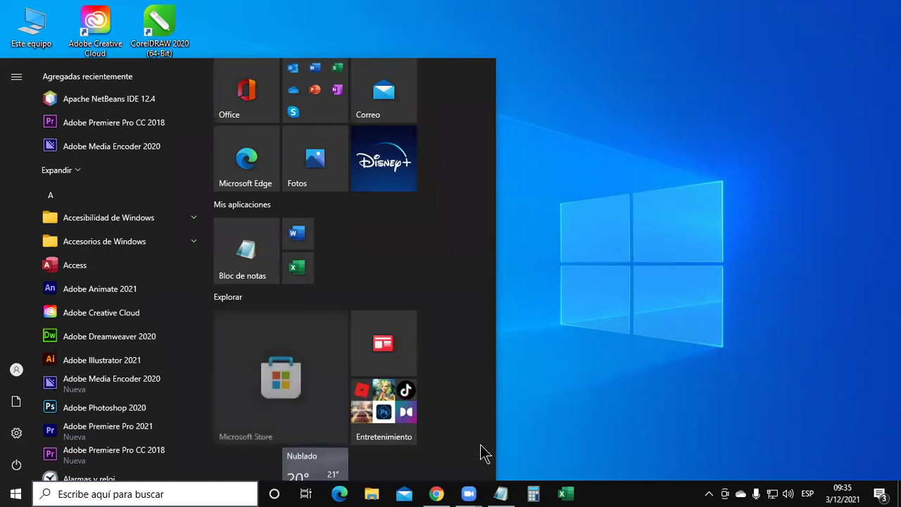
scroll(471, 369, down, 3)
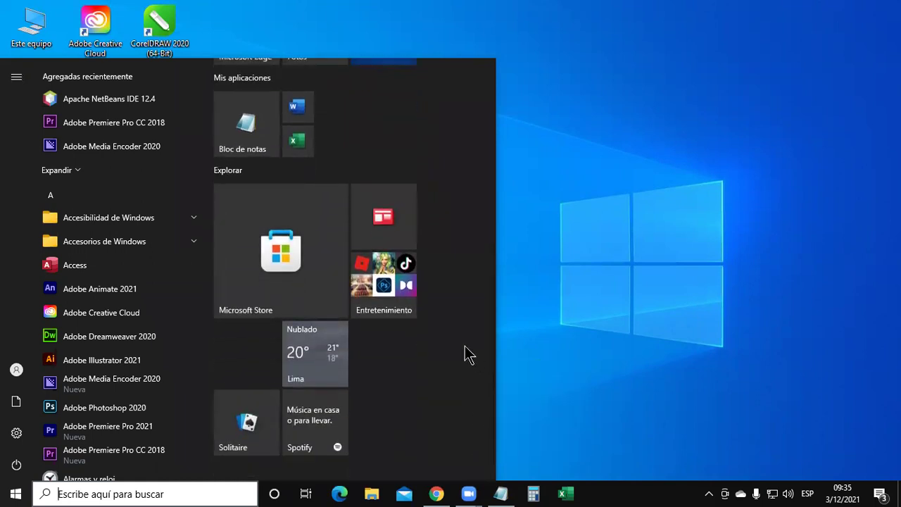
scroll(299, 395, up, 3)
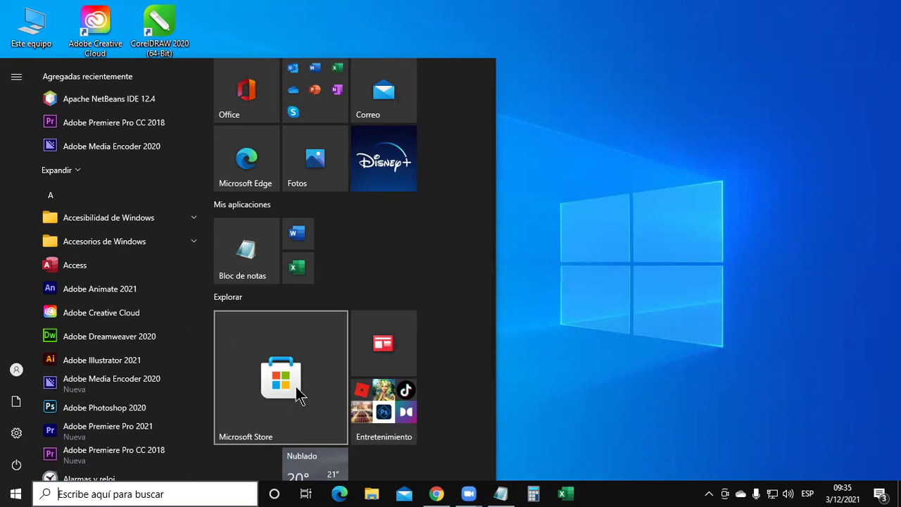
click(521, 94)
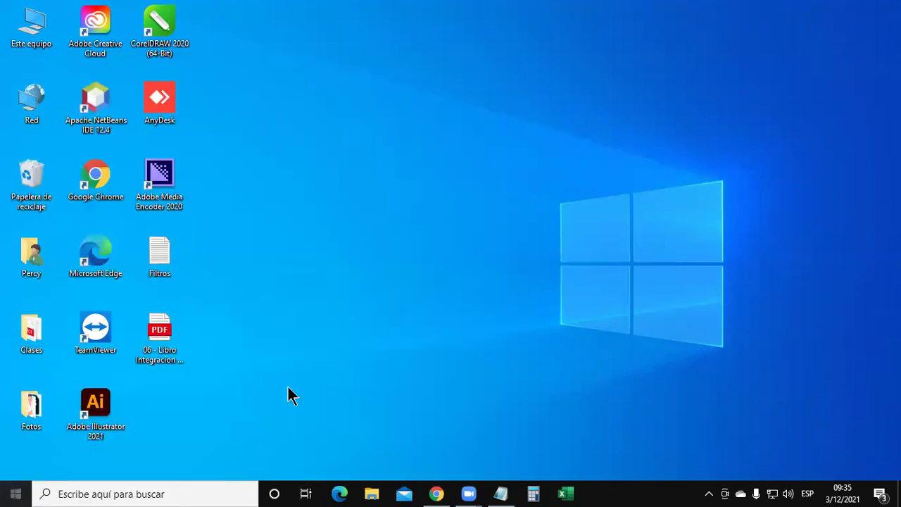
Reopen Start, resize the Microsoft Store tile to Mediano, and arrange the weather, news and Entretenimiento tiles compactly around it.
key(super)
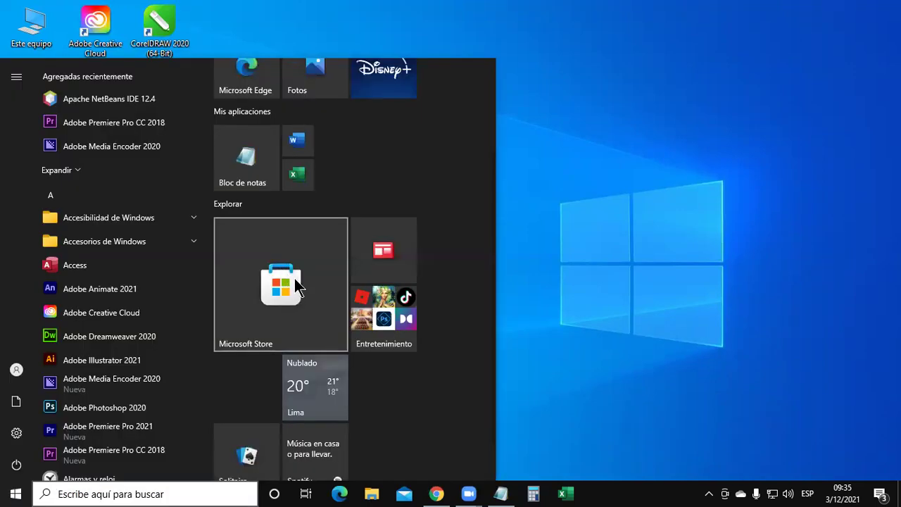
right_click(296, 268)
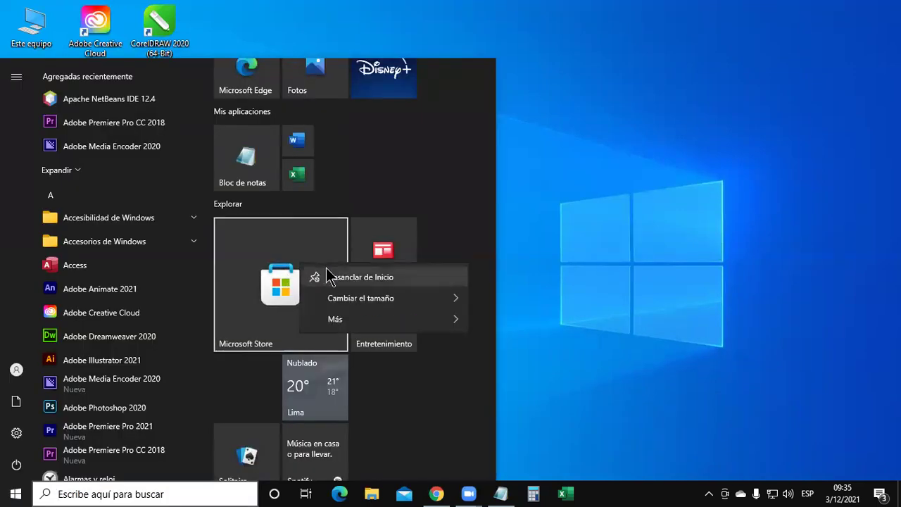
mouse_move(414, 302)
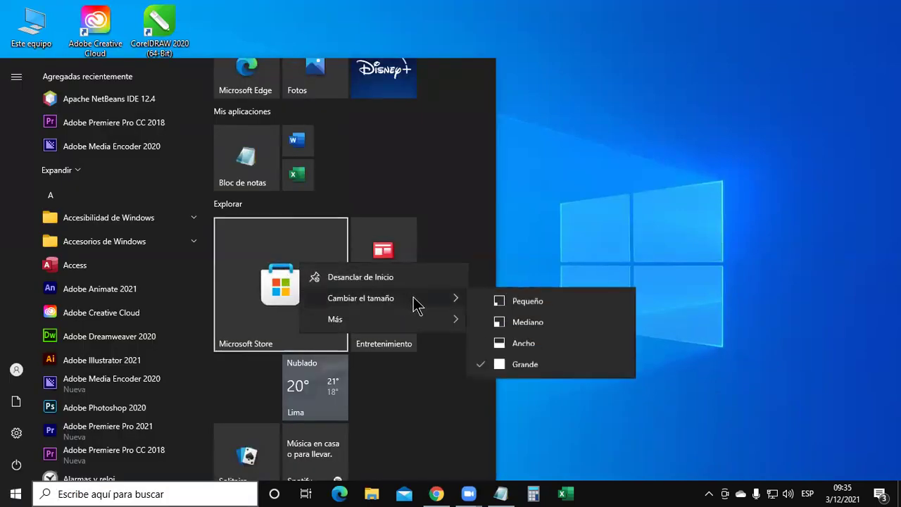
click(562, 324)
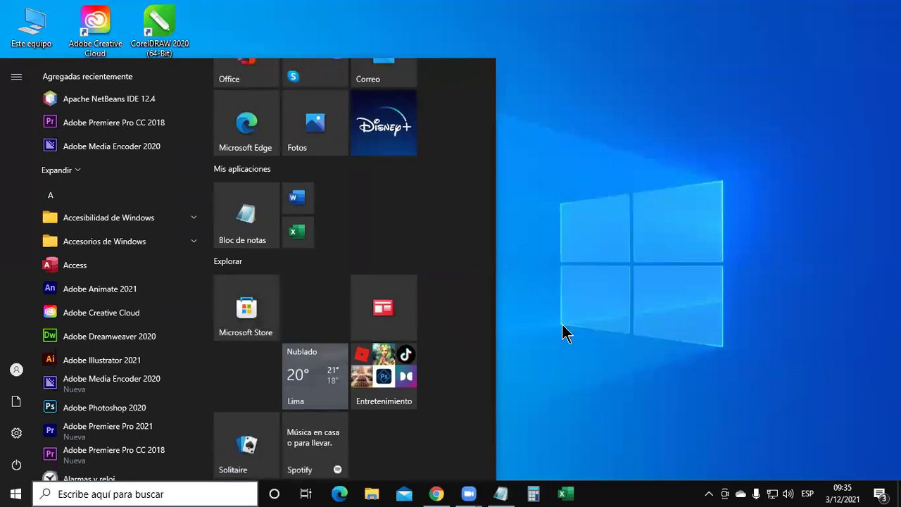
drag(311, 367, 247, 373)
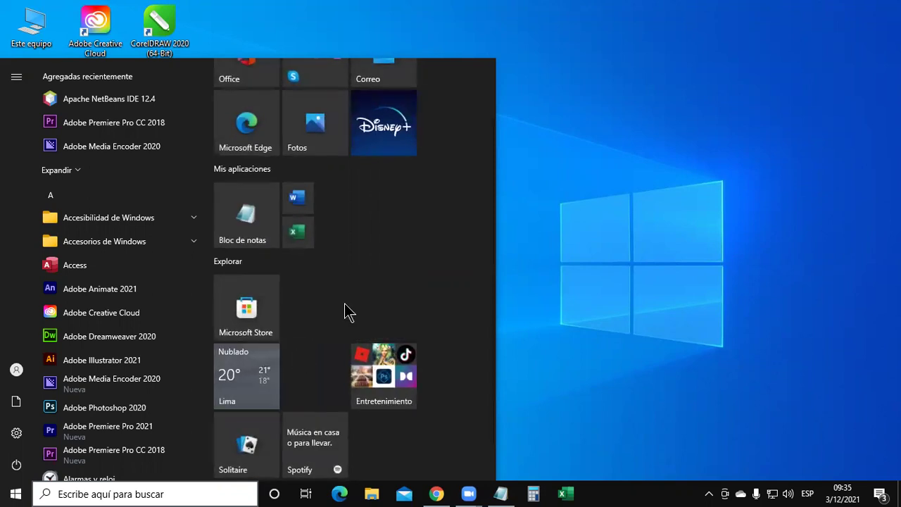
drag(350, 376, 325, 373)
Move the Mis aplicaciones group below the Explorar group and close Start.
scroll(439, 358, up, 1)
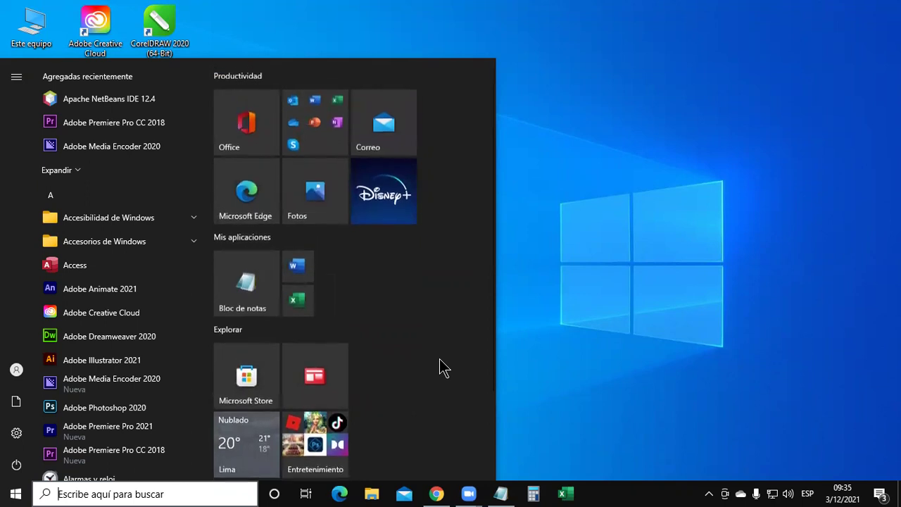
scroll(439, 359, down, 1)
scroll(434, 356, up, 1)
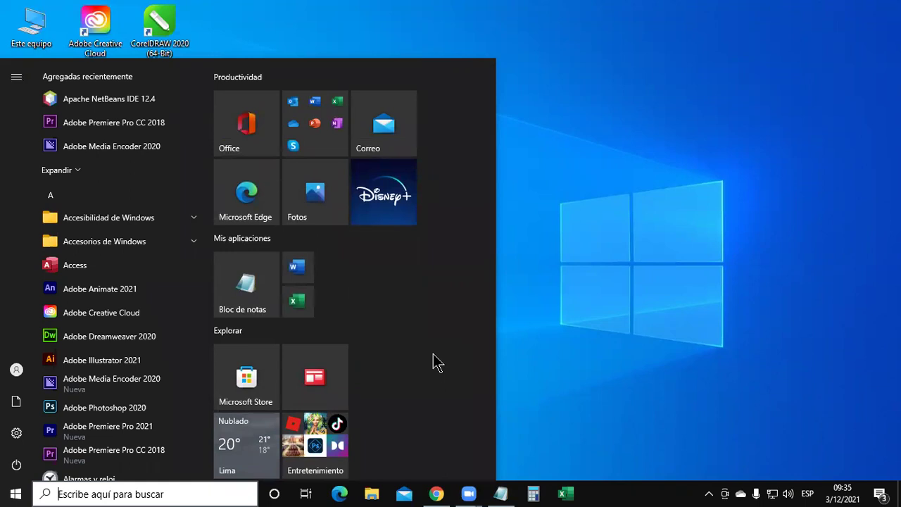
scroll(404, 341, down, 1)
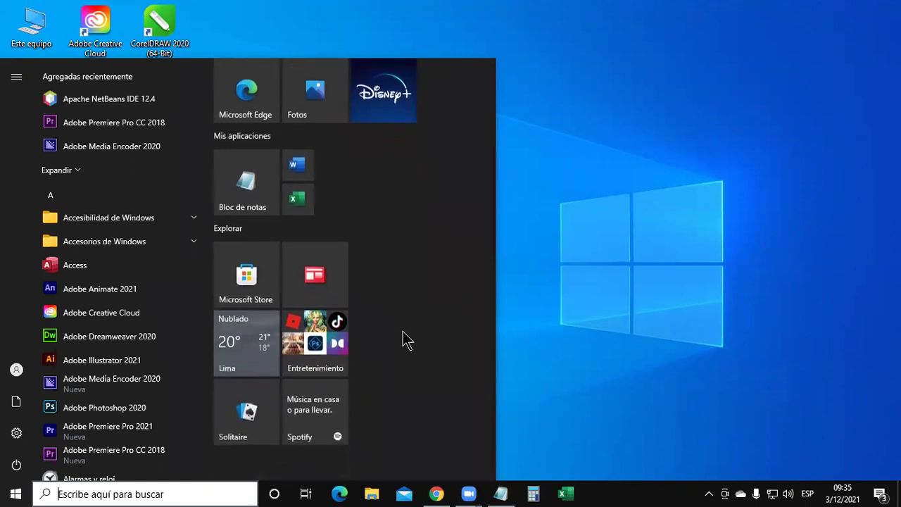
scroll(402, 332, up, 1)
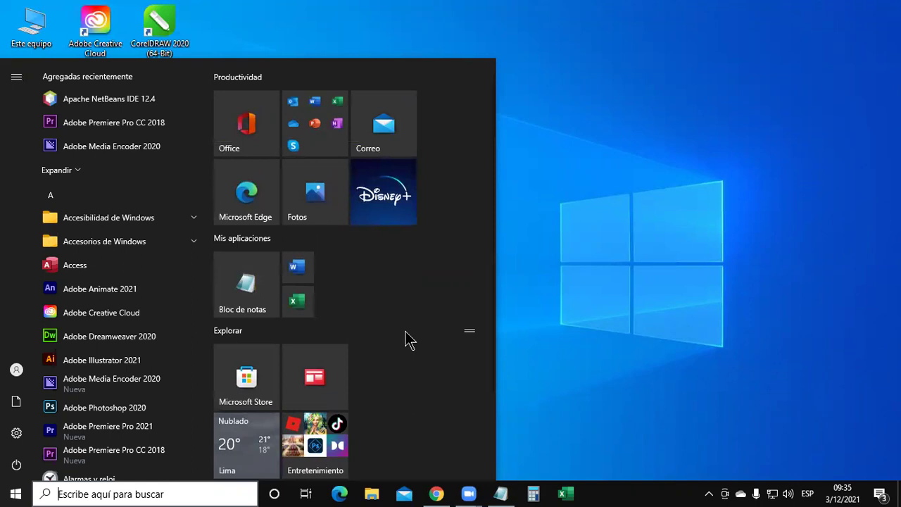
scroll(289, 253, down, 1)
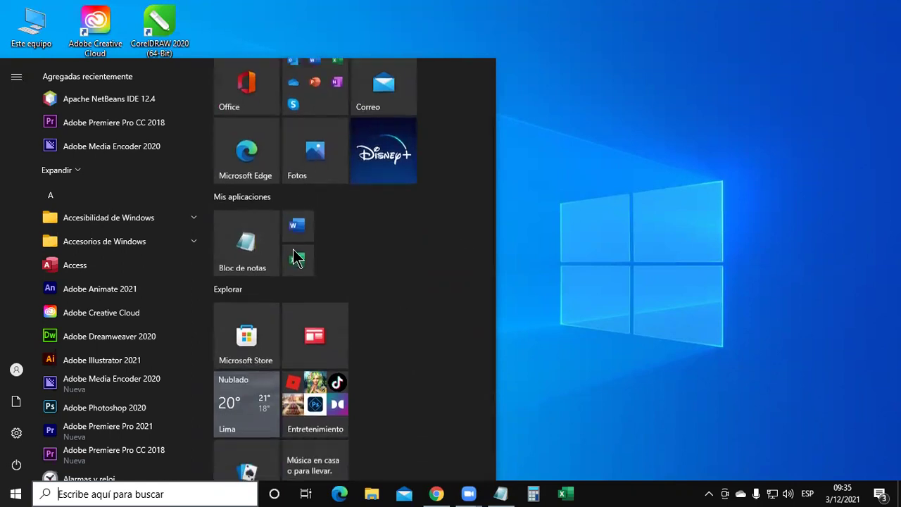
drag(255, 176, 252, 369)
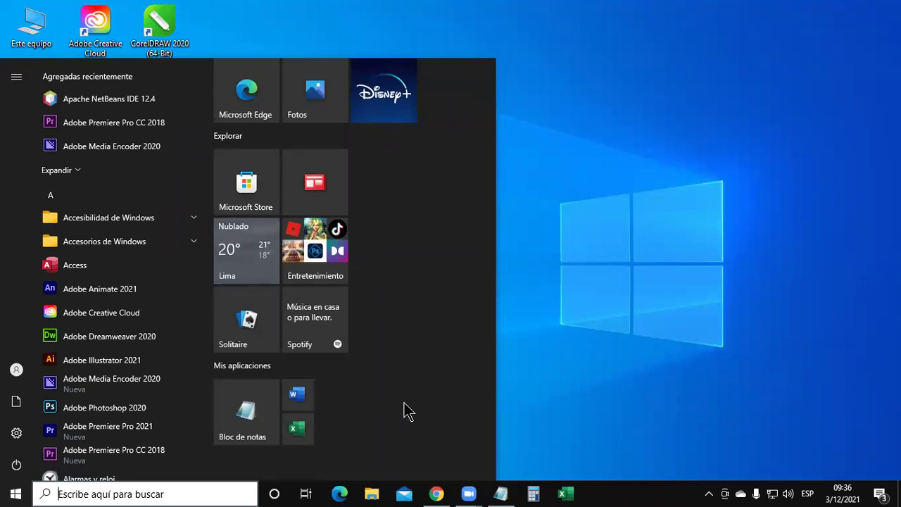
click(603, 307)
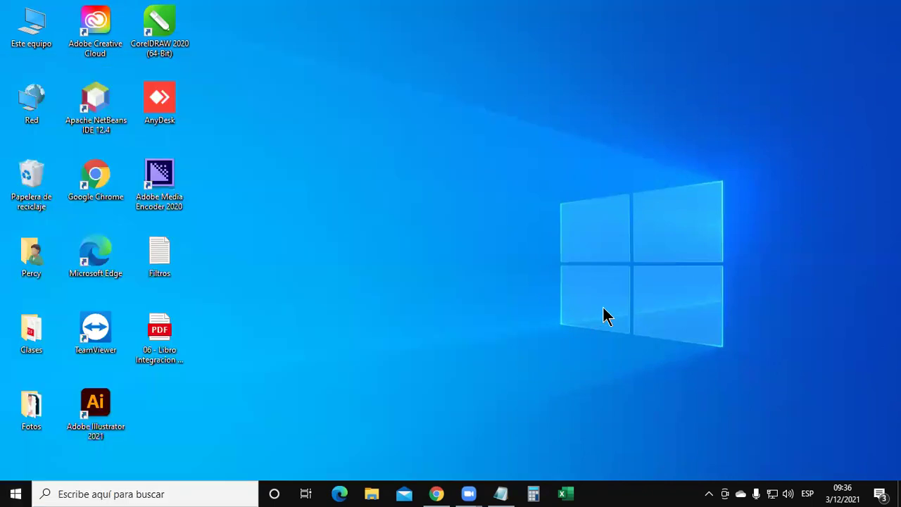
Switch to the Notepad class notes and highlight the steps for pinning icons to Start or the taskbar for review.
click(500, 494)
click(342, 338)
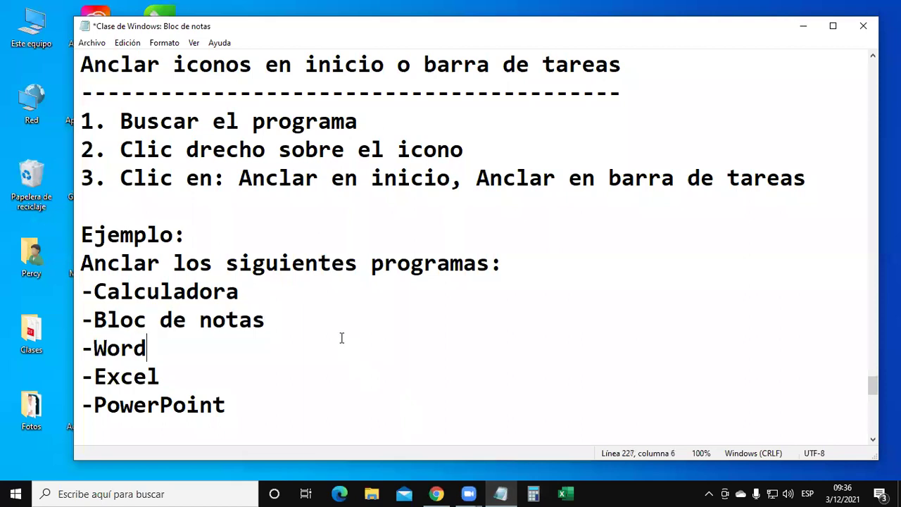
drag(81, 69, 827, 201)
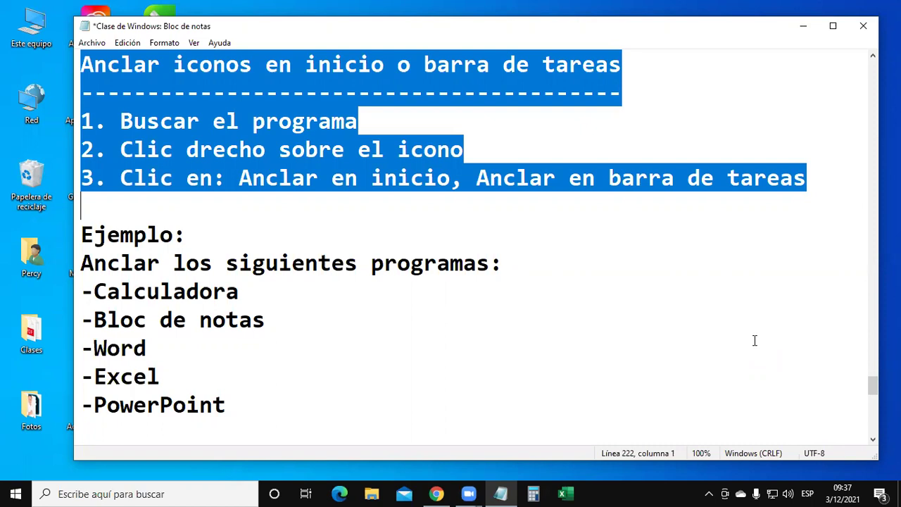
click(552, 351)
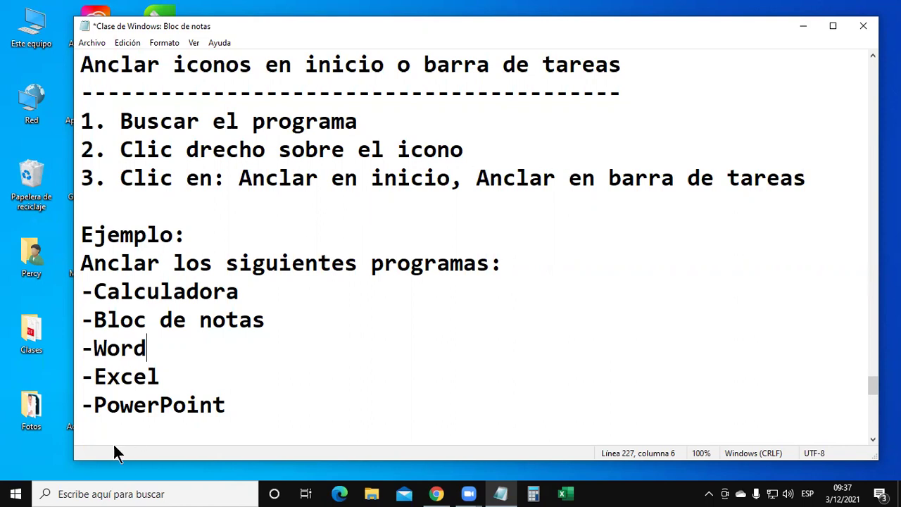
Find TeamViewer in the Start app list and choose Desinstalar to open Programas y características.
click(17, 495)
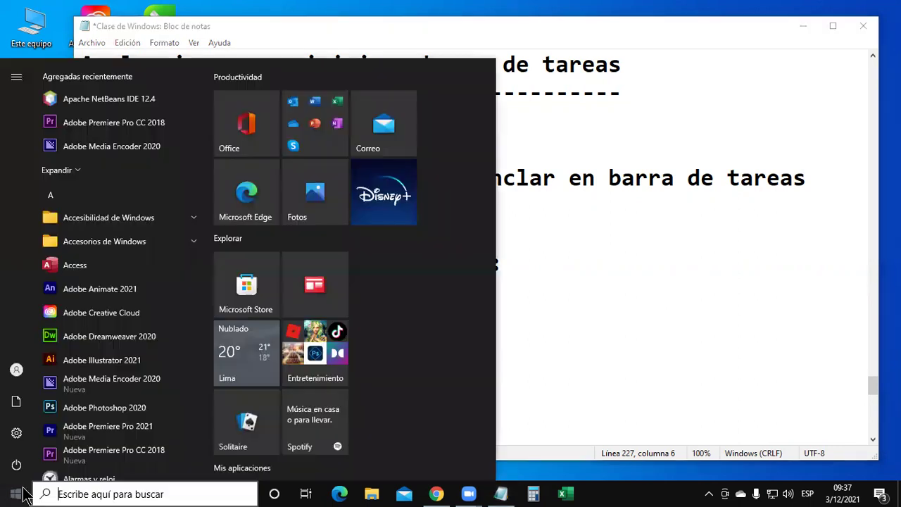
scroll(114, 200, down, 5)
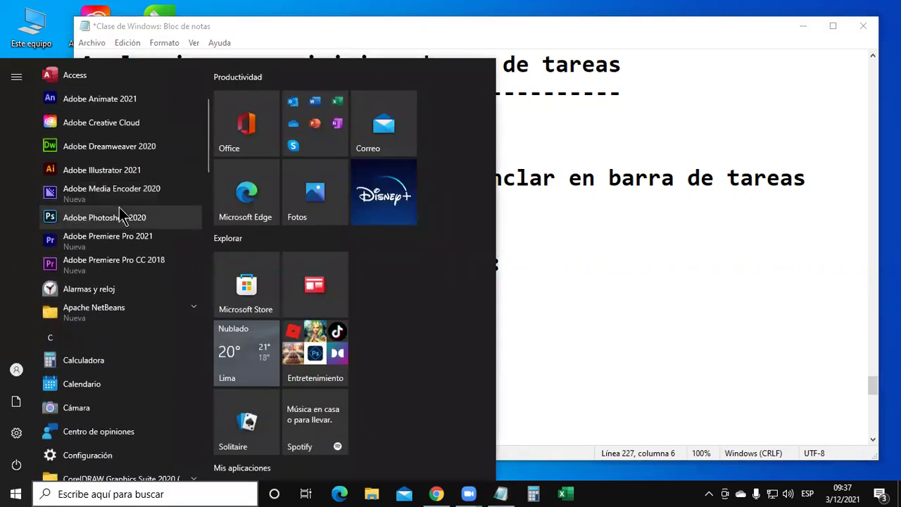
scroll(124, 223, down, 2)
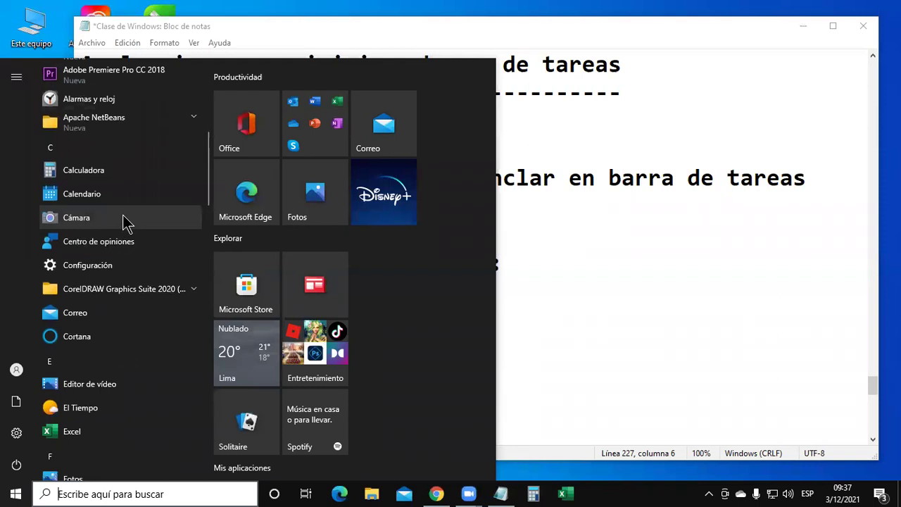
scroll(124, 219, down, 10)
scroll(129, 227, down, 11)
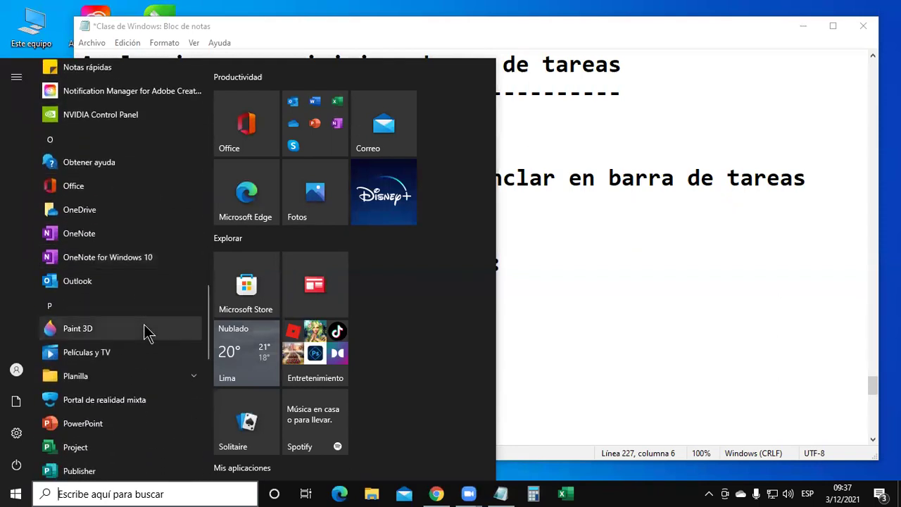
scroll(143, 333, down, 9)
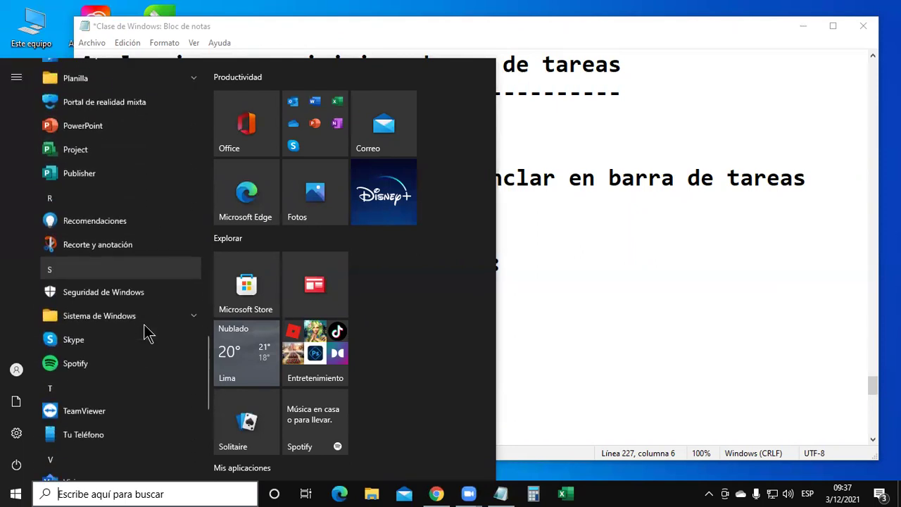
scroll(145, 336, down, 4)
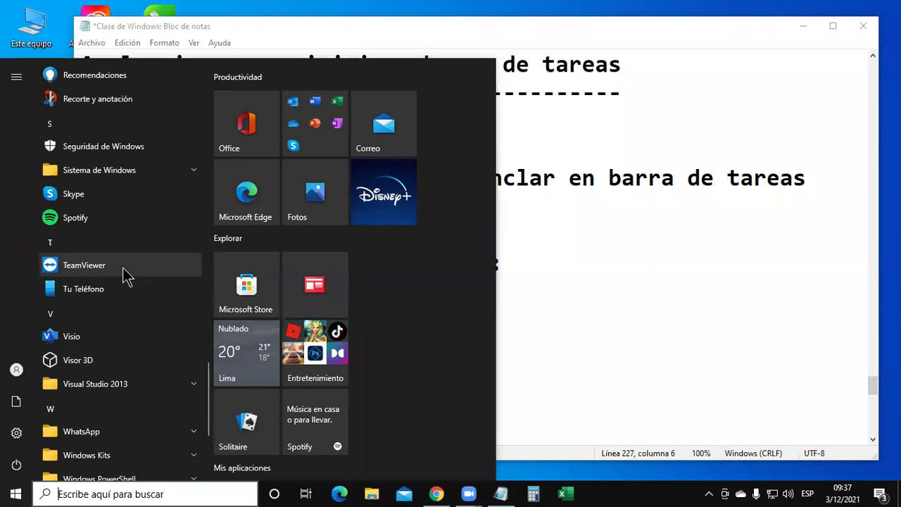
right_click(123, 270)
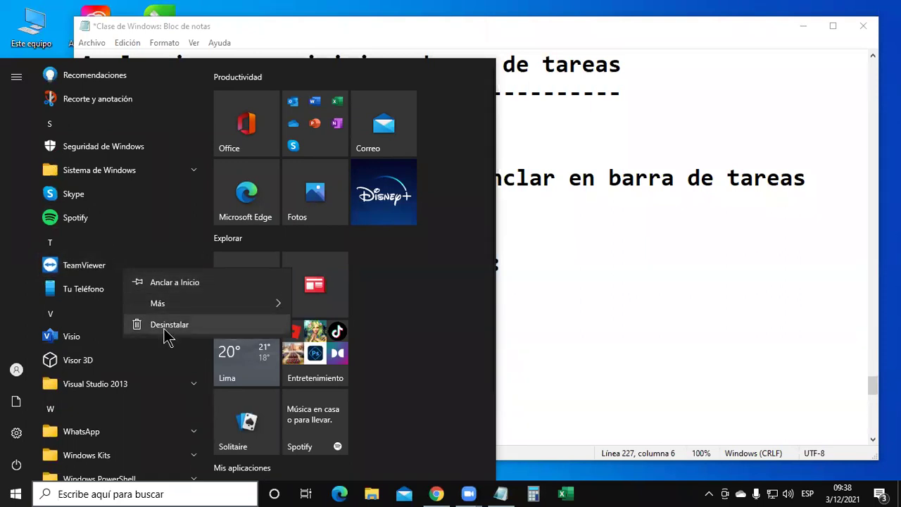
key(Escape)
key(Escape)
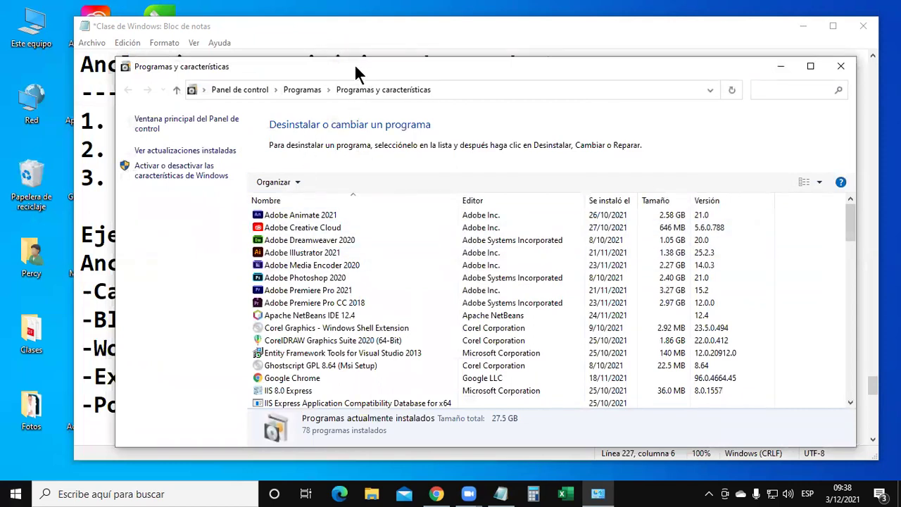
Browse the installed programs in Programas y características, select TeamViewer in the list, and close the window without uninstalling.
drag(355, 73, 380, 75)
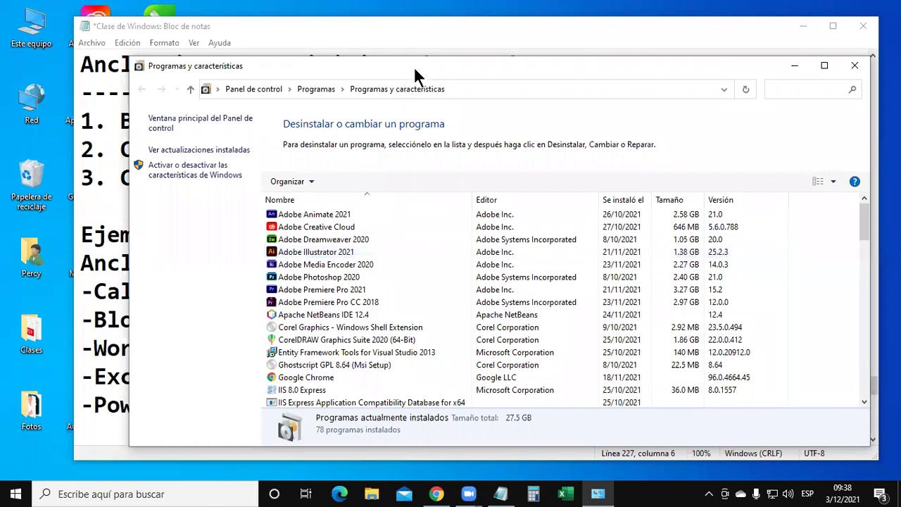
drag(414, 66, 389, 64)
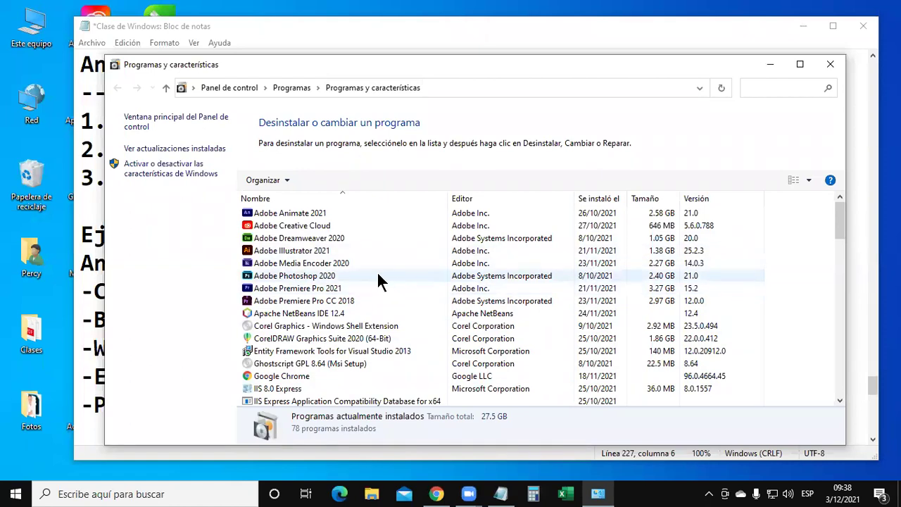
scroll(377, 278, down, 3)
scroll(375, 275, down, 2)
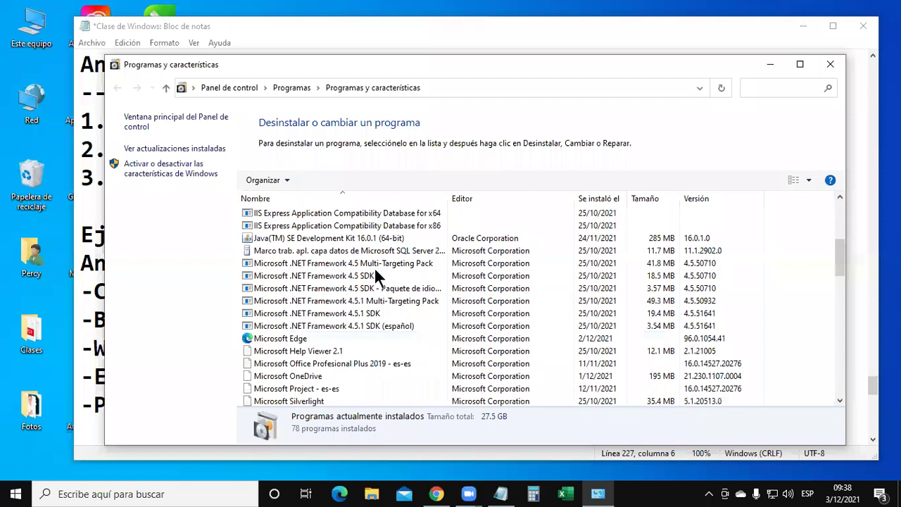
scroll(376, 270, down, 1)
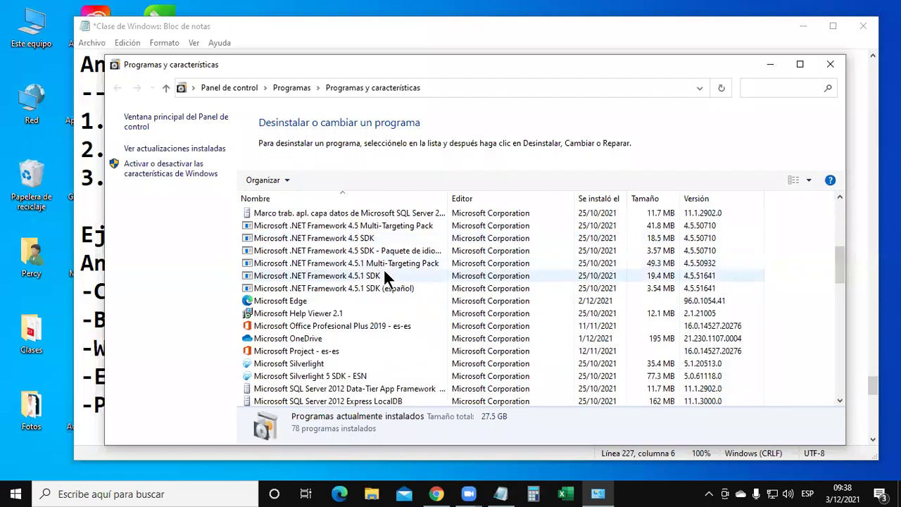
scroll(384, 268, up, 3)
scroll(388, 270, up, 3)
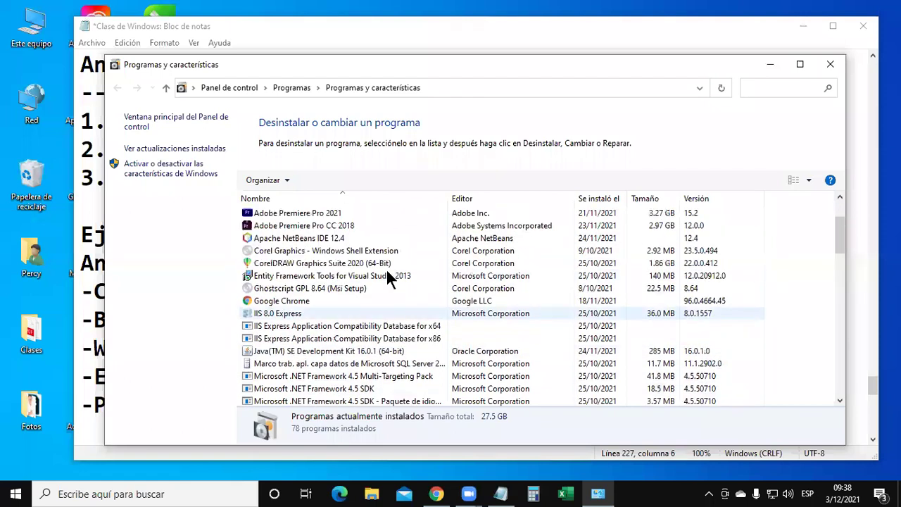
scroll(391, 278, down, 3)
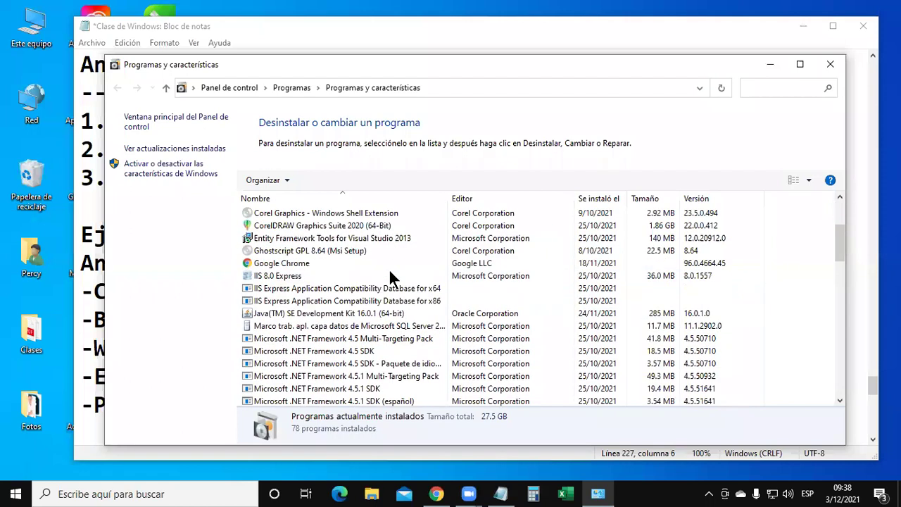
scroll(391, 278, down, 4)
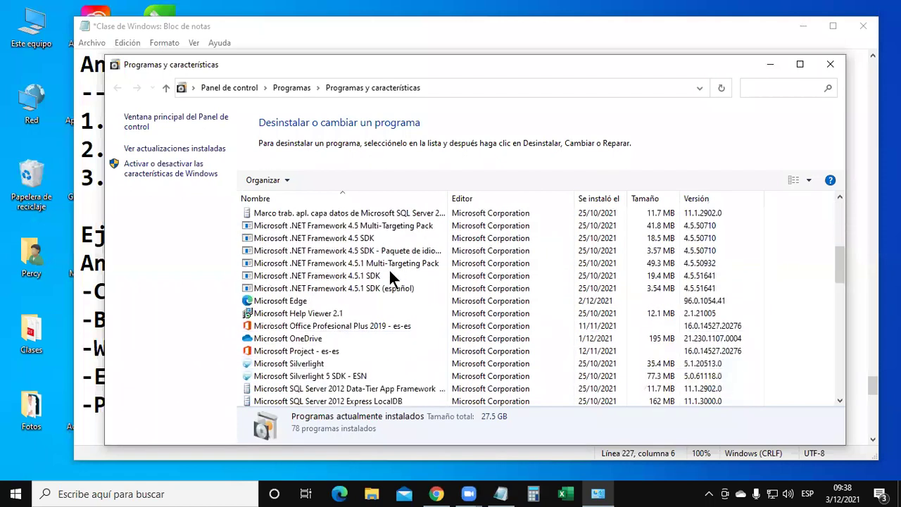
scroll(390, 271, down, 3)
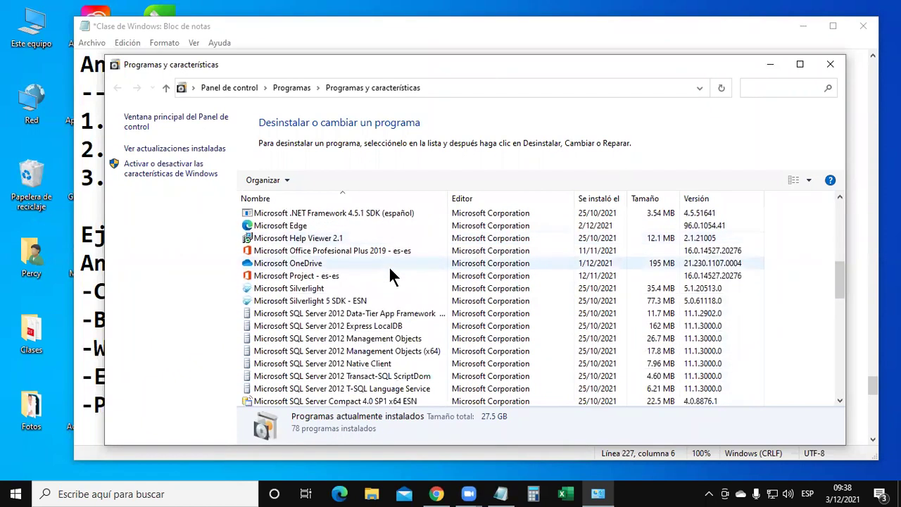
scroll(390, 271, down, 10)
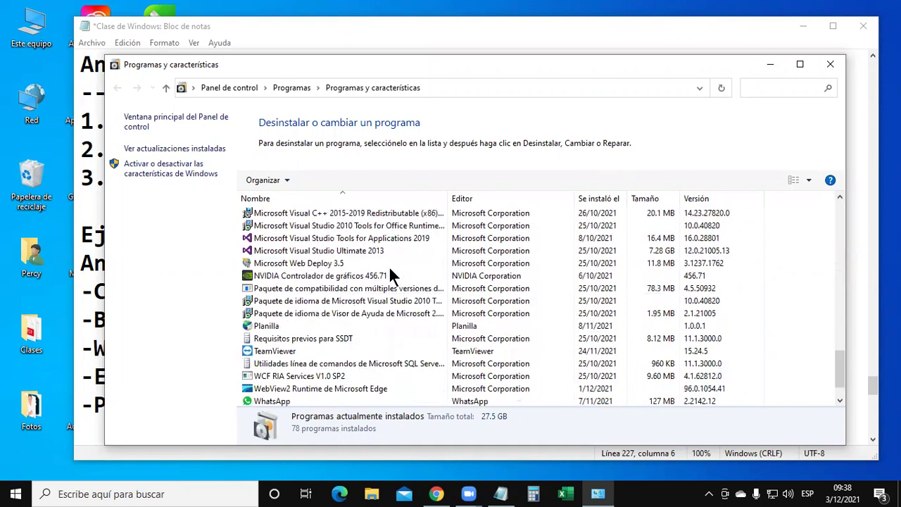
click(269, 354)
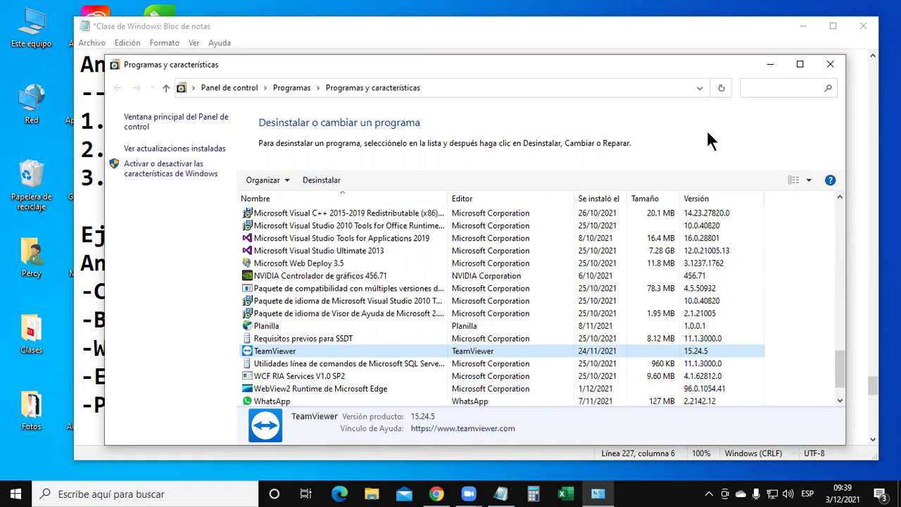
click(830, 64)
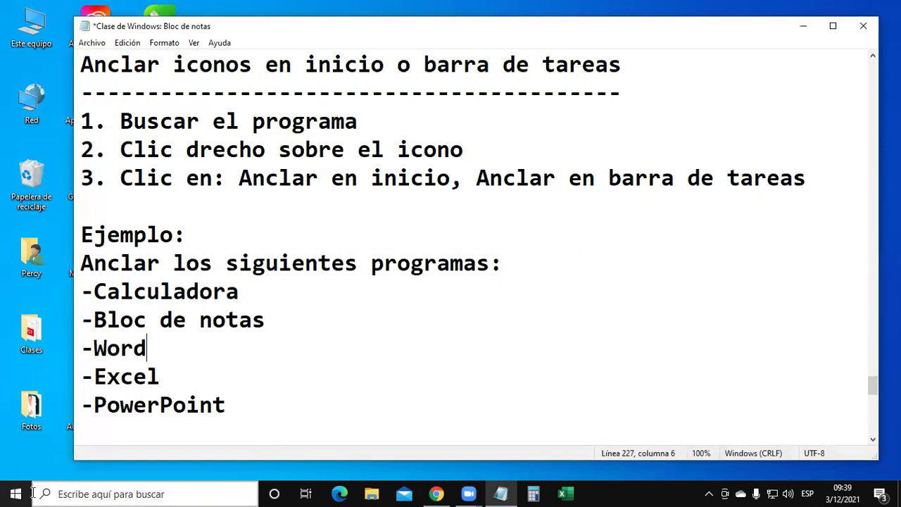
Choose Desinstalar for Adobe Animate 2021 in the Start app list, view the installed programs, and close the window.
click(17, 493)
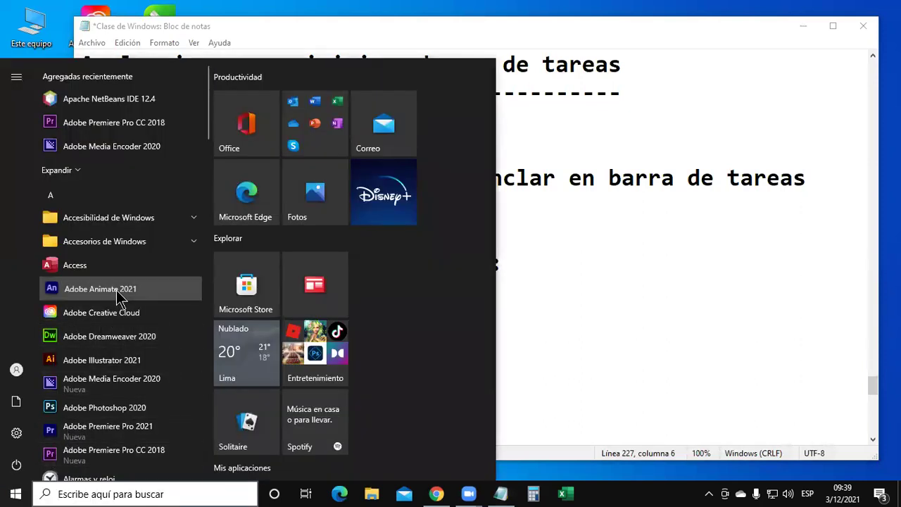
right_click(117, 296)
click(171, 348)
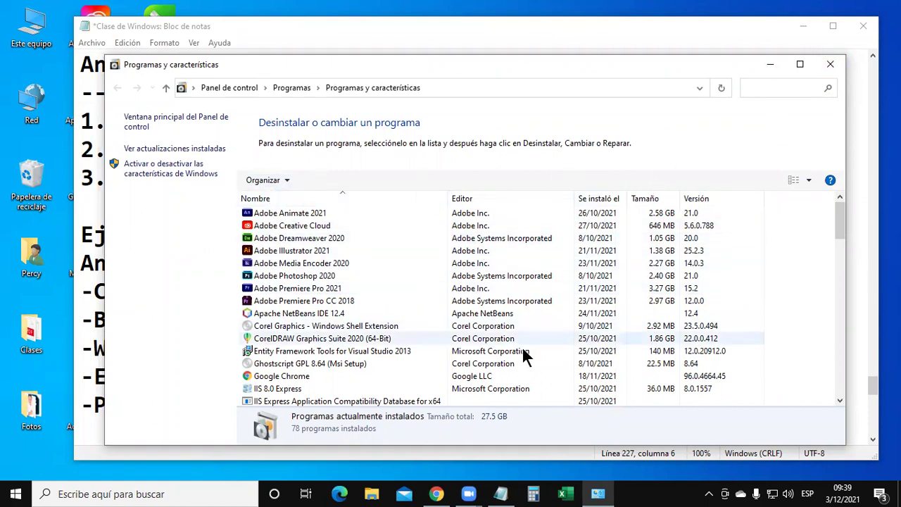
click(830, 64)
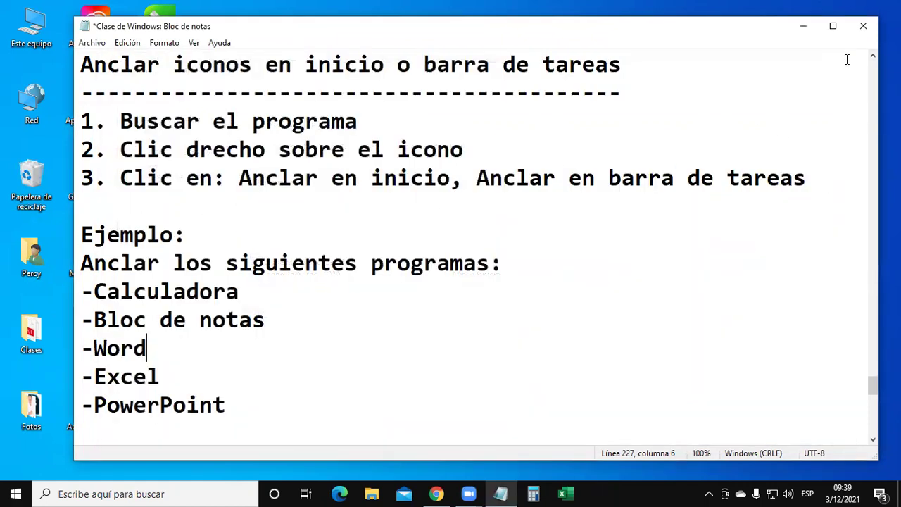
Minimize the class notes to show the desktop and its icons.
click(803, 26)
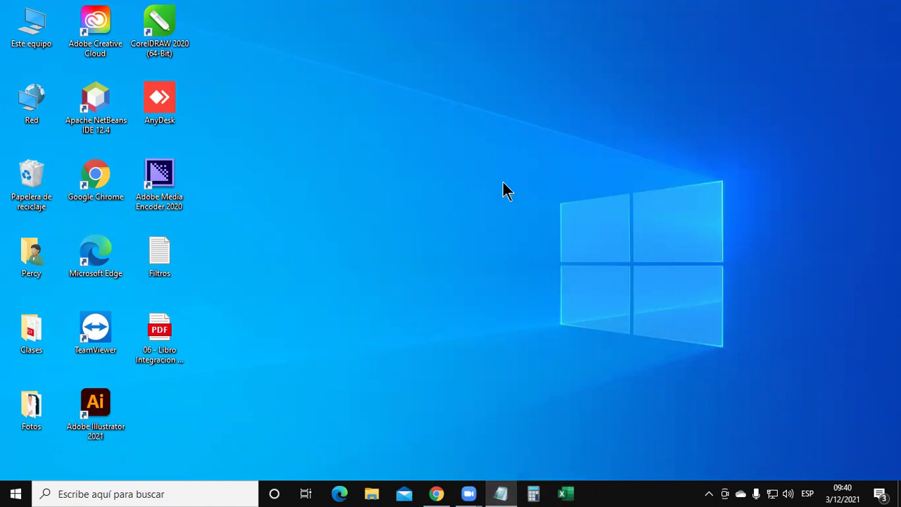
right_click(427, 108)
click(516, 141)
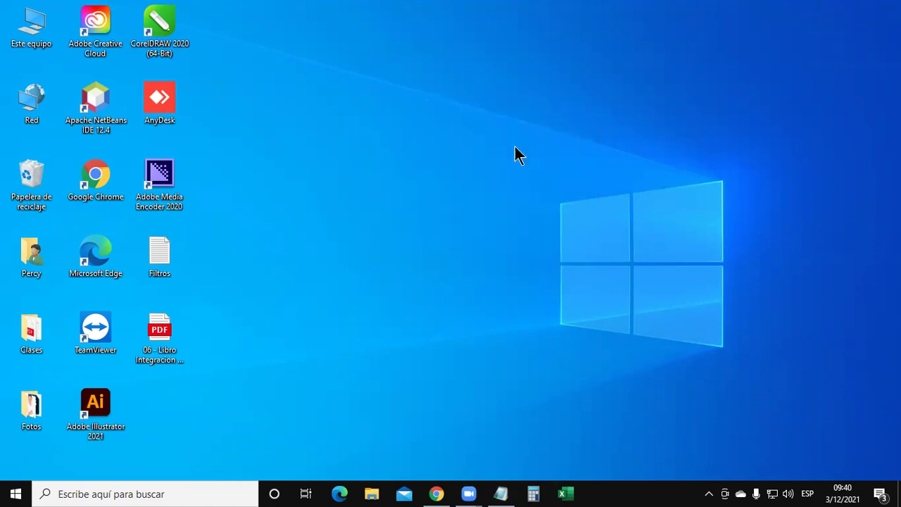
Return to the Notepad class notes and add the heading "Crear Accesos directos" underlined with dashes in the blank area below the pinning section.
click(501, 493)
scroll(288, 346, down, 4)
scroll(282, 331, down, 2)
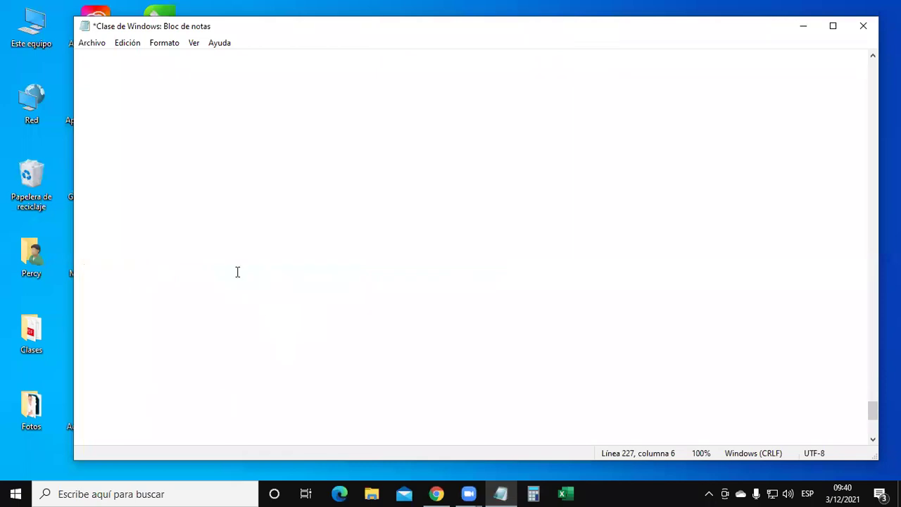
click(110, 81)
text(Crear Accesos directos)
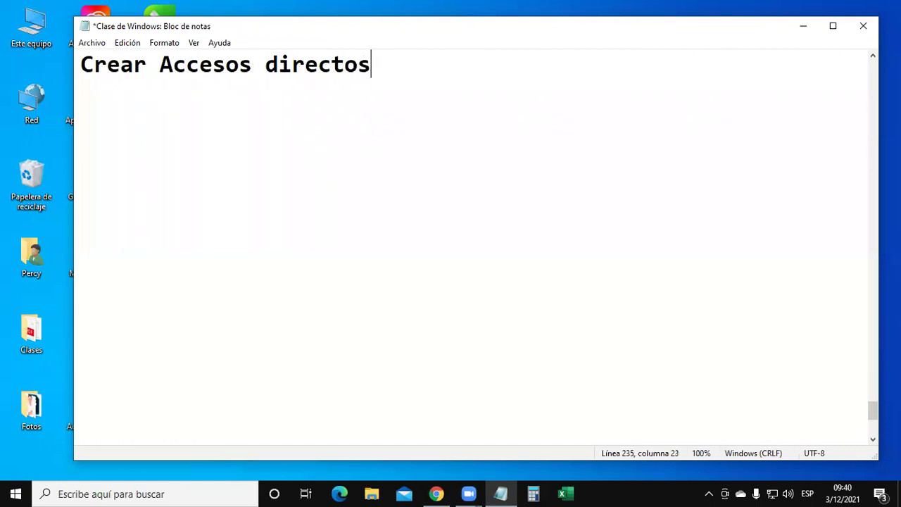
key(Return)
text(----------------------)
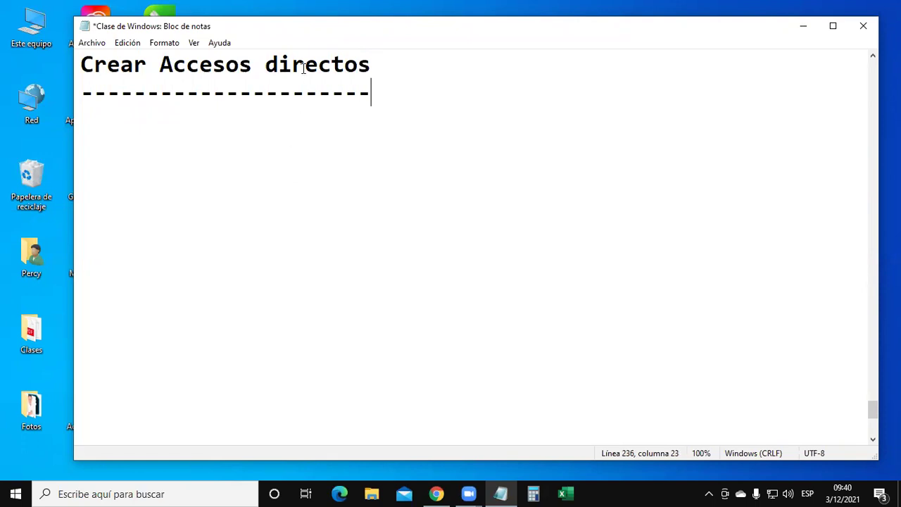
Move the notes window around the desktop and minimize it to uncover the icons.
drag(259, 29, 265, 31)
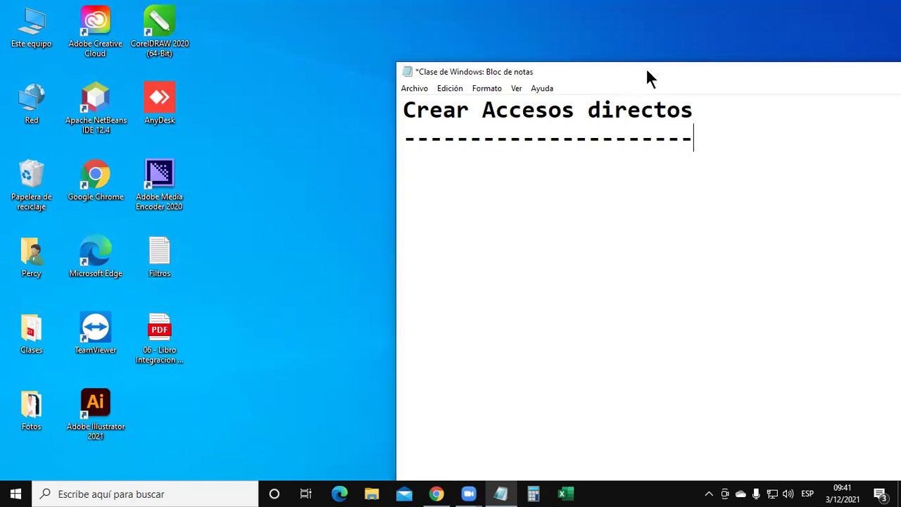
drag(645, 70, 427, 62)
drag(641, 71, 434, 67)
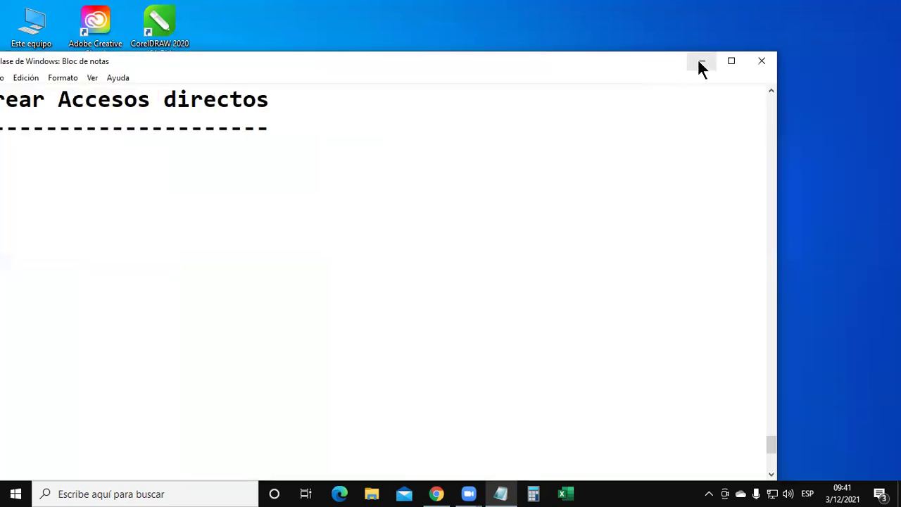
click(700, 62)
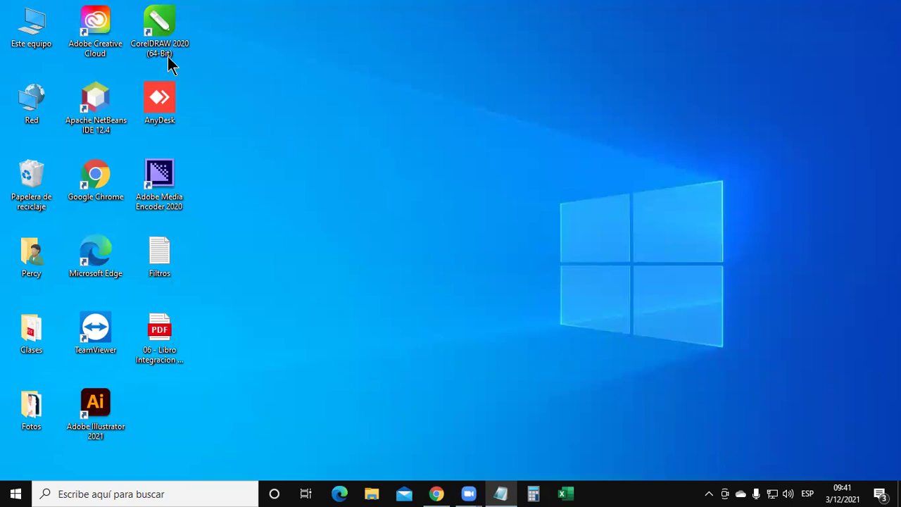
Move the CorelDRAW 2020, Apache NetBeans, Google Chrome and TeamViewer shortcuts into one column near the middle-right of the desktop.
drag(168, 57, 557, 131)
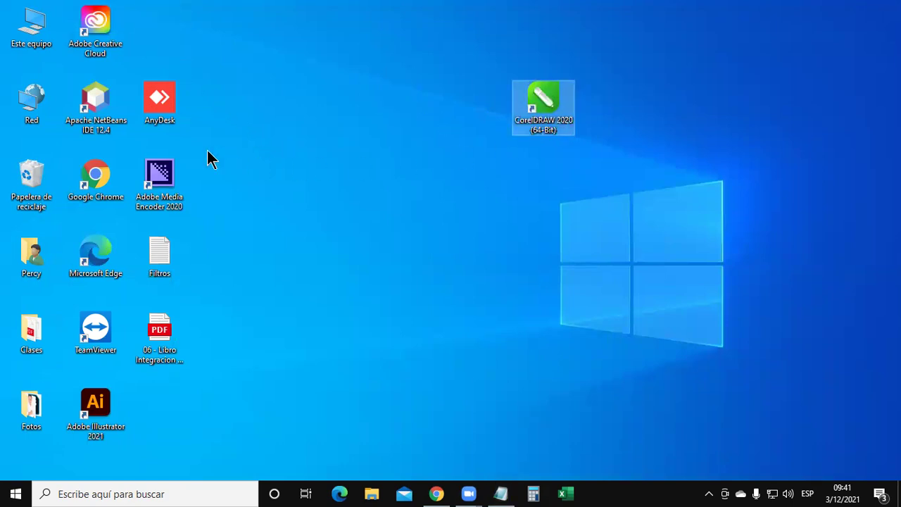
drag(96, 116, 544, 182)
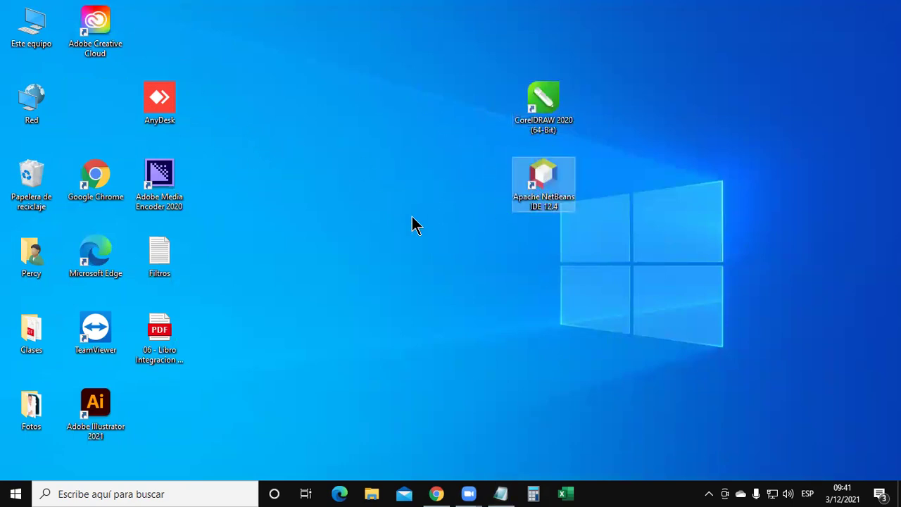
drag(117, 203, 546, 266)
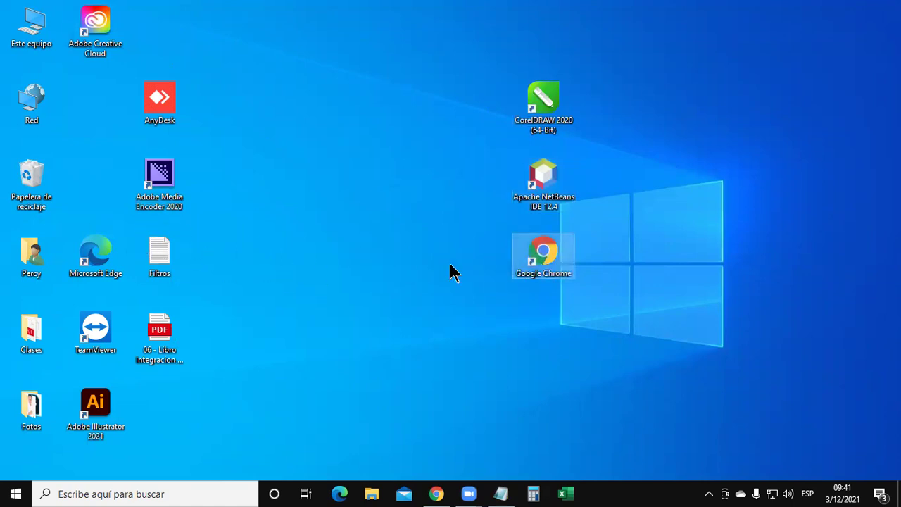
drag(117, 324, 549, 333)
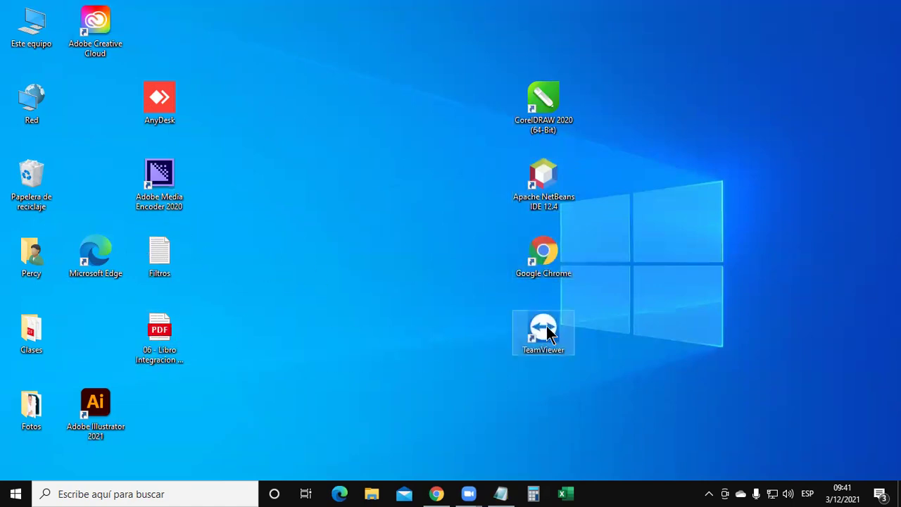
Move the Adobe Creative Cloud, Microsoft Edge and Adobe Illustrator 2021 shortcuts into a second column beside the CorelDRAW column.
click(119, 54)
drag(119, 53, 588, 171)
drag(92, 255, 610, 182)
drag(97, 408, 653, 284)
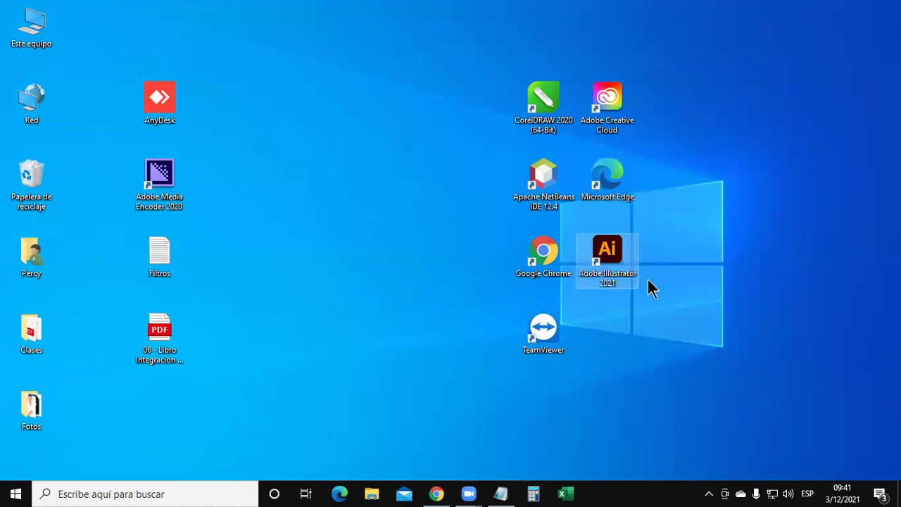
Move the Adobe Media Encoder 2020 shortcut beneath Adobe Illustrator 2021 in the second column of shortcuts.
drag(153, 195, 605, 357)
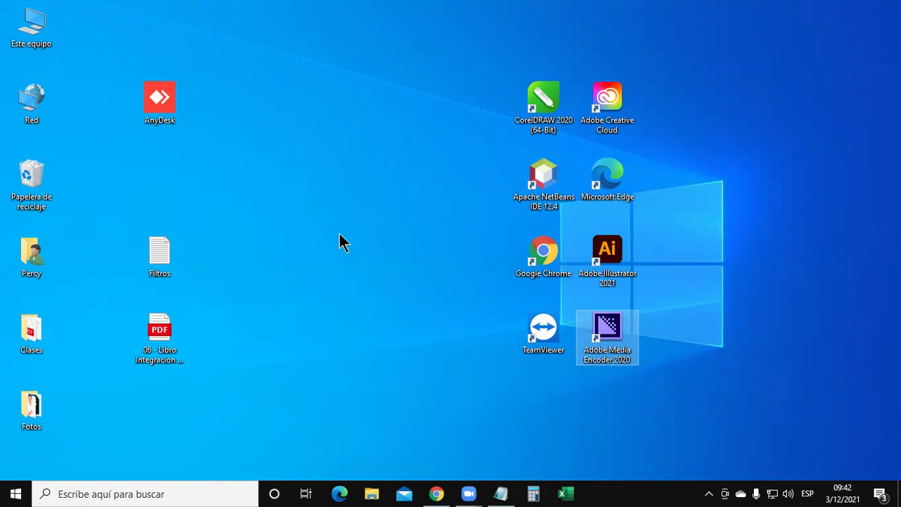
Return to the Notepad class notes and write "1. Clic derecho sobbre el escritorio" below the underlined "Crear Accesos directos" heading.
click(502, 495)
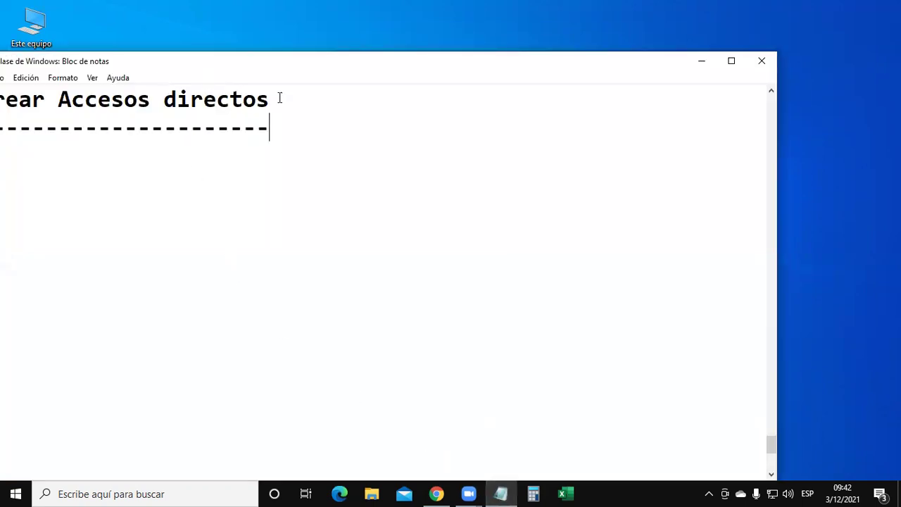
click(199, 175)
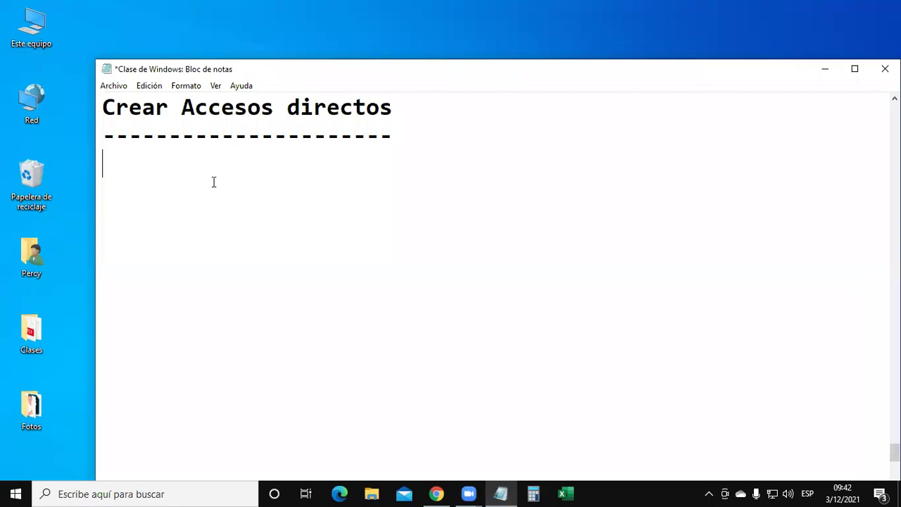
text(1. Clic )
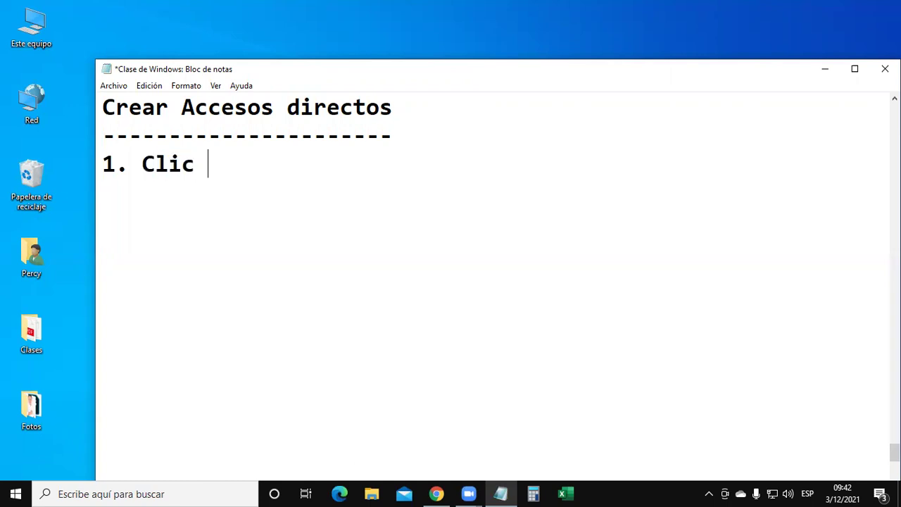
text(derechoi)
key(BackSpace)
text(sobb)
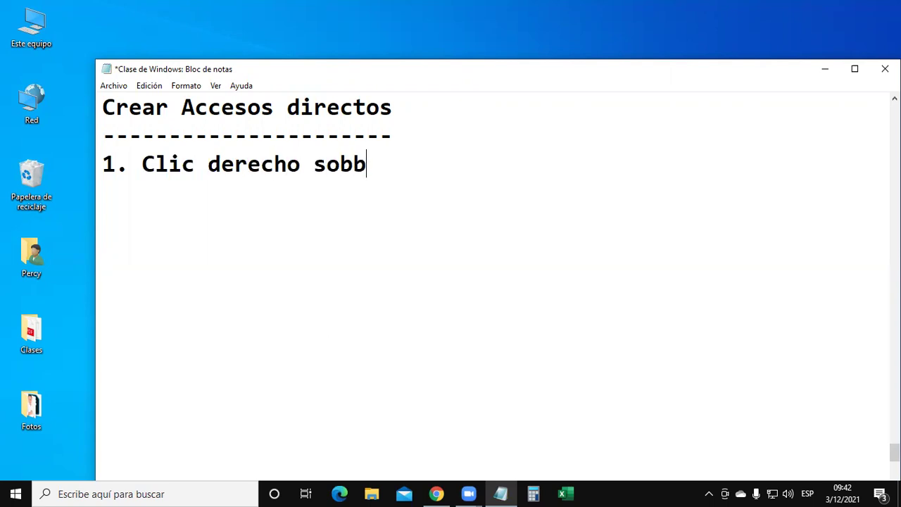
text(re el e)
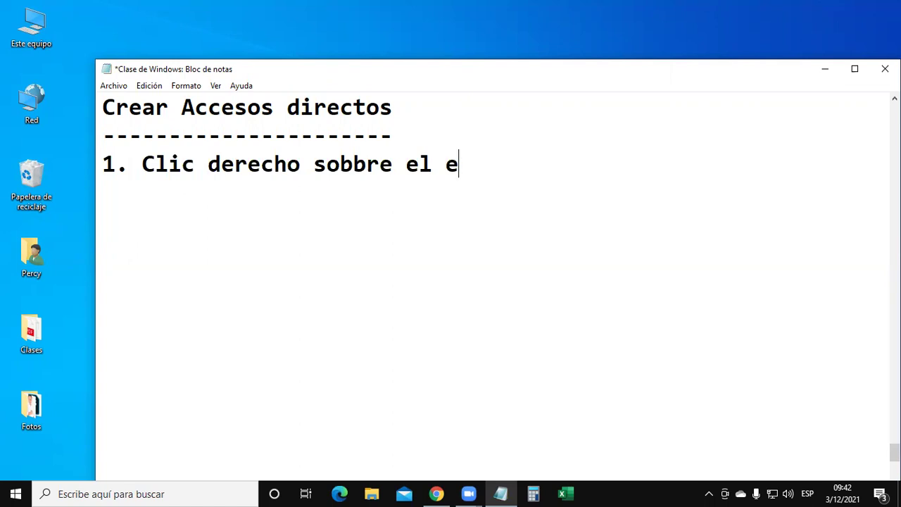
text(scrito)
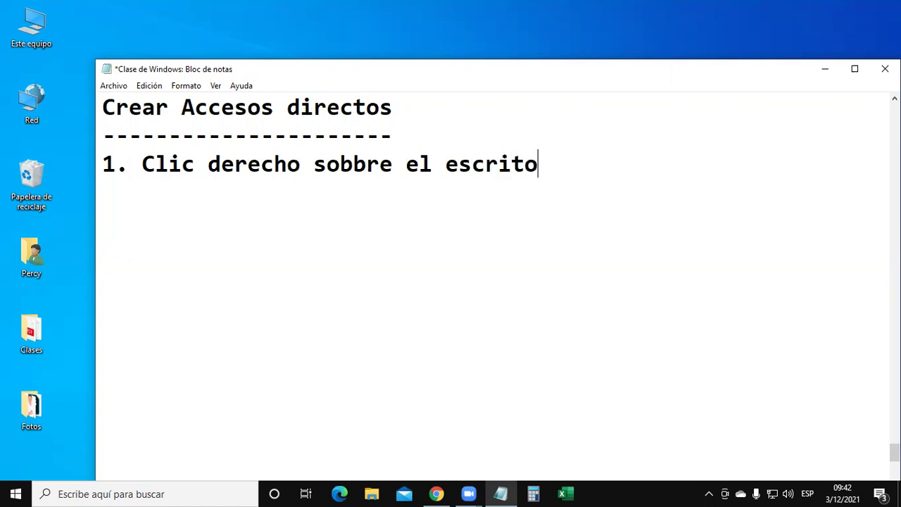
text(rio)
key(Return)
Add the lines "2. Nuevo" and "3. Clic en: Acceso directo" to the shortcut instructions, then switch focus to the desktop.
text(2)
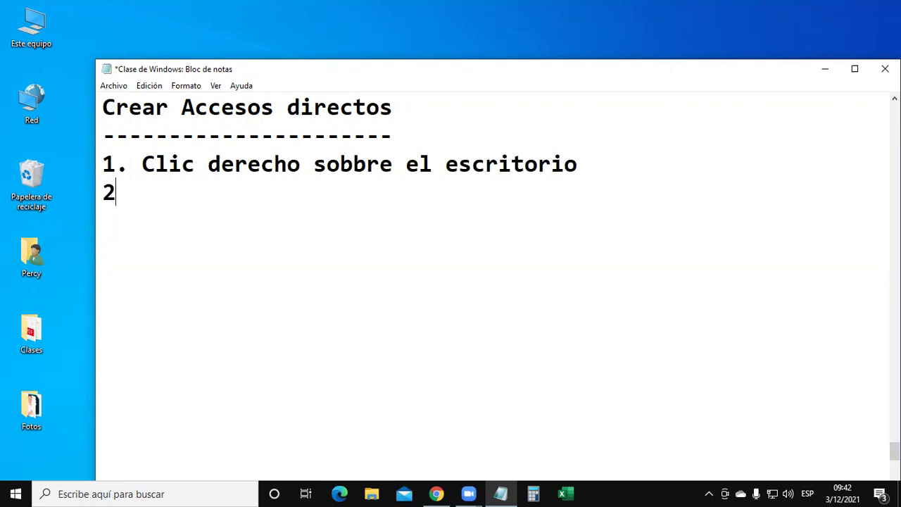
text(. Nuevo)
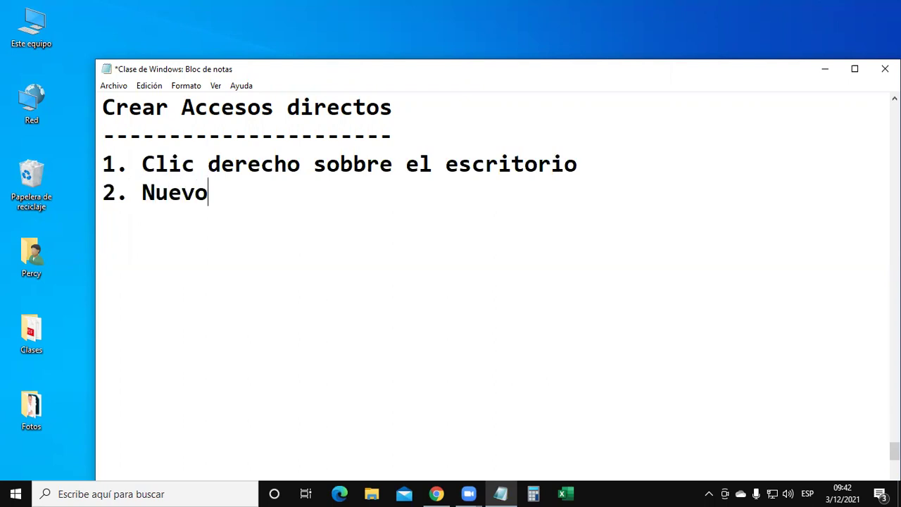
key(Return)
text(3.)
text( Clic)
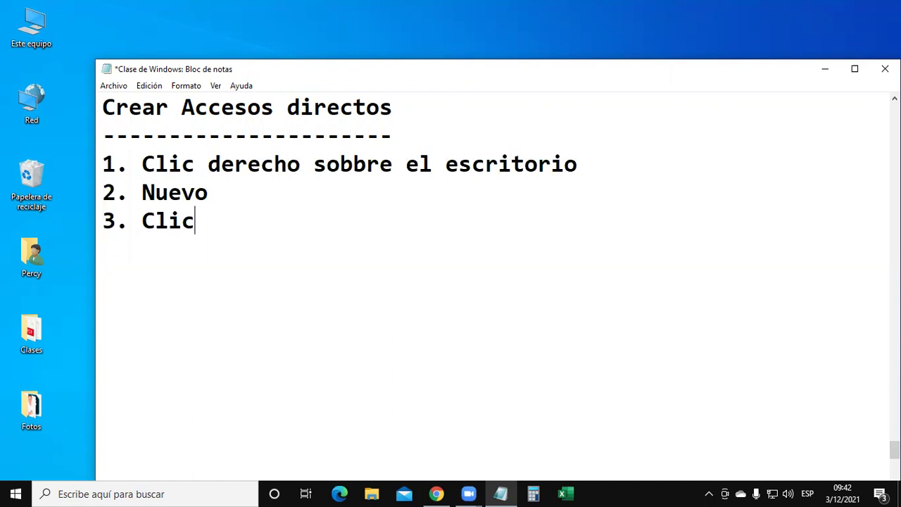
text( en: Acceso )
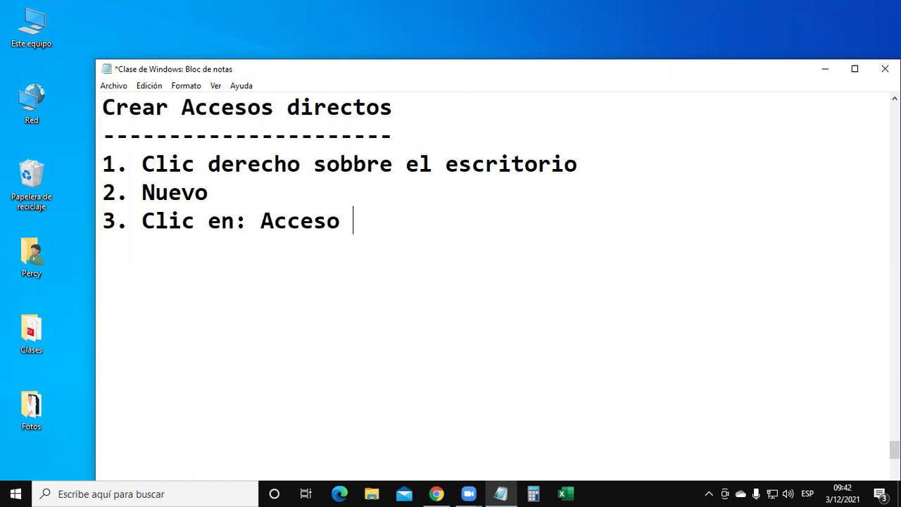
text(direcv)
key(BackSpace)
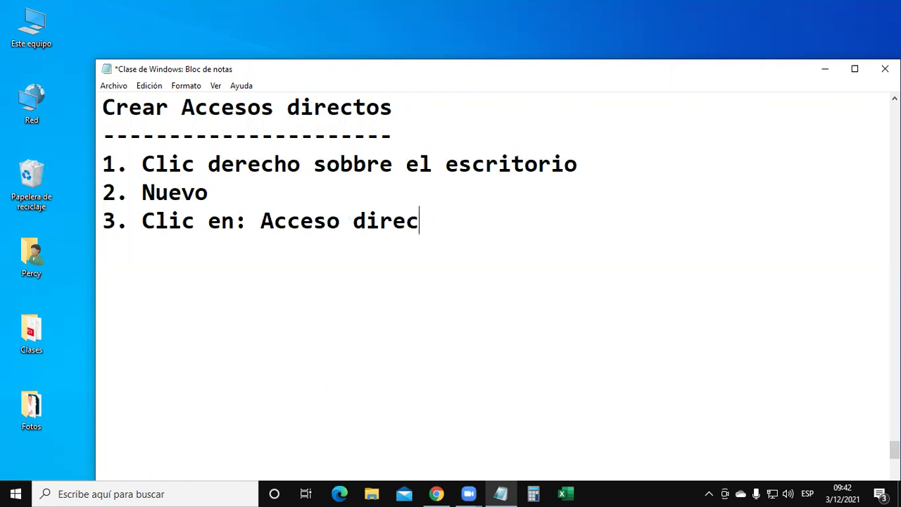
text(to)
click(714, 39)
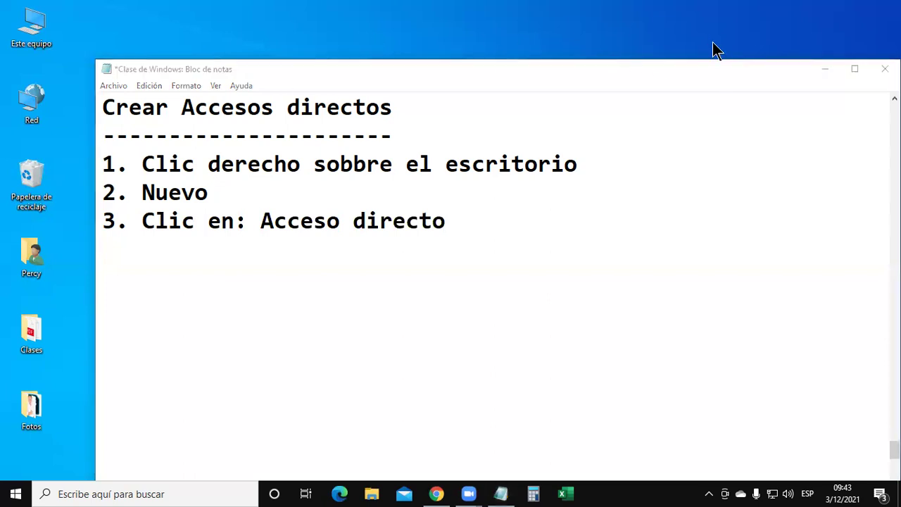